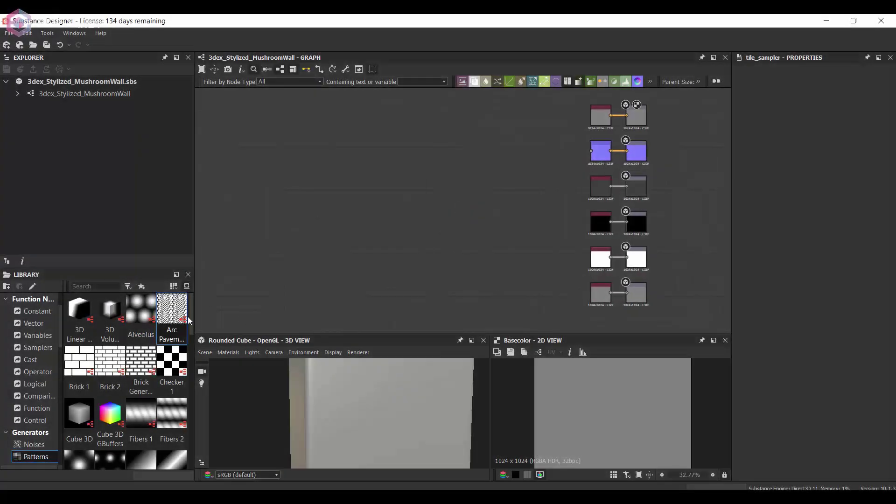
Place a Polygon 2 pattern node in the empty graph area and set its Sides to 32.
left_click_drag(187, 316, 191, 368)
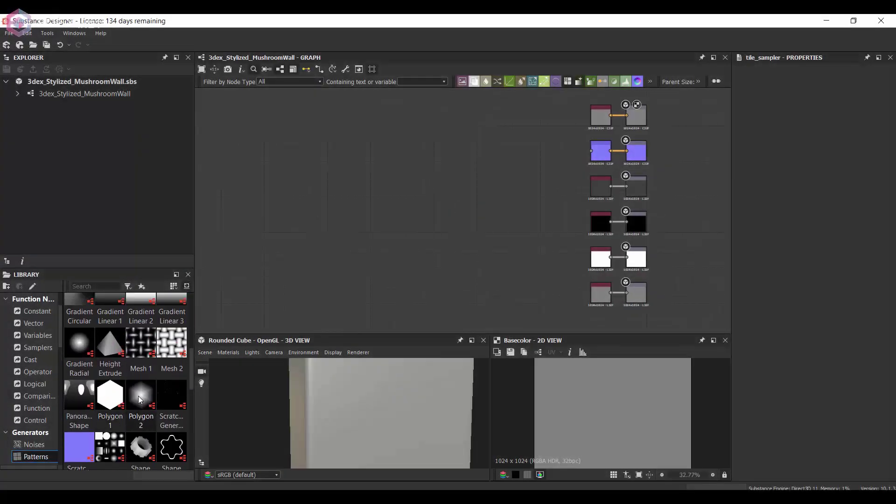
left_click_drag(140, 400, 402, 179)
scroll(798, 399, "down", 5)
scroll(434, 171, "up", 5)
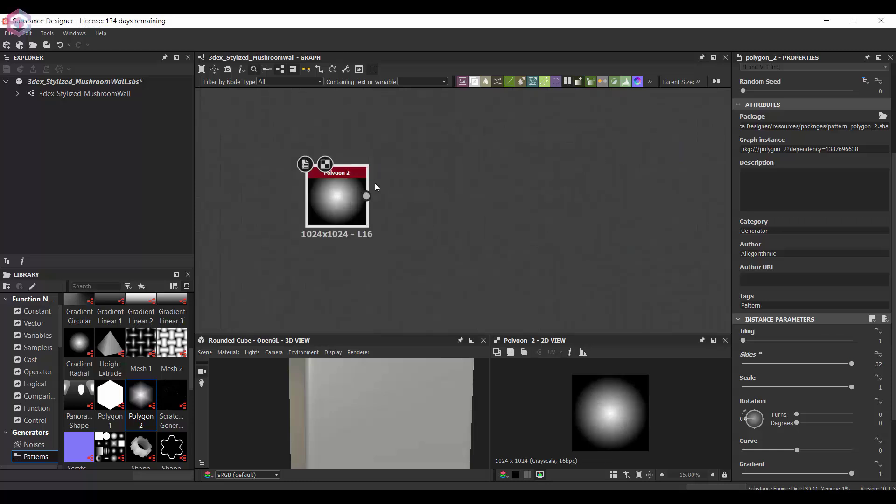
Add a Transformation 2D node below Polygon 2 and feed it with the Polygon 2 output.
left_click(407, 229)
key("space")
type("tr")
key("Return")
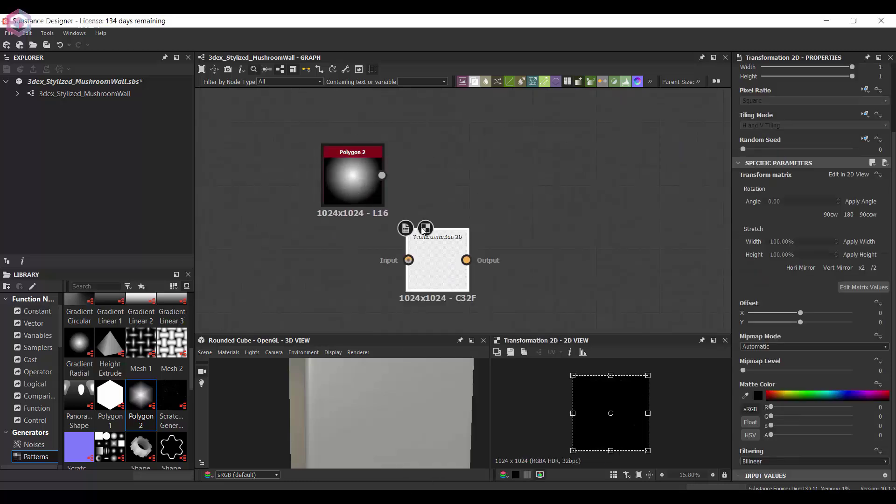
left_click_drag(382, 175, 409, 260)
left_click_drag(438, 277, 417, 276)
Squash the transformed shape vertically toward the bottom of the tile, Y offset about -0.33, and set Tiling Mode to No Tiling.
left_click_drag(610, 375, 611, 406)
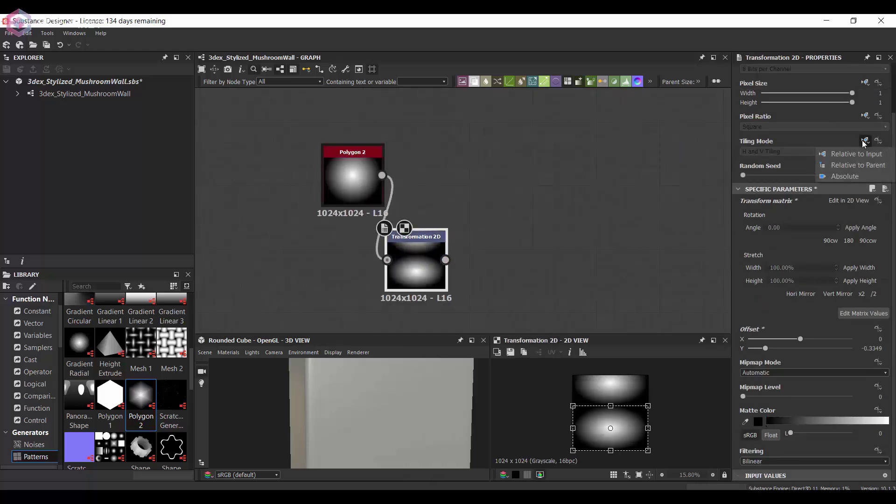
left_click(762, 167)
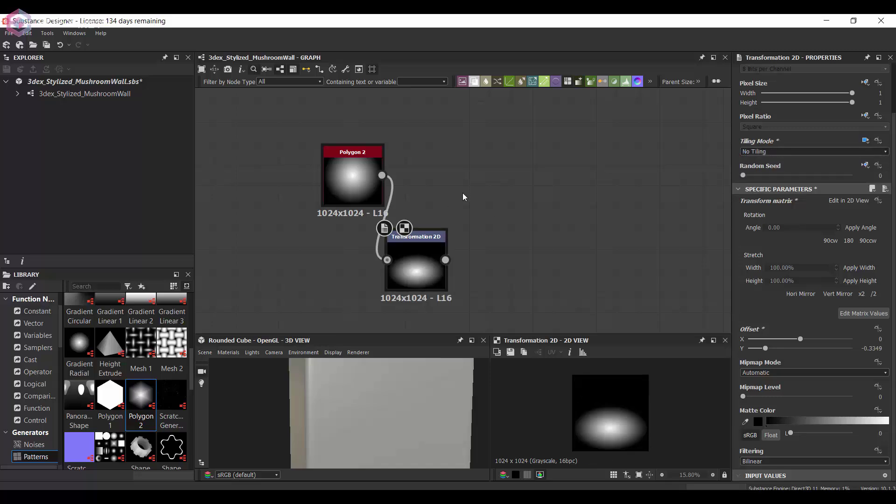
Add a Blend node with the transformed shape as foreground and Polygon 2 as background, using the Subtract blending mode.
left_click(463, 192)
key("space")
type("bb")
key("BackSpace")
type("l")
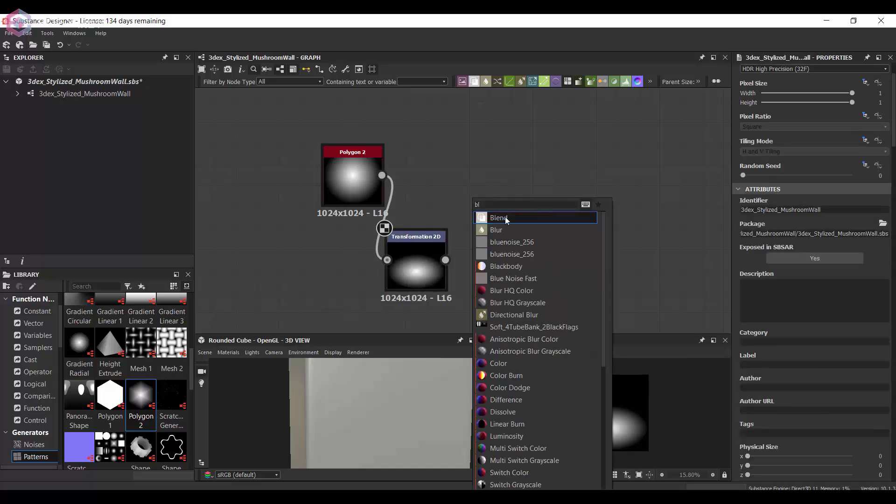
key("Return")
left_click_drag(446, 260, 493, 193)
left_click(770, 290)
left_click(758, 302)
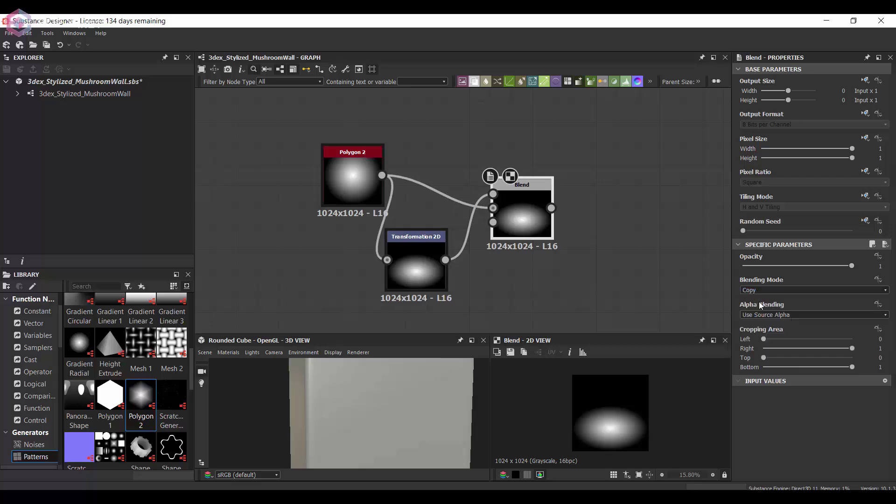
Try adjusting the Gradient value of the Polygon 2 node.
scroll(447, 250, "up", 3)
left_click(345, 265)
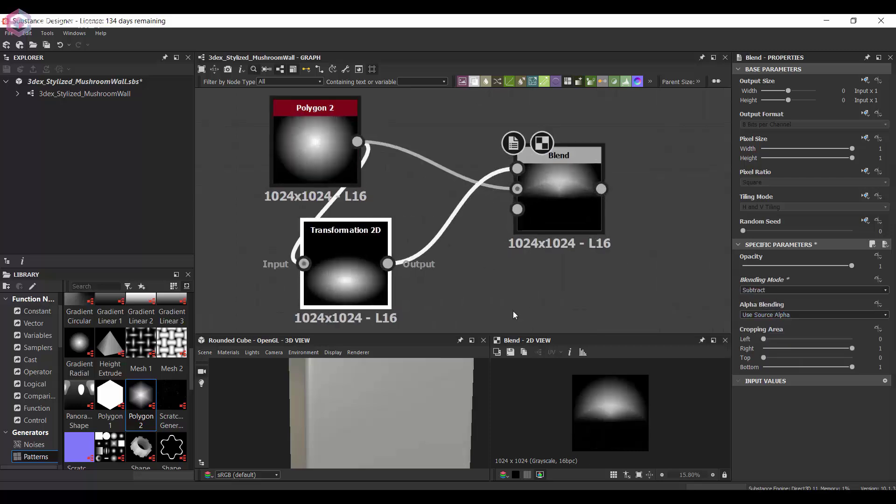
left_click(315, 140)
scroll(858, 415, "down", 2)
scroll(859, 414, "down", 2)
left_click_drag(852, 418, 870, 413)
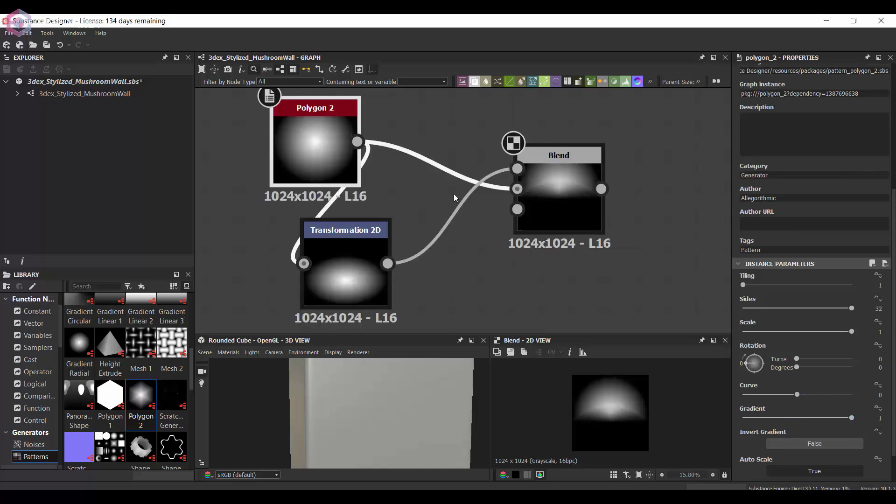
Reposition the Polygon 2 and Blend nodes to tidy the layout around Transformation 2D.
scroll(456, 198, "down", 3)
left_click_drag(381, 180, 321, 163)
middle_click_drag(418, 184, 404, 198)
left_click_drag(504, 222, 468, 202)
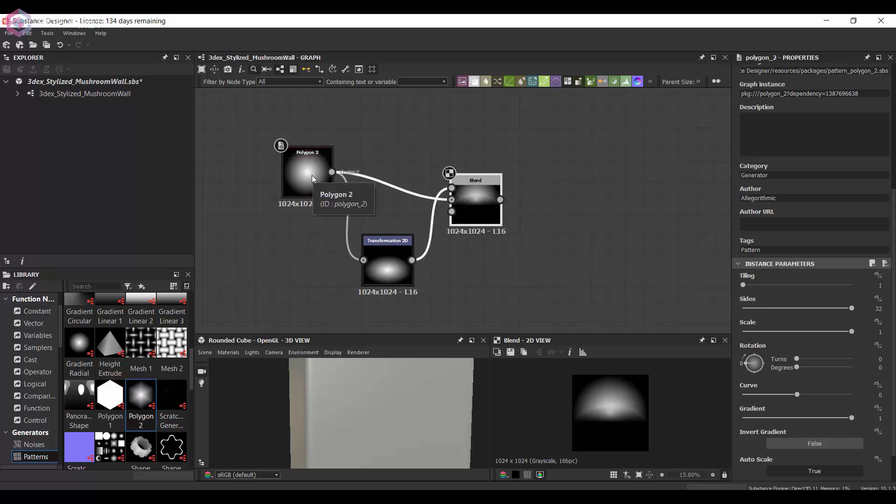
Set the Scale of the Polygon 2 node to 0.82.
middle_click_drag(312, 176, 336, 188)
left_click(351, 191)
left_click_drag(851, 331, 832, 327)
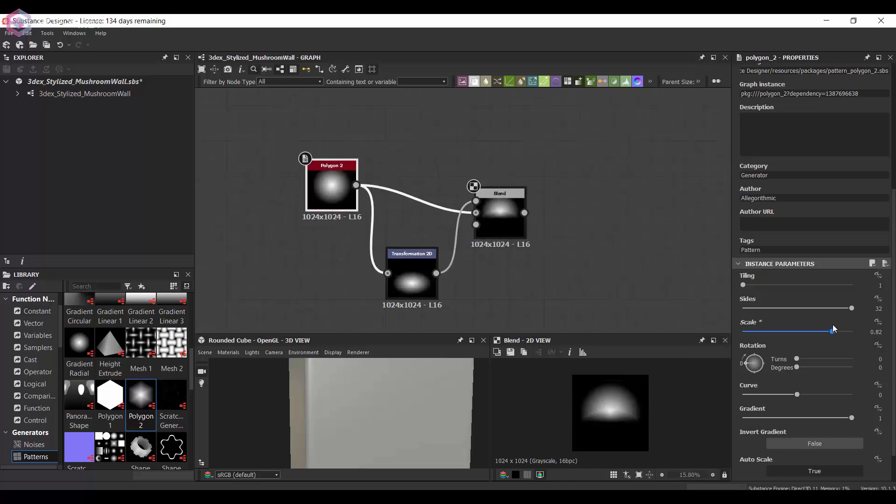
Add a Tile Sampler node after the Blend and connect the Blend output to Pattern Input 1.
middle_click_drag(395, 161, 439, 170)
key("space")
type("tile s")
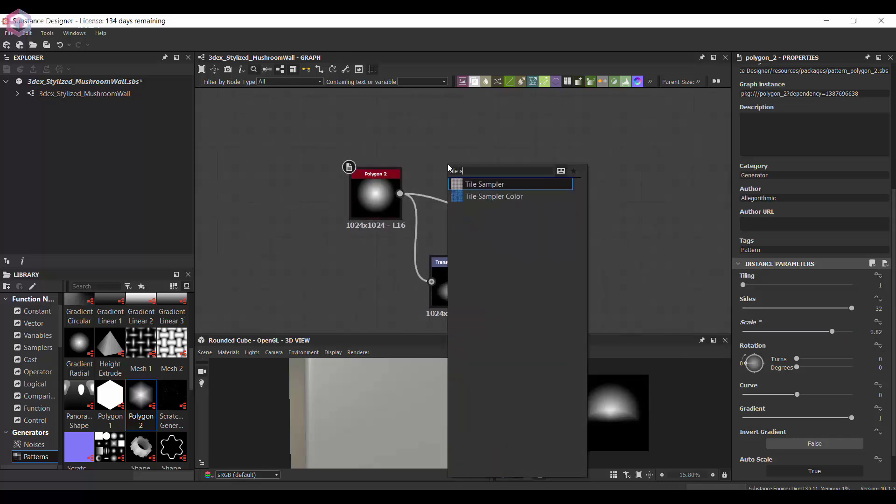
key("Return")
left_click_drag(459, 138, 621, 224)
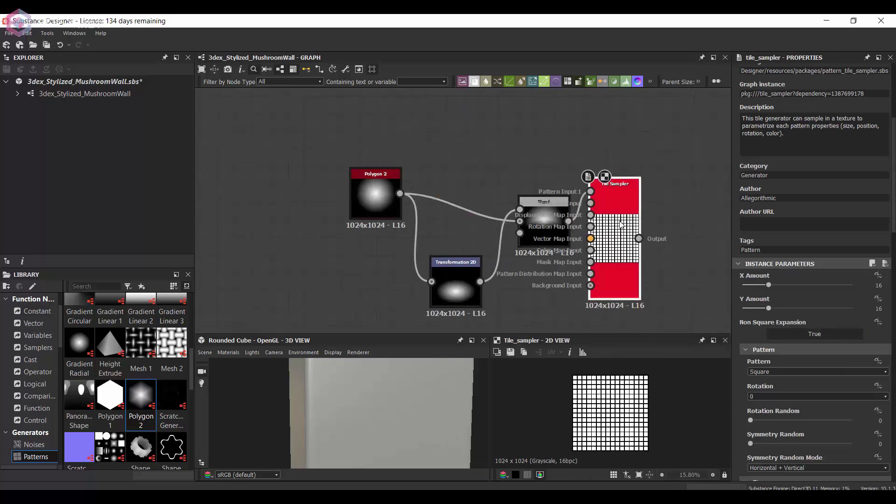
Configure the Tile Sampler with Pattern Input, X and Y Amount 1, Size Y 0.66 and Scale 1.1.
left_click(770, 371)
left_click(773, 379)
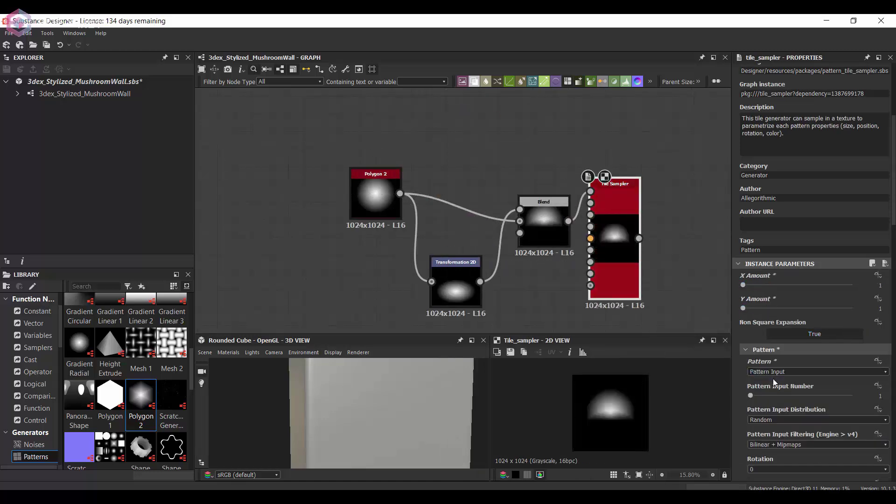
scroll(808, 385, "down", 8)
left_click_drag(827, 362, 829, 361)
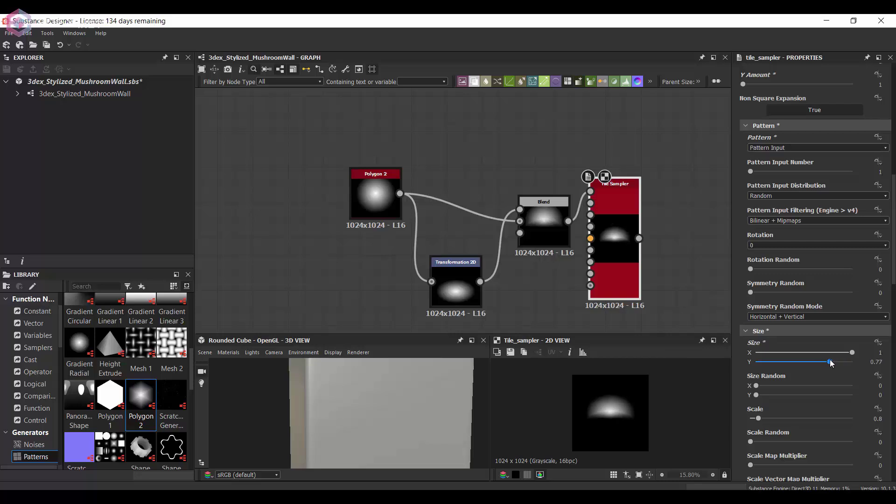
left_click_drag(758, 418, 761, 418)
scroll(602, 288, "up", 2)
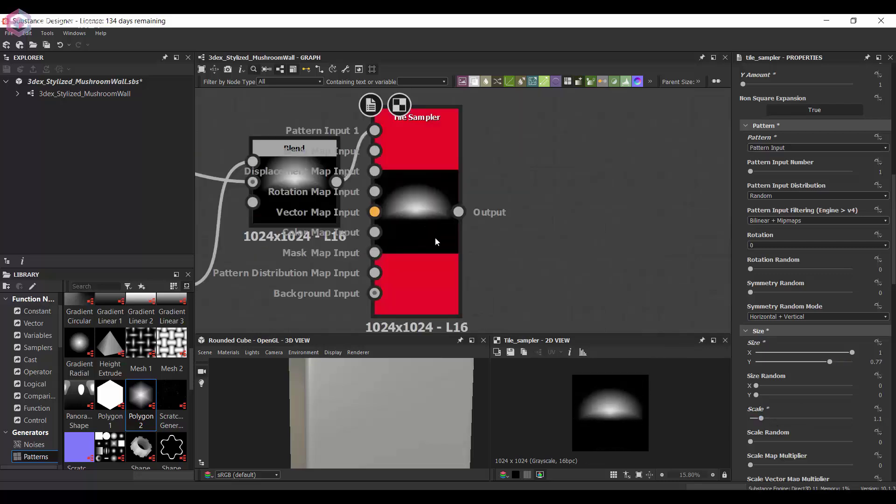
middle_click_drag(531, 222, 453, 196)
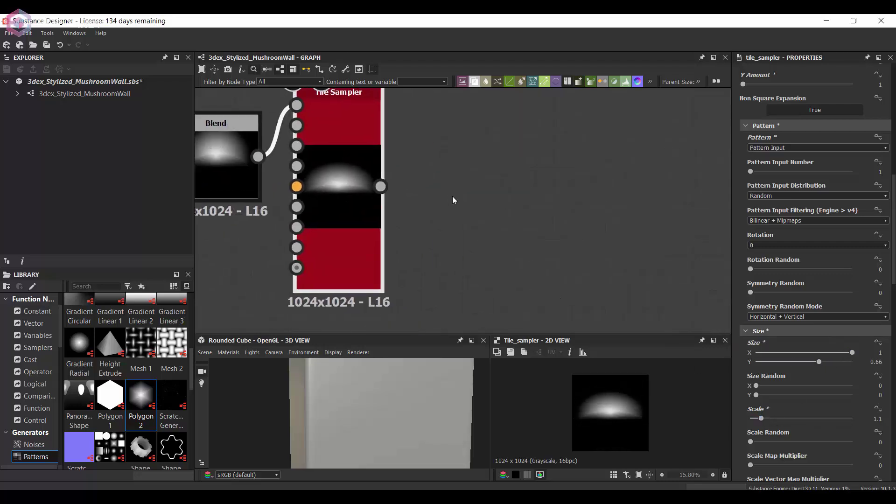
Add a Non Uniform Blur Grayscale node and connect the Tile Sampler to both its Grayscale and Blur Map inputs.
left_click(452, 194)
key("space")
type("blur")
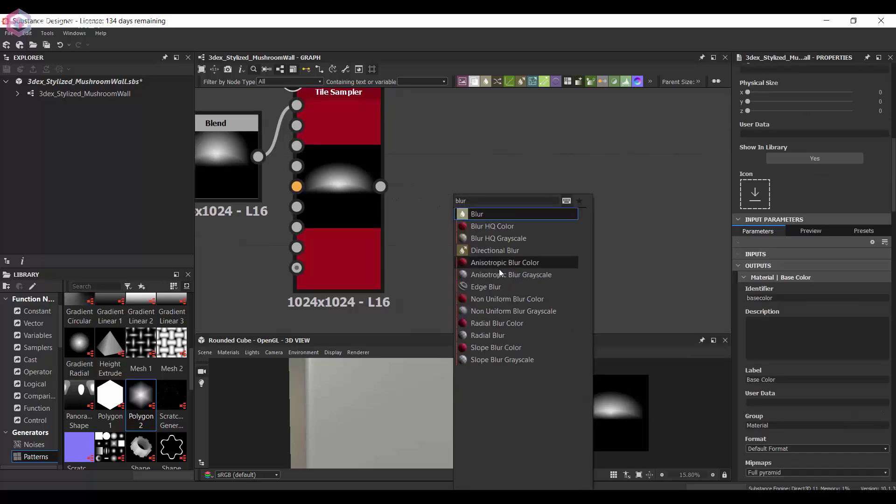
left_click(507, 311)
left_click_drag(381, 186, 443, 189)
left_click_drag(381, 187, 443, 210)
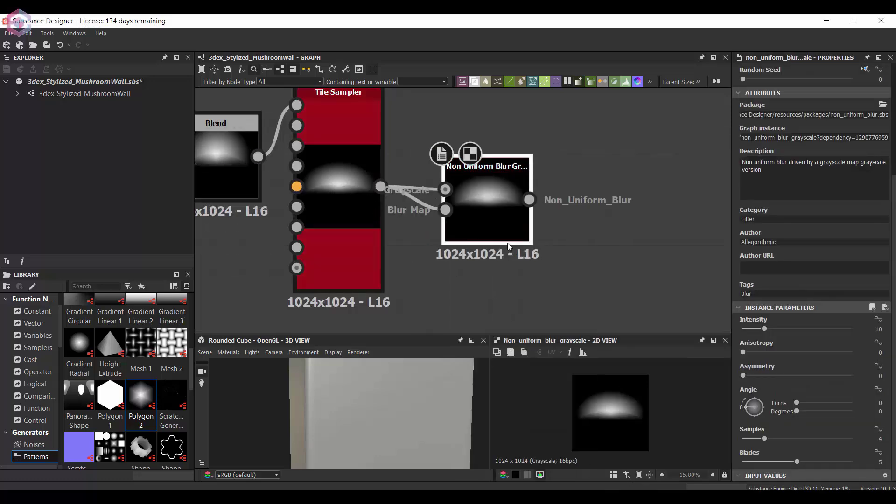
left_click_drag(508, 243, 589, 243)
Add a Bevel node fed by the Tile Sampler and set its Distance to -0.19.
middle_click_drag(527, 199, 547, 236)
left_click_drag(549, 239, 562, 240)
key("space")
type("be")
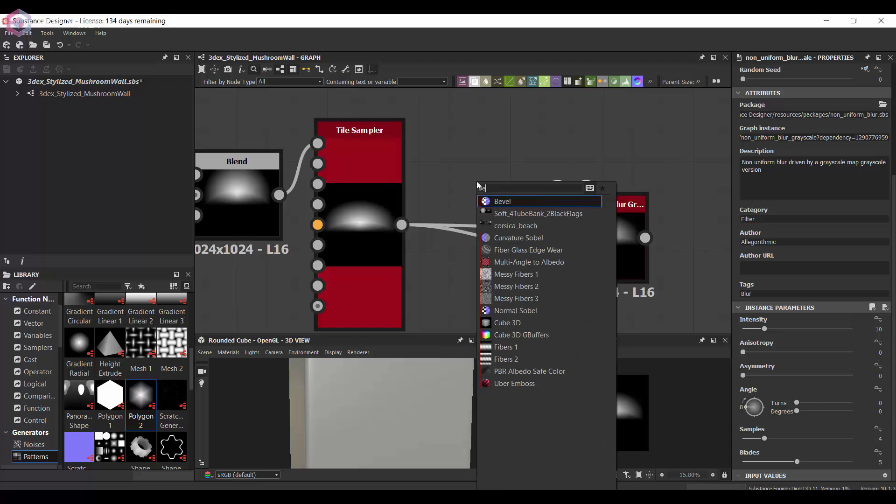
key("Return")
left_click_drag(401, 224, 423, 175)
left_click_drag(465, 174, 480, 145)
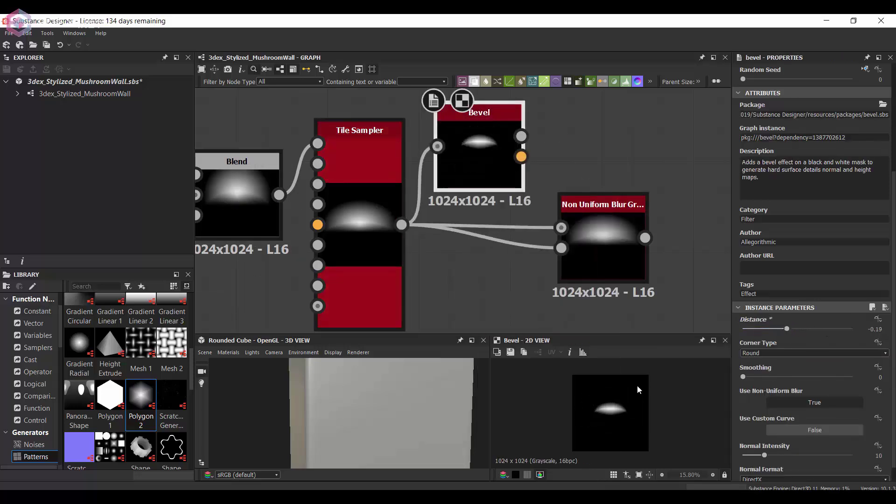
scroll(639, 389, "up", 5)
scroll(624, 391, "down", 5)
Feed both Non Uniform Blur inputs from the Bevel height output, preview the blur, and place the Bevel between its neighbours.
left_click_drag(521, 136, 561, 248)
double_click(600, 253)
scroll(658, 404, "up", 5)
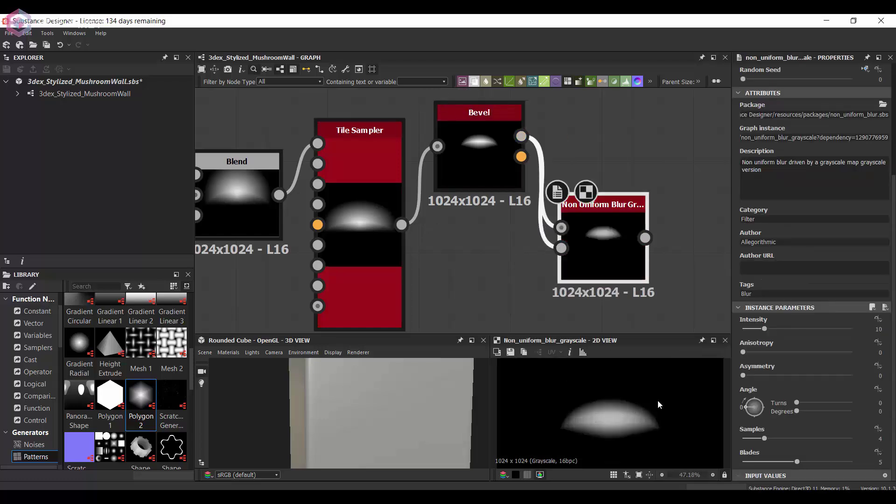
scroll(632, 425, "down", 5)
left_click_drag(493, 188, 509, 232)
Increase the Tile Sampler's Scale to about 1.32.
left_click(368, 247)
scroll(803, 376, "down", 4)
mouse_move(757, 406)
left_mouse_down()
mouse_move(770, 407)
mouse_move(762, 407)
left_mouse_up()
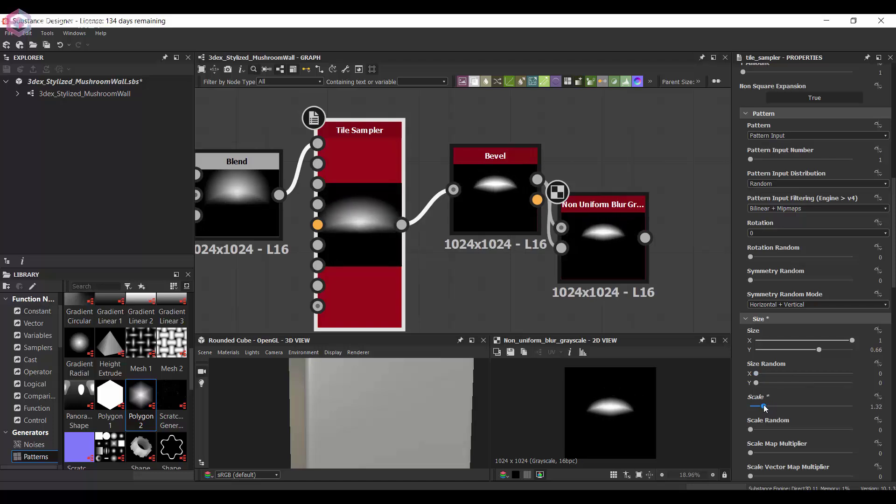
Set the Non Uniform Blur's Intensity to 2.34 and space out the Bevel and blur nodes after the Tile Sampler.
double_click(498, 226)
left_click_drag(498, 226, 469, 258)
scroll(473, 180, "down", 4)
double_click(526, 204)
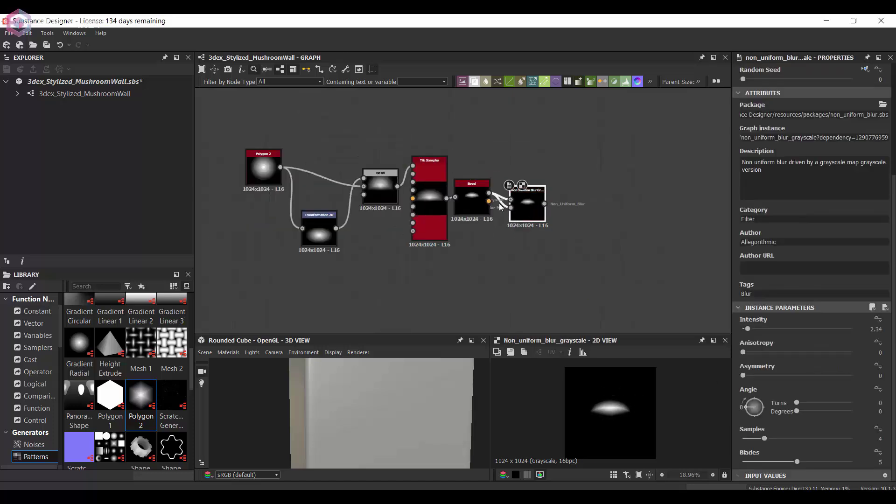
scroll(537, 213, "down", 2)
left_click_drag(323, 159, 504, 206)
left_click(499, 200)
scroll(500, 201, "up", 5)
scroll(631, 408, "up", 4)
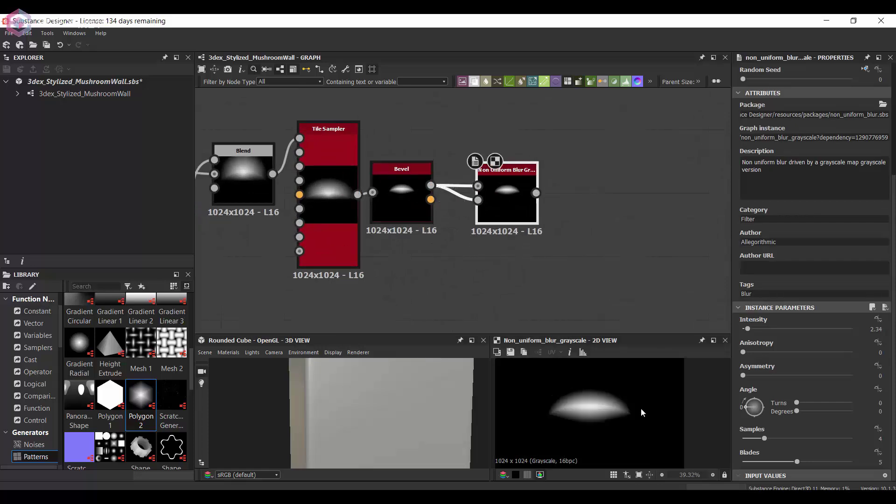
Add a second Tile Sampler after the Non Uniform Blur and connect the blur output to Pattern Input 1.
left_click(586, 192)
scroll(586, 191, "down", 2)
middle_click_drag(586, 191, 461, 162)
scroll(464, 195, "down", 3)
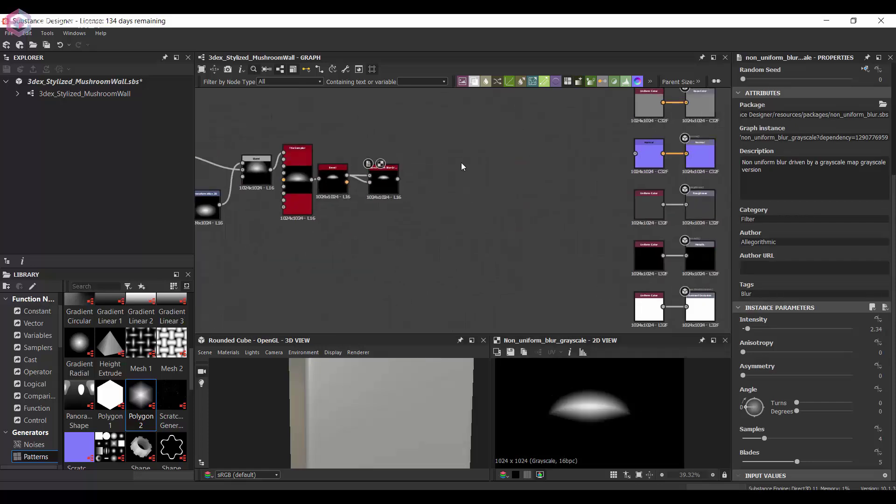
key("space")
type("tile")
key("Escape")
scroll(424, 200, "up", 4)
left_click_drag(370, 156, 418, 141)
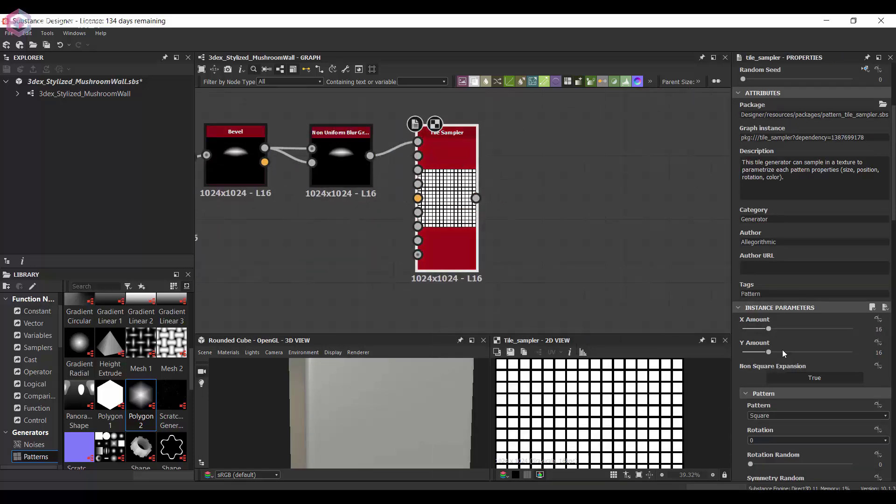
Set the second Tile Sampler to Pattern Input, with X and Y Amount 8 and Scale about 2.51.
scroll(782, 354, "down", 5)
left_click(778, 276)
left_click(770, 278)
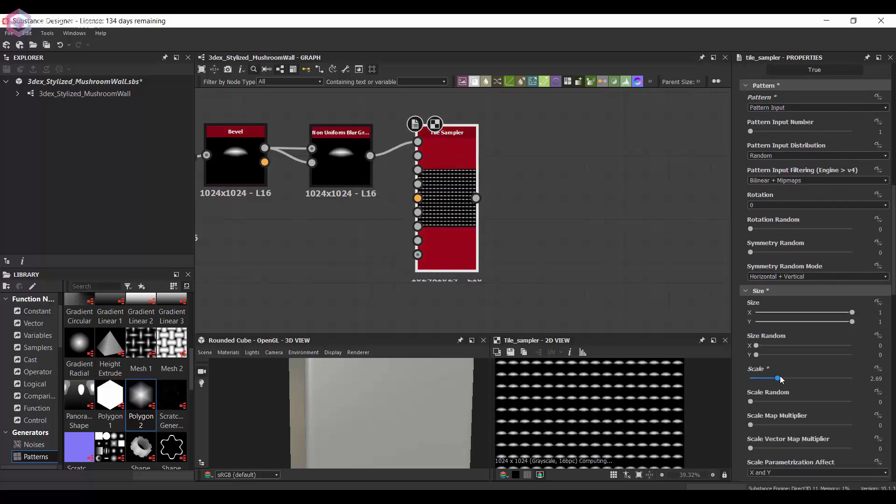
left_click_drag(768, 212, 757, 212)
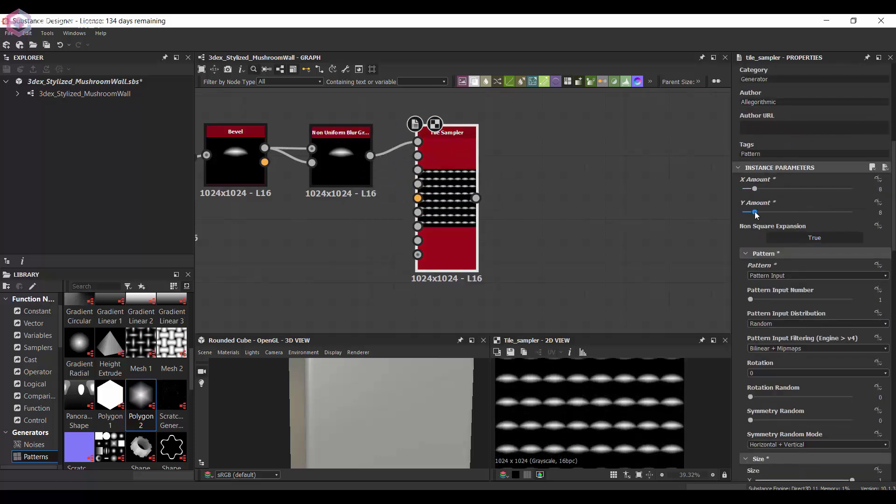
Vary the scattered caps with Scale Random 0.48 and Mask Random 0.46.
scroll(616, 420, "up", 1)
scroll(784, 377, "down", 3)
scroll(784, 377, "down", 1)
left_click_drag(773, 345, 799, 345)
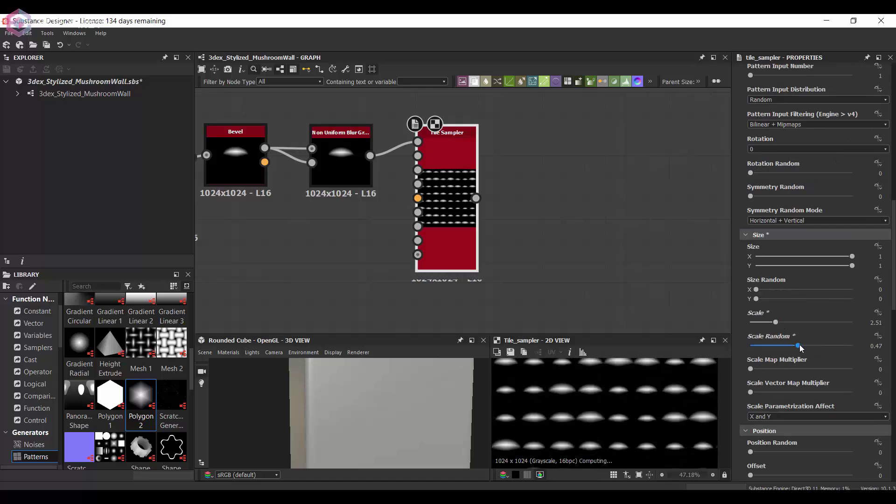
scroll(809, 393, "down", 11)
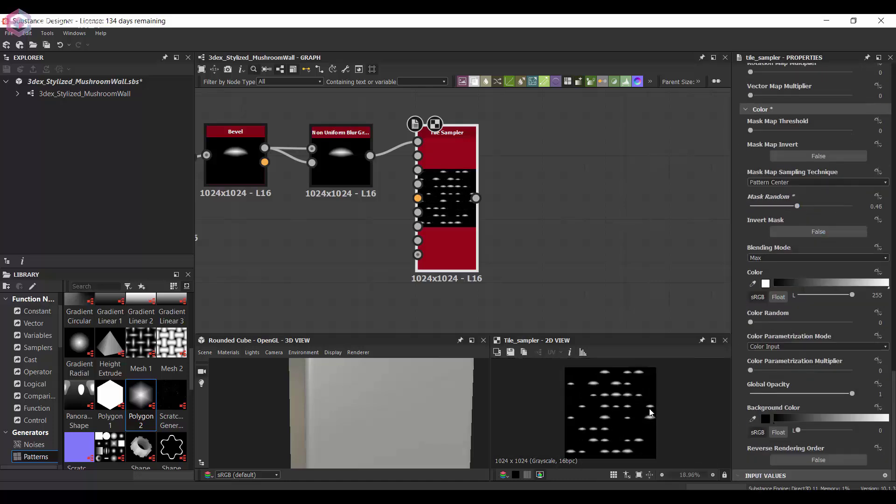
Set the second Tile Sampler's Scale to 5.48, Position Random to 0.27 and Offset to 0.61, checking the scattered pattern.
scroll(786, 196, "up", 5)
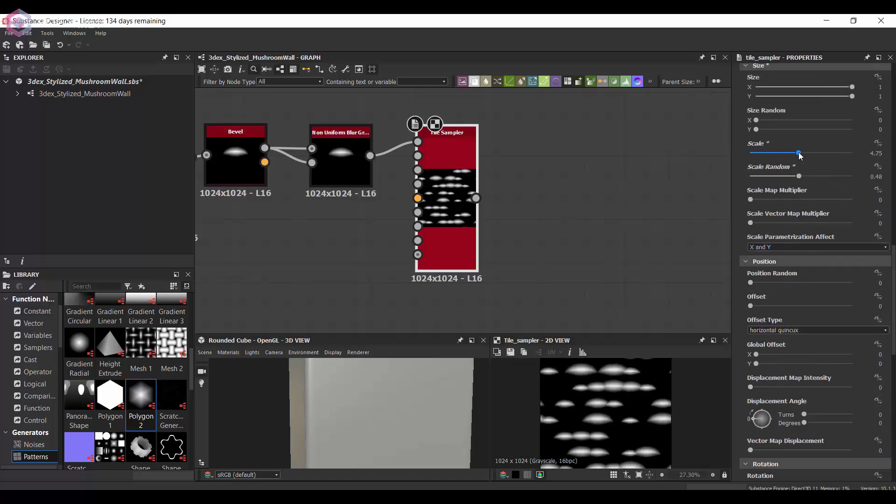
left_click_drag(751, 283, 753, 282)
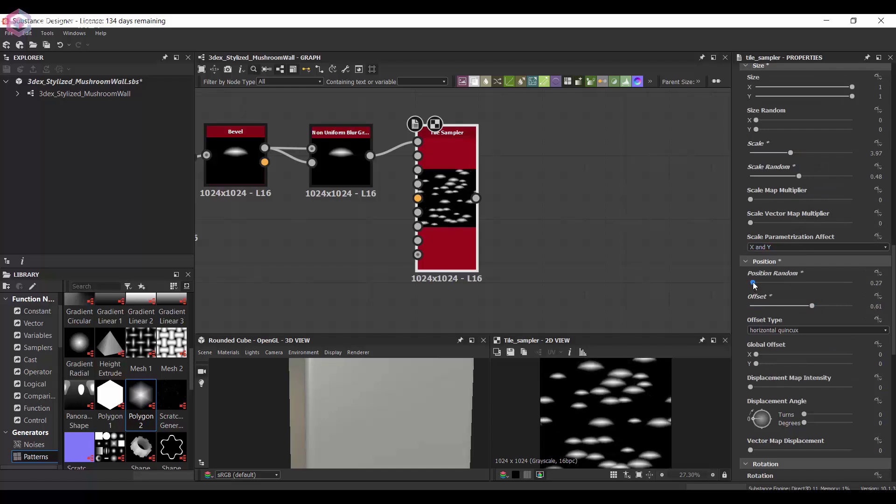
left_click_drag(790, 153, 806, 153)
scroll(626, 430, "down", 3)
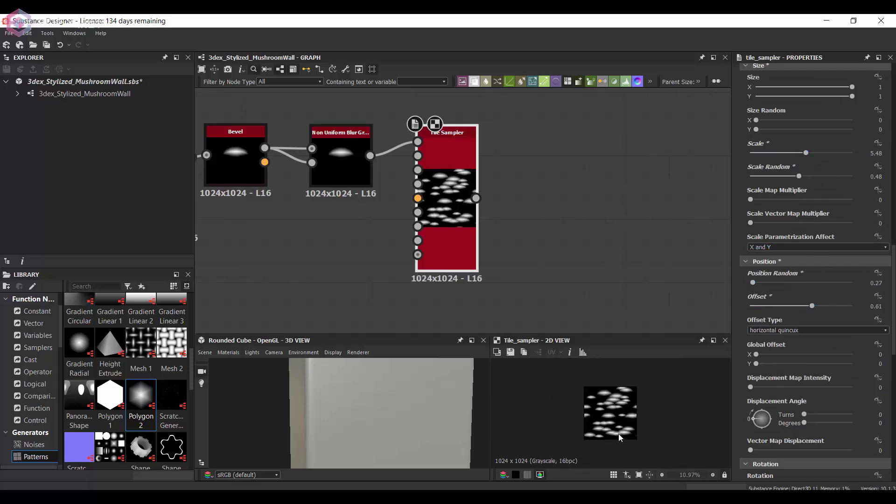
scroll(626, 429, "up", 4)
scroll(633, 422, "down", 3)
scroll(635, 420, "up", 1)
Connect the second Tile Sampler's output to the Normal node and preview the normal map.
middle_click_drag(497, 196, 287, 243)
scroll(345, 224, "down", 4)
left_click_drag(308, 234, 494, 188)
double_click(508, 189)
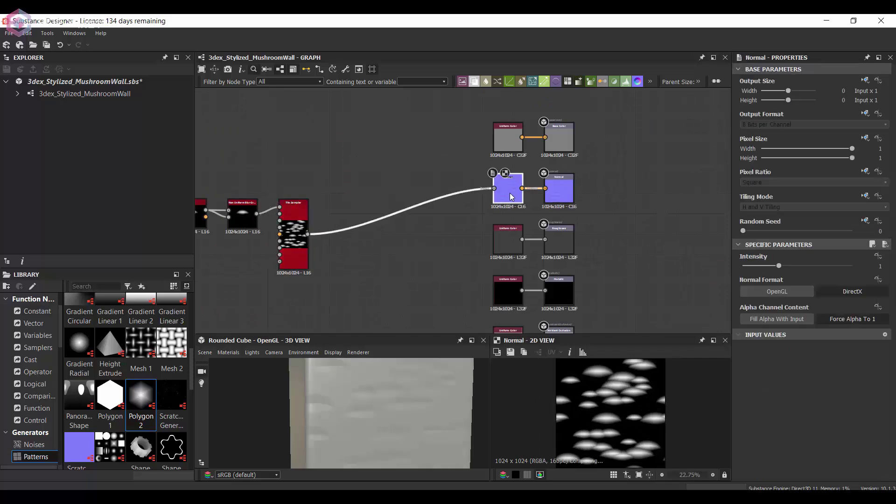
Set the Normal node's Intensity to 5, and set the 3D preview material's DirectX Normal option to True.
mouse_move(388, 396)
left_mouse_down()
mouse_move(362, 416)
mouse_move(393, 430)
mouse_move(383, 409)
left_mouse_up()
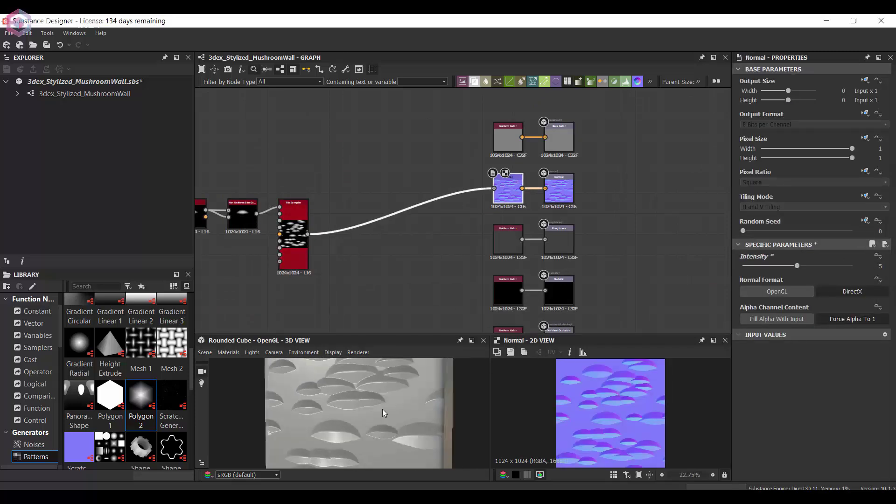
left_click(228, 352)
mouse_move(245, 364)
mouse_move(416, 410)
left_click(453, 410)
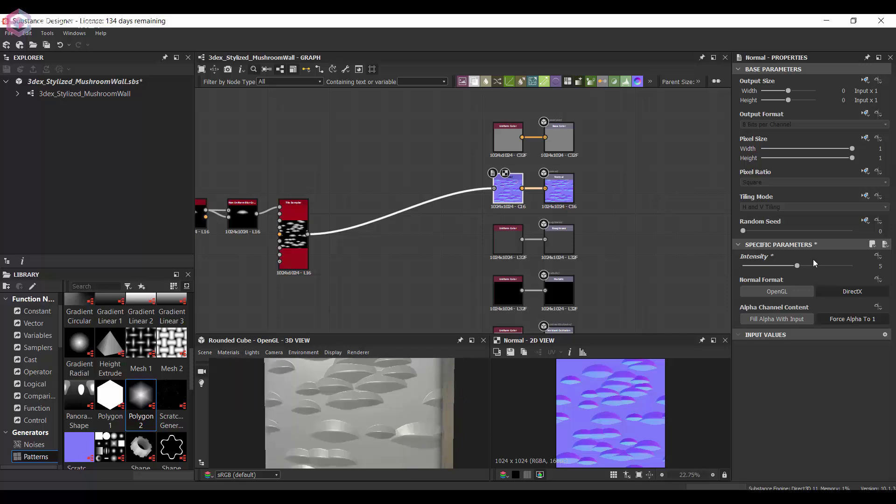
left_click(807, 203)
left_click(807, 204)
left_click_drag(367, 427, 373, 416)
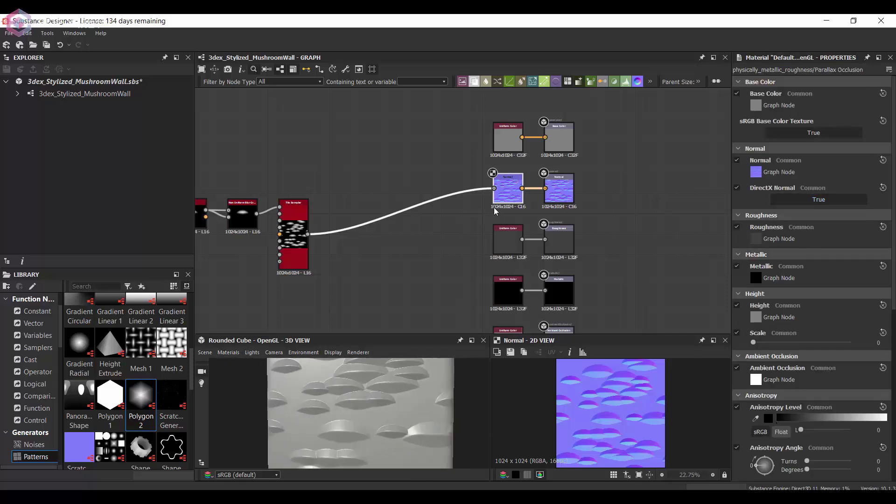
Set the second Tile Sampler's Mask Random to about 0.68 and fine-tune its Position Random.
middle_click_drag(494, 210, 569, 220)
scroll(369, 240, "up", 1)
left_click_drag(369, 241, 386, 235)
middle_click_drag(386, 234, 457, 218)
scroll(394, 383, "down", 4)
middle_click_drag(394, 392, 388, 403)
middle_click_drag(559, 193, 460, 196)
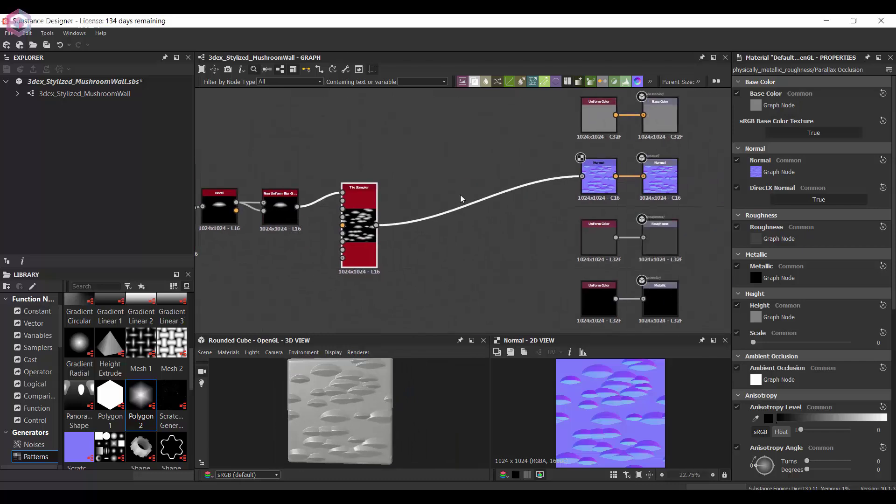
middle_click_drag(461, 264, 488, 203)
double_click(390, 169)
scroll(805, 338, "down", 10)
scroll(805, 337, "down", 10)
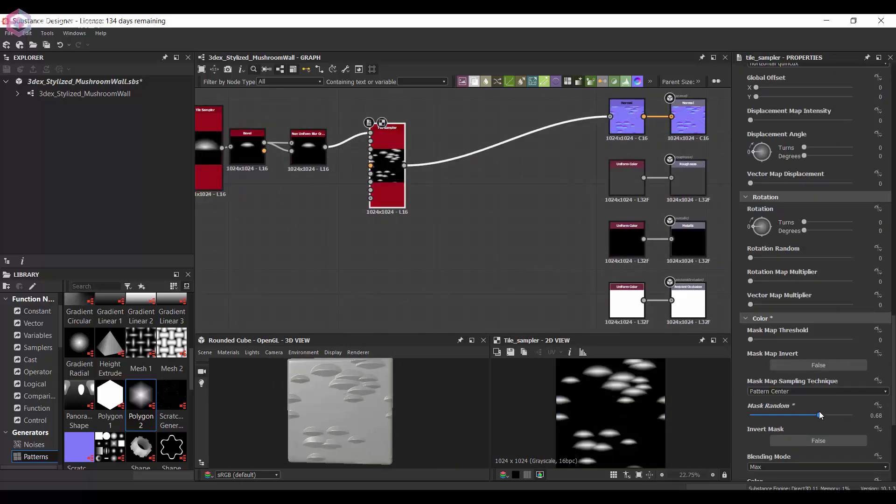
scroll(812, 326, "up", 9)
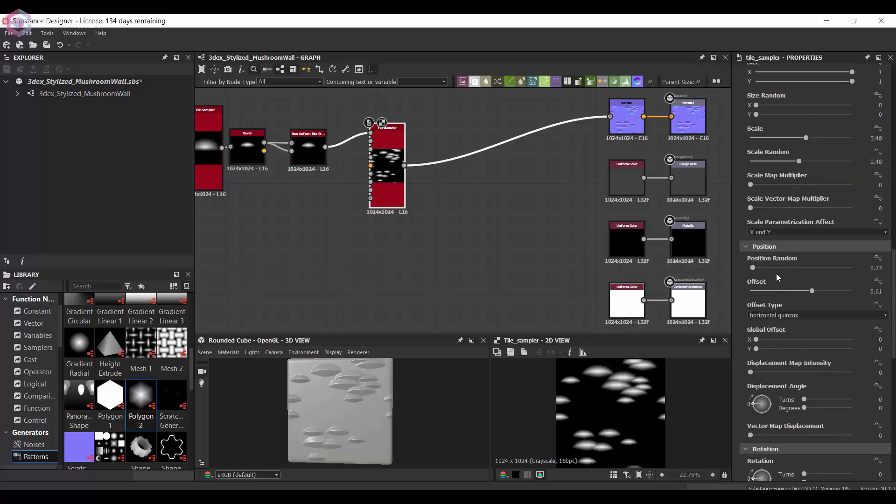
left_click_drag(757, 270, 754, 270)
Make room before the second Tile Sampler and add a Warp node fed by the Non Uniform Blur output.
middle_click_drag(387, 149, 566, 140)
scroll(566, 136, "up", 4)
scroll(490, 180, "down", 6)
left_click_drag(247, 133, 523, 242)
left_click_drag(496, 178, 488, 130)
scroll(460, 181, "up", 4)
key("space")
type("warp")
key("Return")
left_click_drag(517, 140, 536, 235)
Add a Perlin Noise node, connect it to the Warp's gradient input and set its Scale to 7.
key("space")
type("per")
left_click(487, 236)
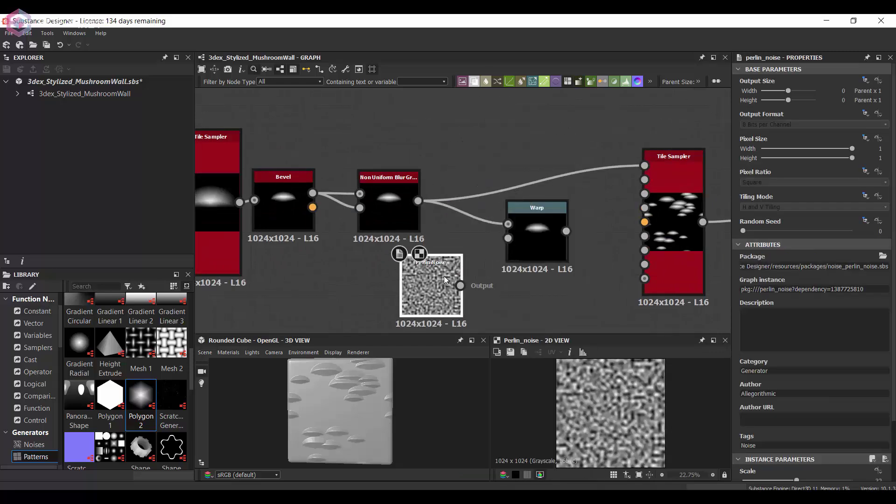
double_click(541, 249)
left_click(440, 314)
left_click(750, 411)
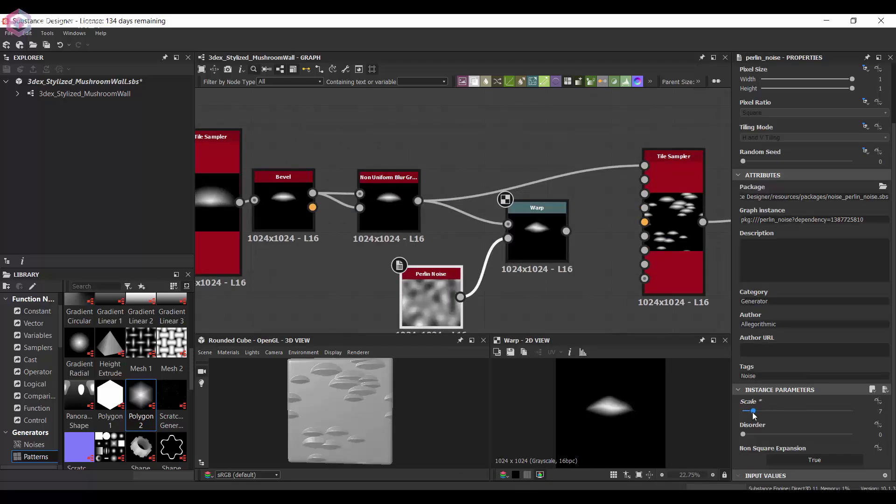
Set the second Tile Sampler's Pattern Input Number to 2, feeding it the blurred cap and the warped cap as its two patterns.
middle_click_drag(566, 207, 535, 220)
left_click_drag(547, 227, 547, 227)
left_click(653, 190)
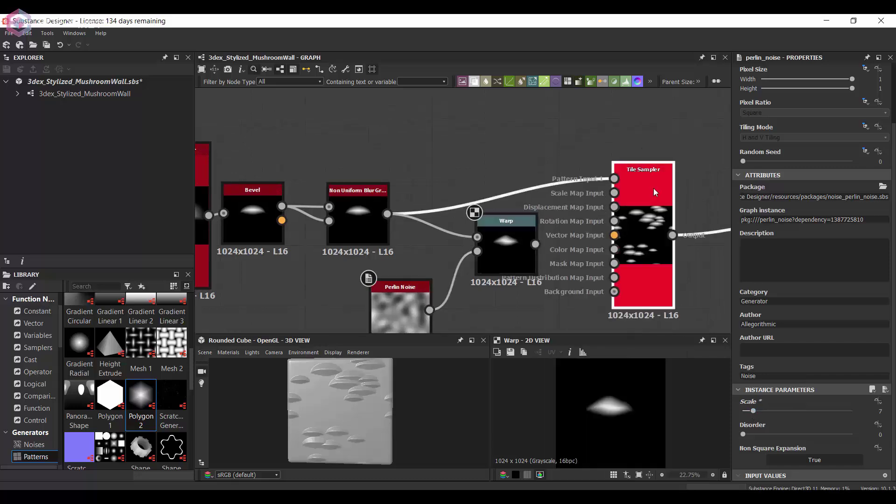
scroll(761, 349, "down", 3)
left_click_drag(759, 357, 770, 354)
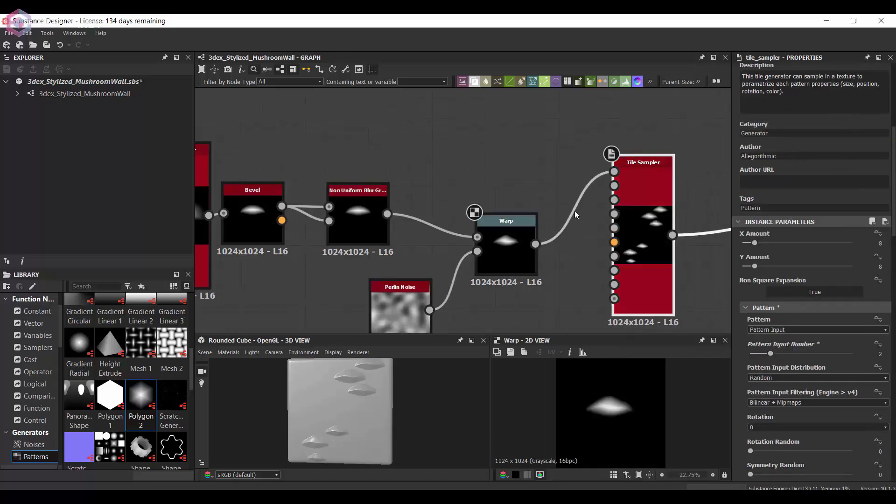
scroll(422, 364, "up", 3)
middle_click_drag(520, 236, 522, 228)
Reduce the Warp node's Intensity and check the caps in the 3D preview.
left_click(521, 228)
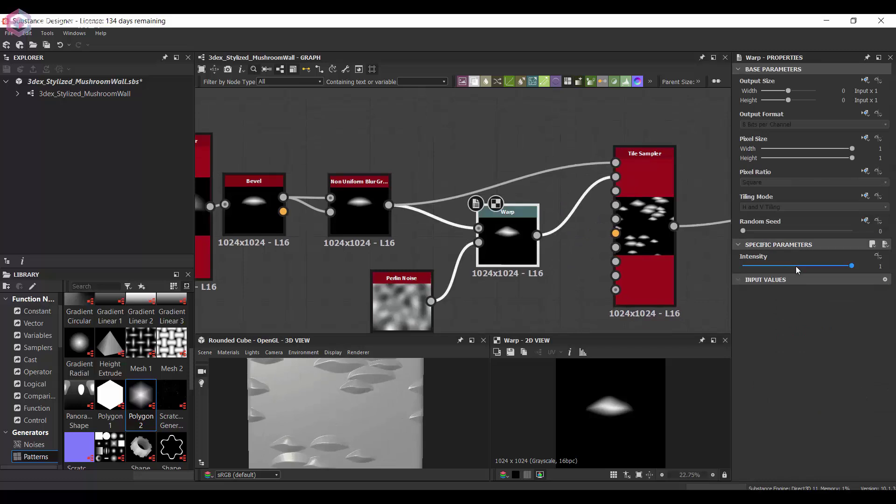
left_click_drag(791, 269, 790, 269)
scroll(402, 388, "down", 3)
mouse_move(401, 387)
left_mouse_down()
mouse_move(427, 304)
mouse_move(374, 406)
mouse_move(397, 392)
left_mouse_up()
Add an Ambient Occlusion (HBAO) node and feed it from the second Tile Sampler's output.
scroll(373, 405, "down", 2)
scroll(410, 220, "down", 4)
scroll(502, 231, "down", 2)
key("space")
type("amb")
key("Return")
double_click(514, 256)
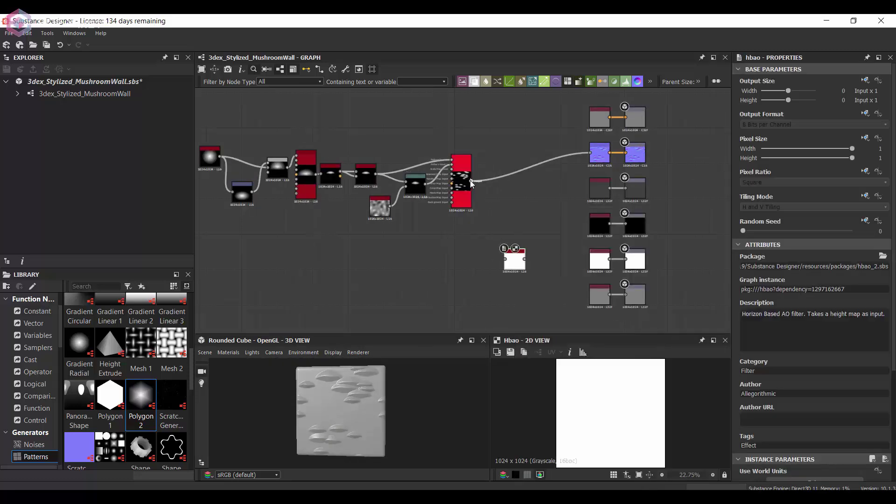
left_click_drag(471, 180, 505, 260)
Connect the HBAO node to the Ambient Occlusion output, replacing and deleting its Uniform Color, and inspect the 3D preview.
scroll(589, 259, "up", 1)
left_click_drag(513, 260, 581, 268)
scroll(585, 261, "up", 1)
key("Delete")
middle_click_drag(486, 219, 580, 225)
scroll(379, 396, "up", 4)
mouse_move(378, 396)
left_mouse_down()
mouse_move(335, 408)
mouse_move(384, 372)
mouse_move(381, 387)
left_mouse_up()
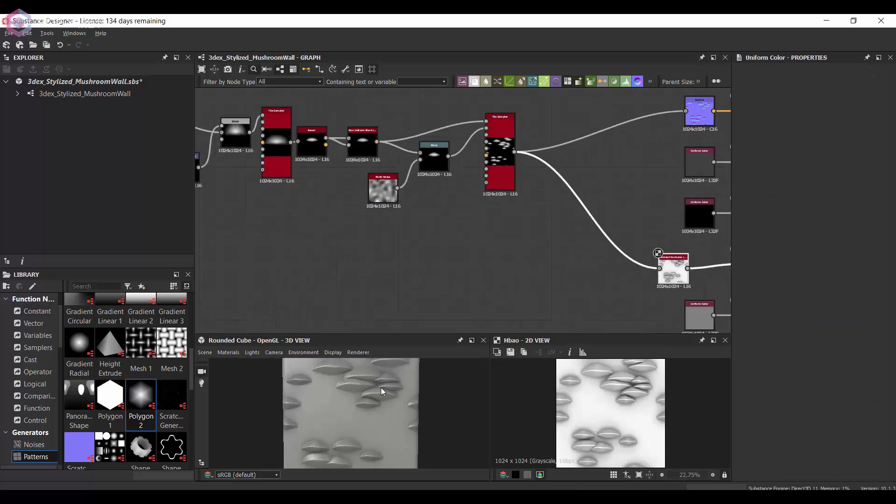
scroll(381, 388, "down", 1)
middle_click_drag(383, 394, 384, 378)
Add a Waveform 1 noise node below the cap network with Samples 1024, SizeMax 0.23, WaveNumber 1, Noise 0 and Pattern 2.
middle_click_drag(434, 225, 489, 220)
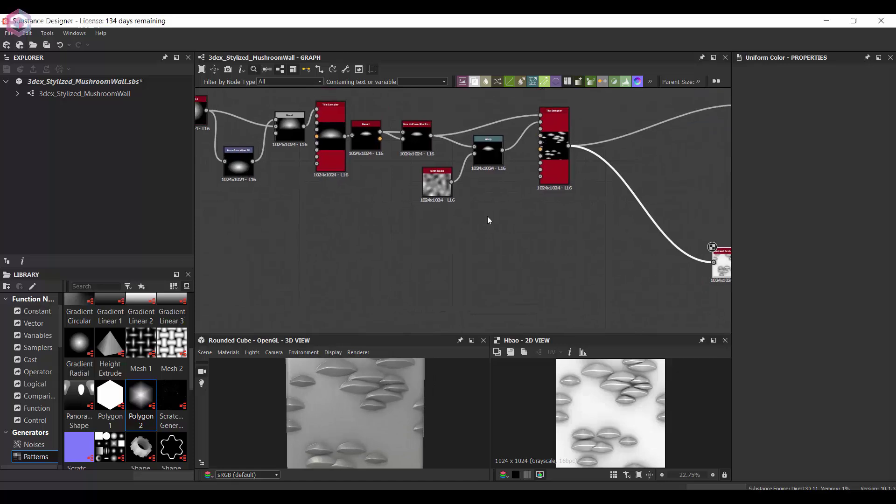
left_click(34, 444)
left_click_drag(110, 433, 406, 292)
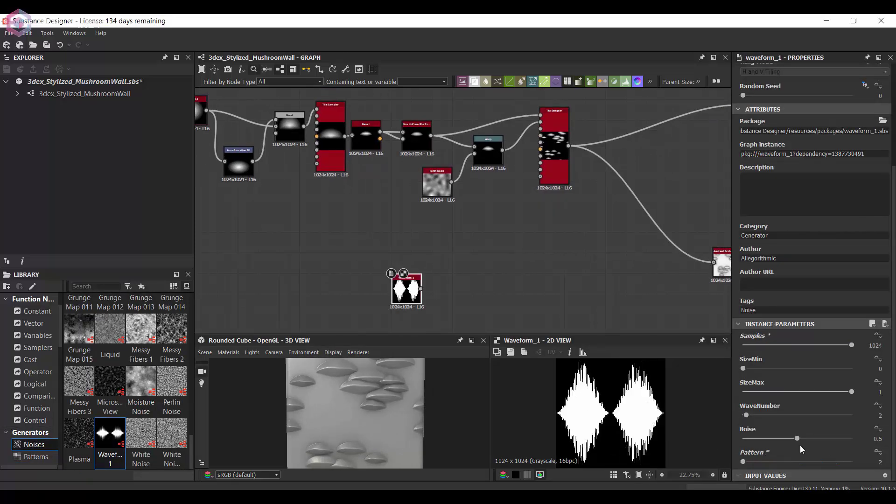
left_click_drag(766, 393, 767, 393)
Add a Non Uniform Blur Grayscale node driven by Waveform 1 on both inputs and preview it.
scroll(407, 294, "up", 5)
middle_click_drag(406, 294, 420, 212)
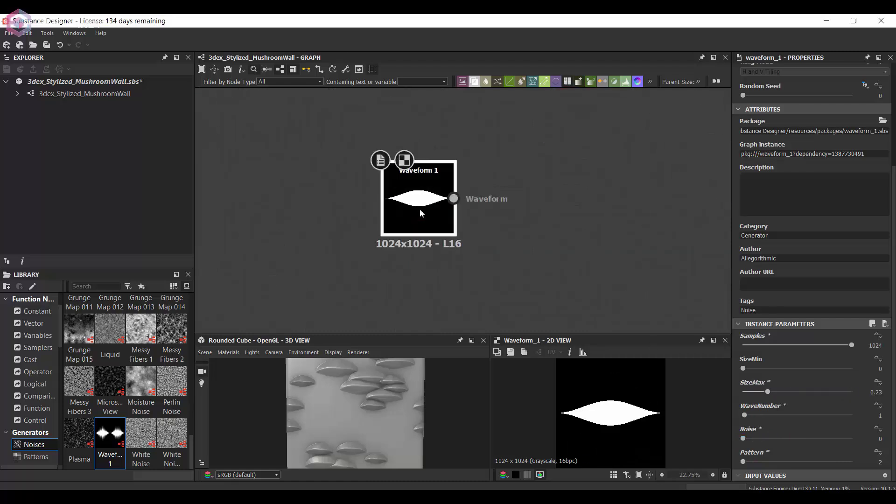
key("space")
type("blur")
left_click(476, 285)
double_click(547, 196)
Add a Gradient Linear 1 node above the waveform and rotate it to run horizontally from black to white.
key("space")
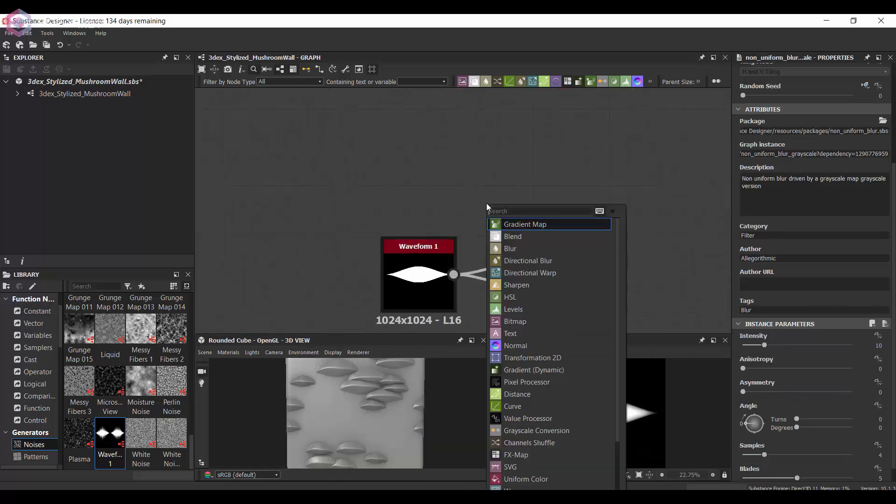
type("gradient")
left_click(522, 297)
left_click(763, 472)
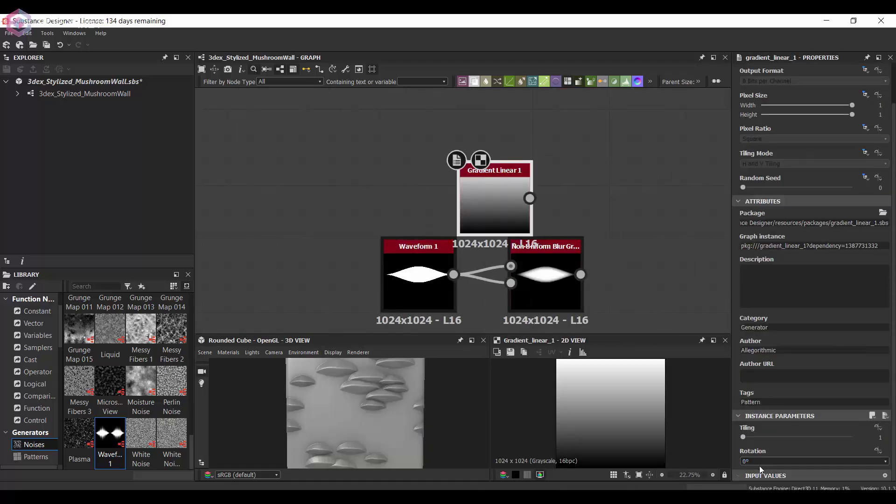
left_click(760, 462)
left_click(753, 478)
left_click_drag(495, 206, 444, 154)
Blend the gradient over the blurred waveform in Multiply mode and place the gradient above the blur node.
left_click(546, 275)
key("space")
type("bl")
left_click(591, 228)
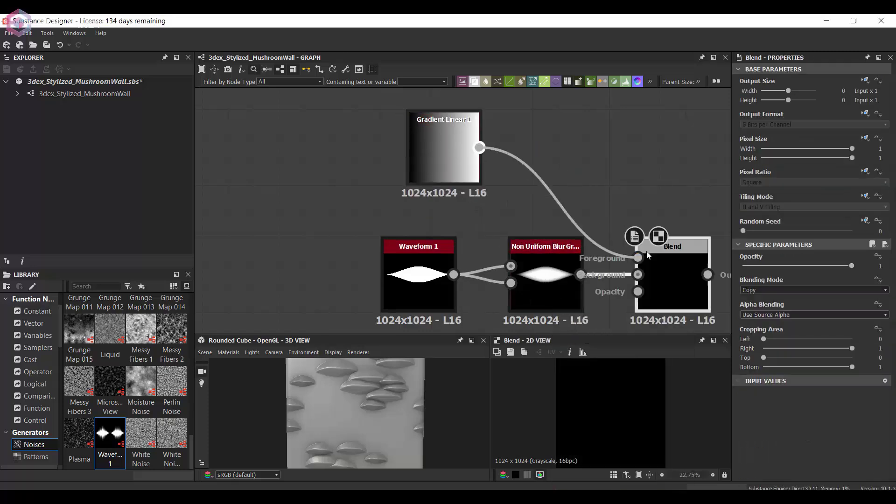
key("Down")
key("Down")
left_click(502, 180)
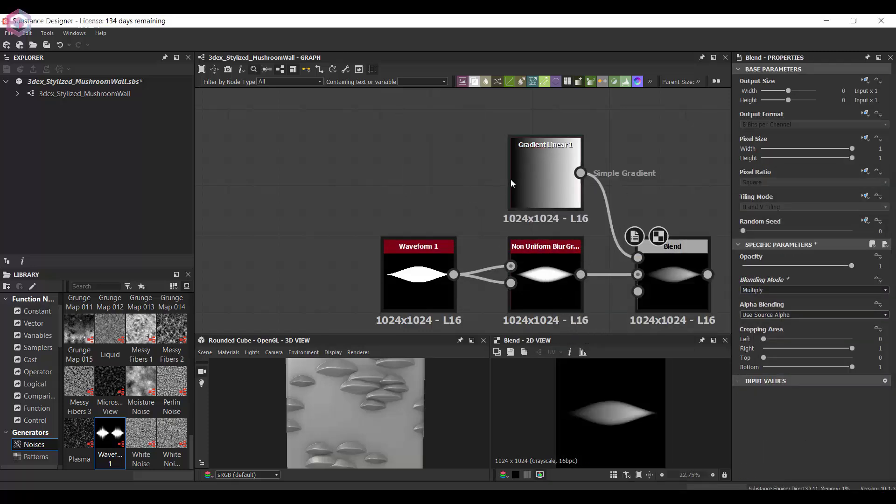
Add a third Tile Sampler and connect the Blend output to its pattern input.
scroll(467, 173, "down", 4)
middle_click_drag(580, 197, 481, 254)
scroll(482, 253, "up", 1)
key("space")
type("tile sa")
key("Return")
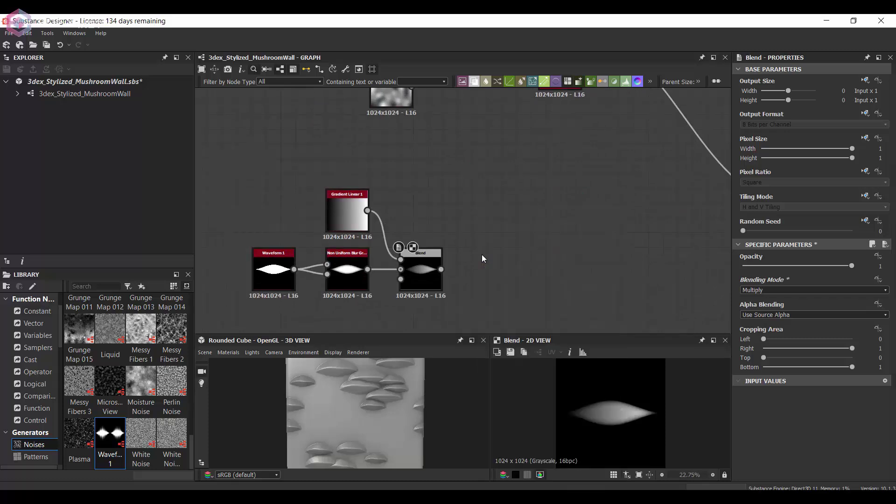
scroll(446, 264, "up", 3)
left_click_drag(437, 273, 494, 231)
middle_click_drag(522, 223, 515, 162)
Set the third Tile Sampler to Pattern Input with X Amount 51, Y Amount 64 and Color Random 0.54.
scroll(790, 373, "down", 3)
left_click(773, 426)
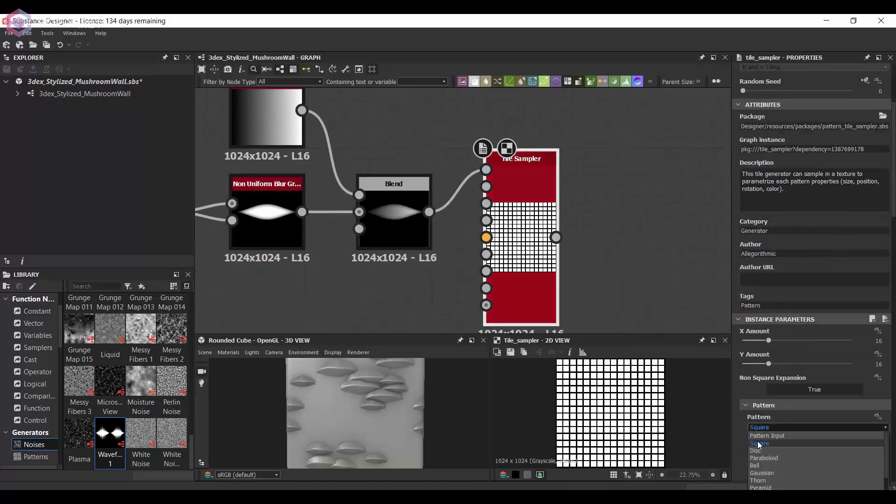
left_click(762, 434)
scroll(835, 376, "down", 20)
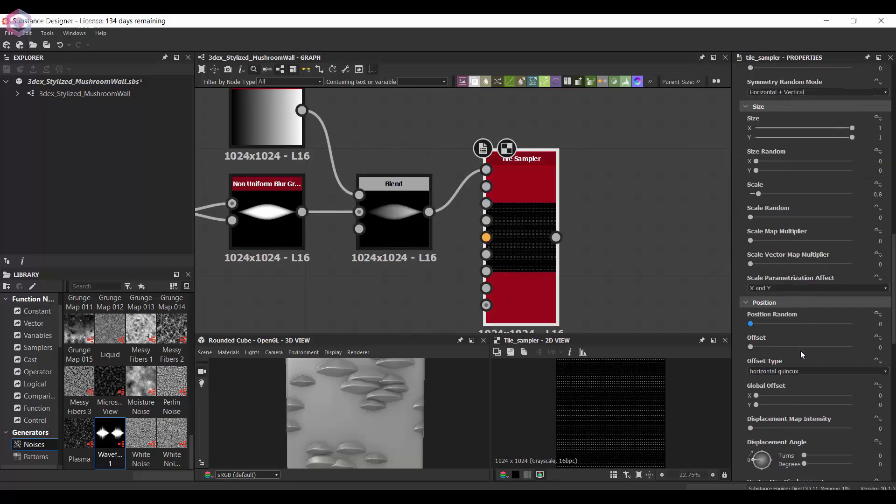
scroll(788, 241, "up", 10)
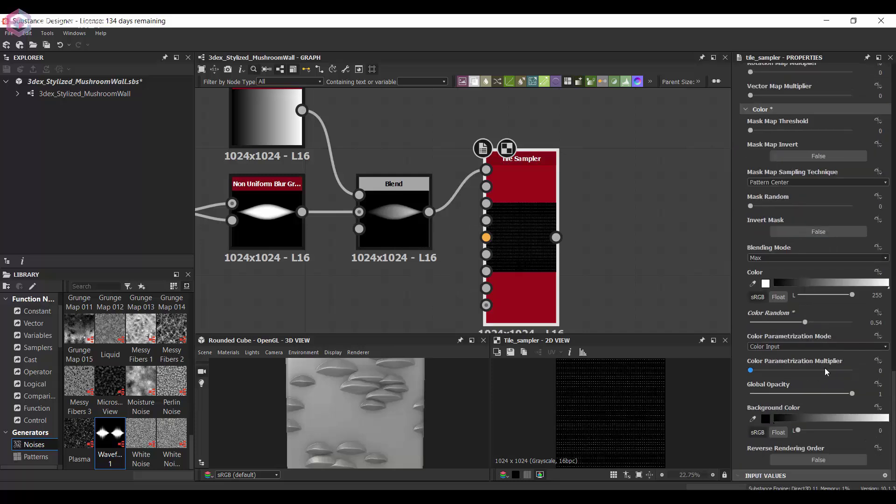
Set the third Tile Sampler's Scale to 10, Scale Random 0.65, Displacement Angle -276°, Rotation 96° and Rotation Random 0.08.
scroll(766, 280, "up", 3)
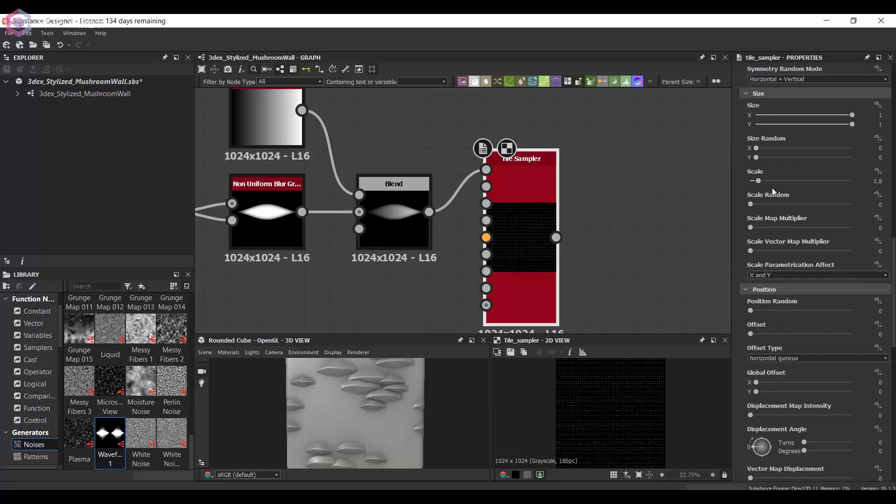
left_click_drag(771, 188, 832, 183)
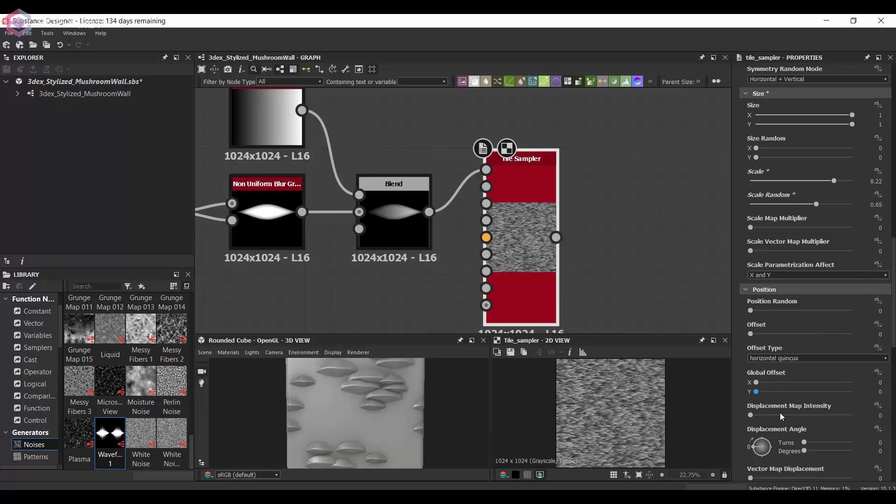
scroll(764, 436, "down", 3)
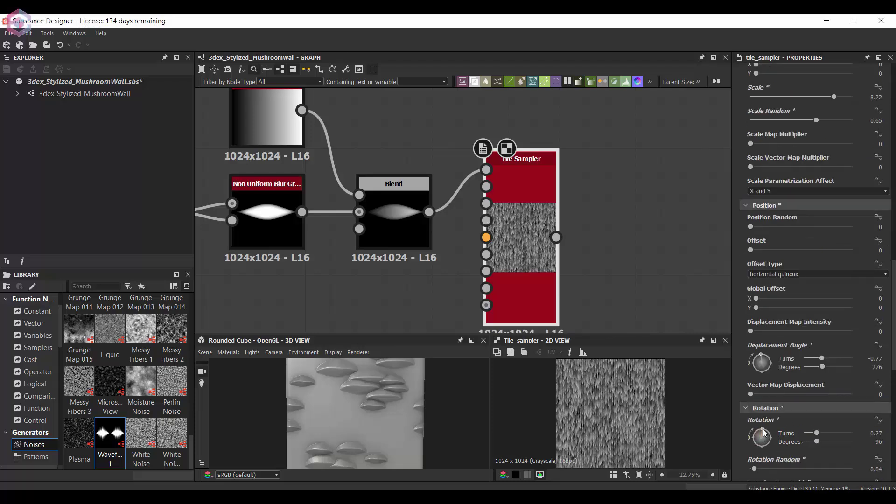
scroll(762, 434, "down", 3)
left_click_drag(750, 413, 760, 413)
scroll(802, 218, "up", 5)
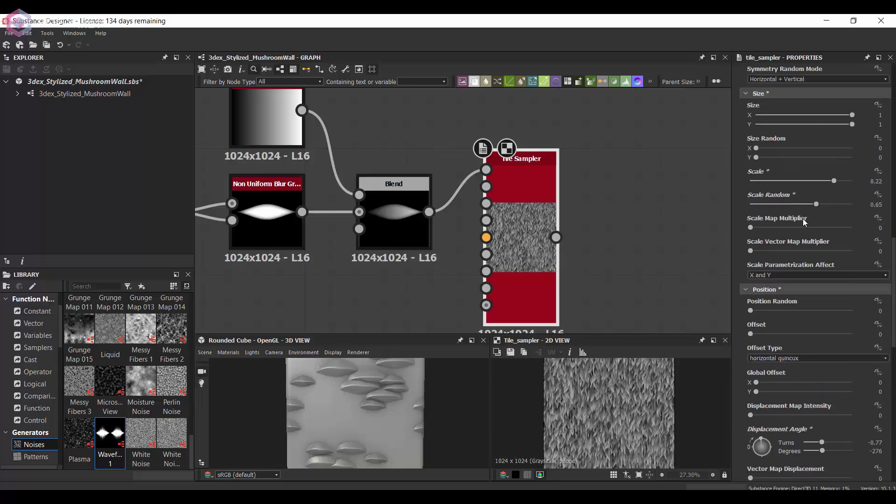
scroll(606, 390, "down", 1)
scroll(533, 164, "down", 3)
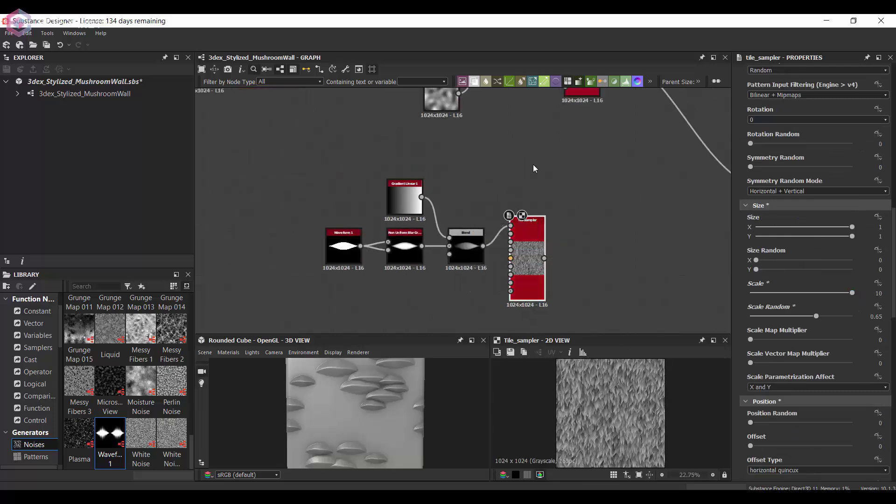
Add a Histogram Scan fed by the second Tile Sampler and raise its Position to turn the caps into a solid white mask.
middle_click_drag(533, 164, 517, 207)
key("space")
type("his")
left_click(541, 236)
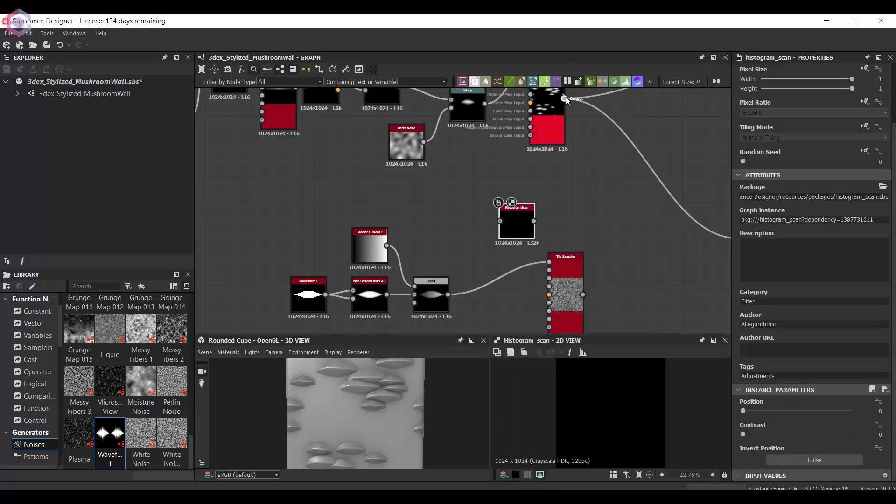
scroll(583, 257, "up", 2)
left_click_drag(743, 411, 792, 410)
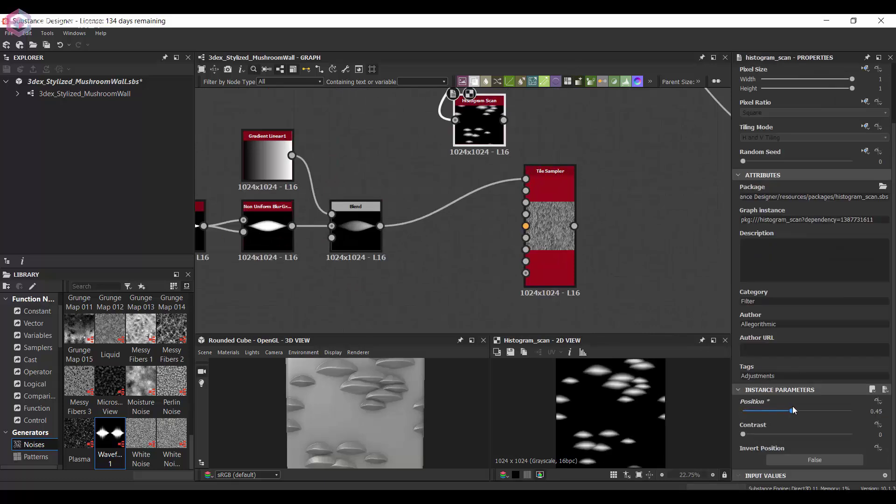
left_click_drag(852, 410, 859, 410)
Connect the Histogram Scan to the third Tile Sampler's Mask Map Input and set Mask Map Threshold to 1.
left_click_drag(479, 126, 461, 251)
scroll(506, 247, "up", 4)
left_click_drag(463, 242, 486, 270)
scroll(427, 274, "down", 2)
left_click_drag(426, 271, 389, 320)
left_click_drag(415, 301, 523, 258)
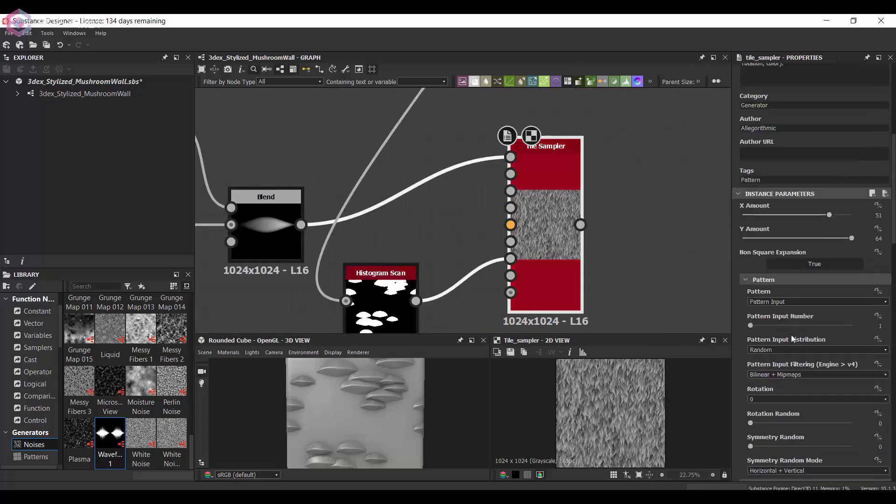
scroll(791, 335, "down", 6)
left_click(813, 354)
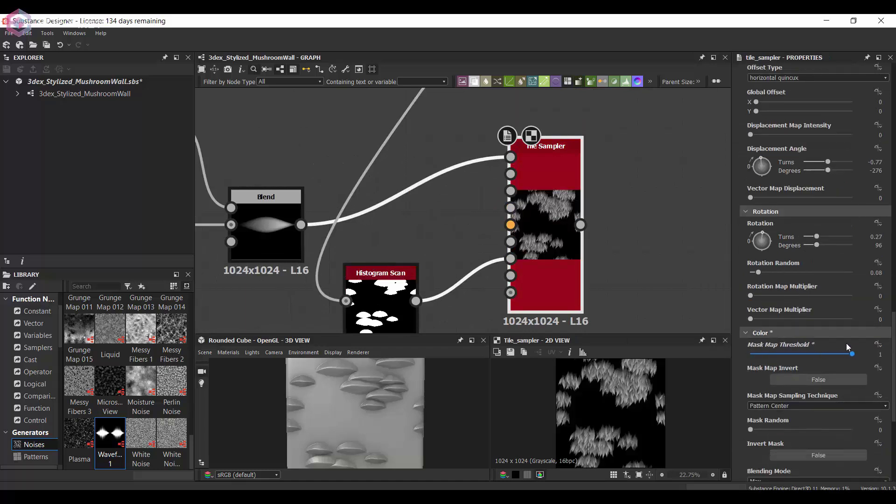
Insert an Invert Grayscale node between the Histogram Scan and the third Tile Sampler, and preview the masked pattern.
scroll(452, 299, "down", 1)
left_click(497, 217)
key("space")
type("inv")
key("Return")
left_click_drag(502, 203, 507, 223)
double_click(577, 169)
left_click_drag(577, 169, 597, 170)
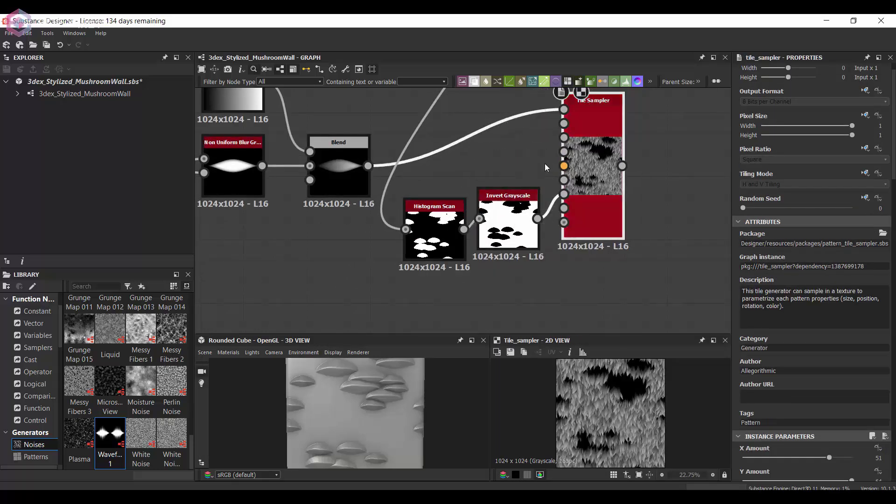
Tidy the Histogram Scan and Invert Grayscale nodes beside the third Tile Sampler.
middle_click_drag(545, 164, 531, 188)
left_click_drag(426, 248, 436, 236)
left_click(493, 237)
scroll(504, 200, "down", 3)
middle_click_drag(527, 96, 486, 166)
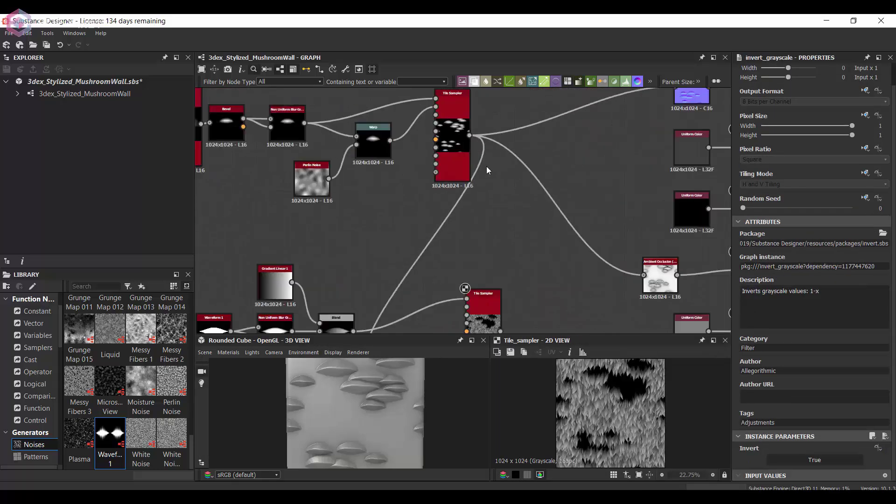
Insert an Auto Levels node after the second Tile Sampler that scatters the mushroom caps.
double_click(458, 157)
key("space")
type("au")
key("Return")
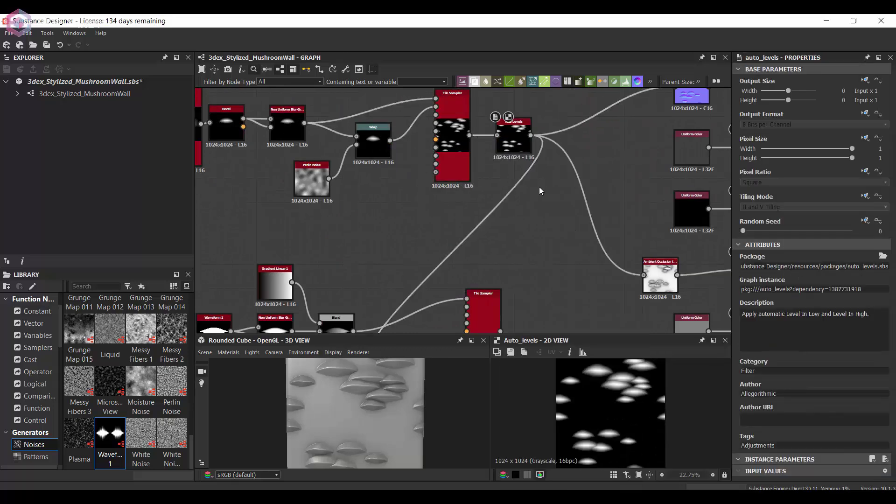
Add a Height Blend node with Auto Levels as its top height and the third Tile Sampler as its bottom height.
key("space")
type("height")
key("Return")
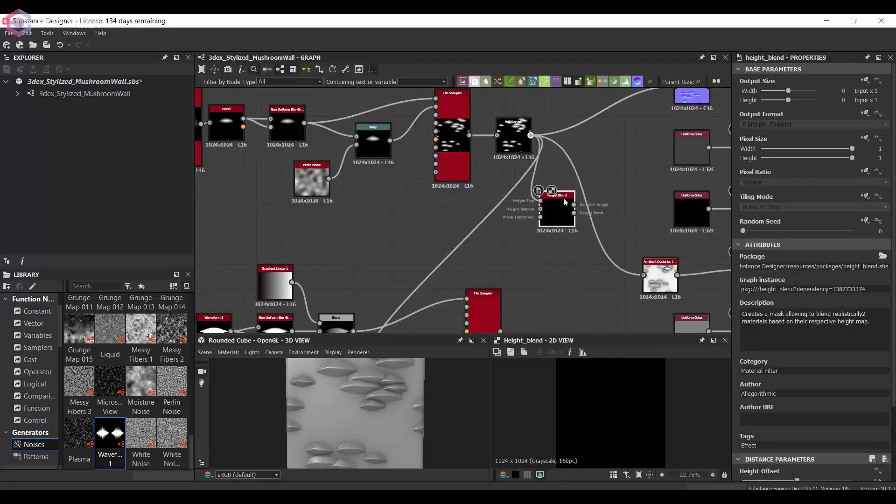
scroll(546, 214, "down", 2)
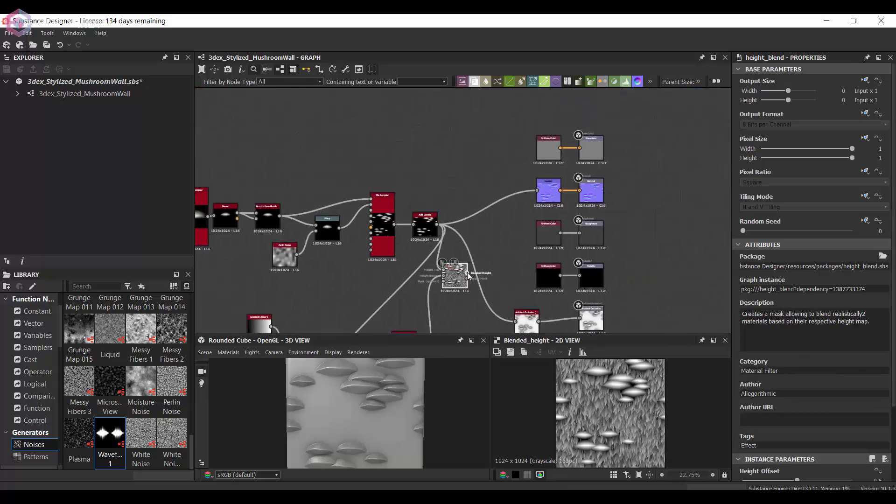
Route the blended height to the Normal, Ambient Occlusion and Height output branches, and delete the Uniform Color that fed Height.
scroll(523, 261, "up", 2)
middle_click_drag(523, 261, 531, 186)
left_click_drag(451, 201, 520, 272)
middle_click_drag(462, 206, 466, 186)
left_click_drag(455, 182, 624, 311)
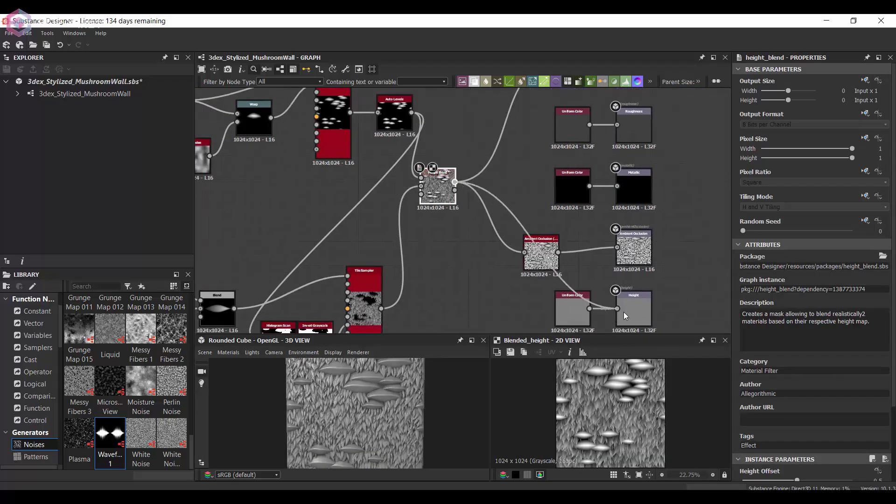
middle_click_drag(570, 320, 567, 301)
left_click(567, 302)
key("Delete")
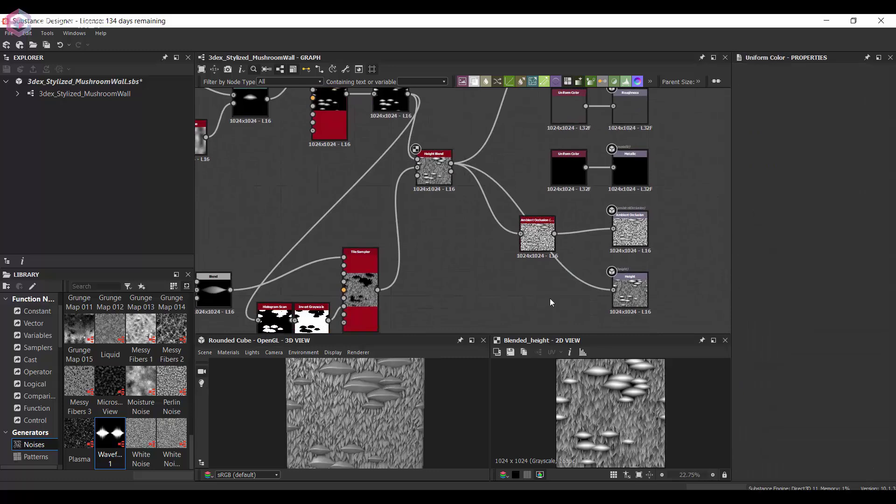
Set the 3D material's height Scale to 10 and Tessellation Factor to 16, keeping tessellation displacement on the rounded cube.
mouse_move(255, 365)
left_click(336, 366)
scroll(796, 284, "down", 5)
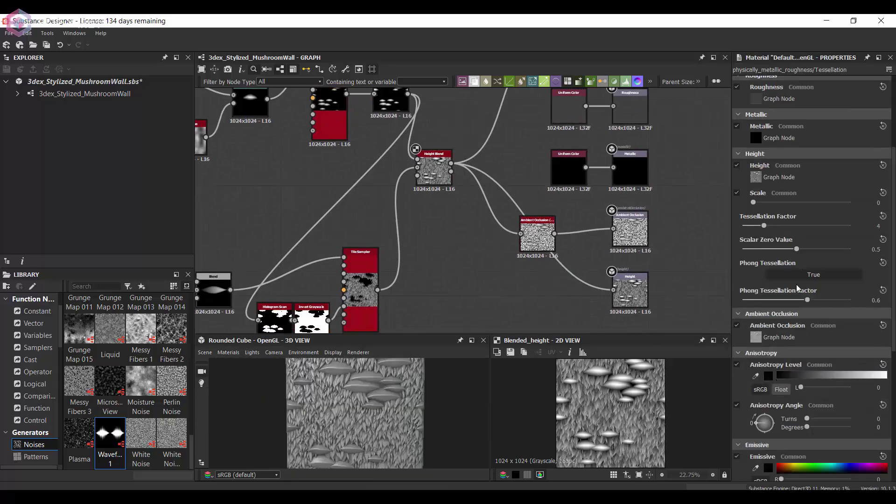
scroll(794, 284, "up", 4)
left_click_drag(777, 315, 786, 312)
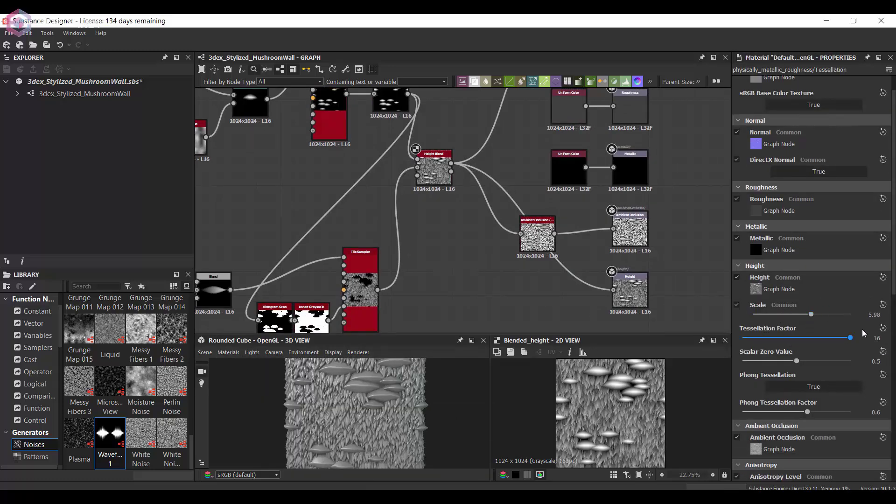
left_click_drag(398, 420, 379, 427)
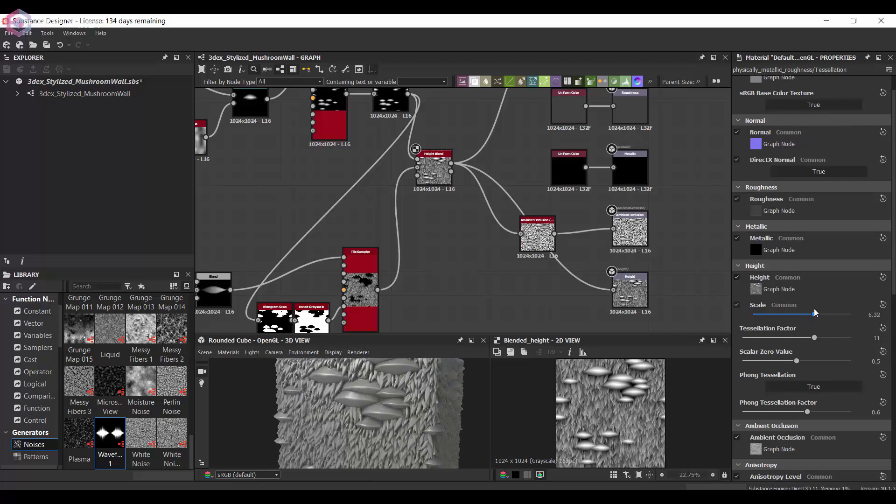
left_click_drag(814, 311, 851, 313)
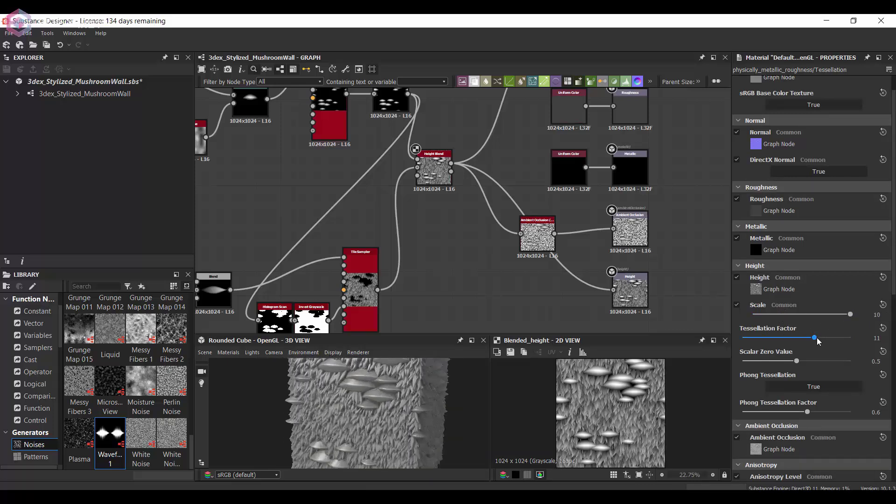
mouse_move(796, 360)
left_mouse_down()
mouse_move(809, 364)
mouse_move(796, 364)
left_mouse_up()
left_click_drag(395, 411, 426, 377)
scroll(497, 169, "down", 4)
scroll(443, 200, "up", 4)
Drive the third Tile Sampler with the Perlin Noise, setting Vector Map Multiplier to 0.11 and Rotation Map Multiplier to about 0.5.
middle_click_drag(462, 188, 426, 167)
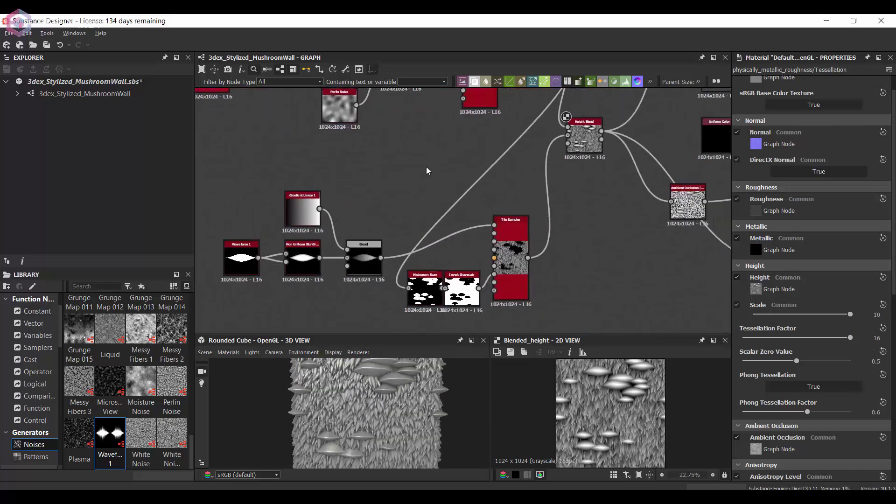
double_click(507, 256)
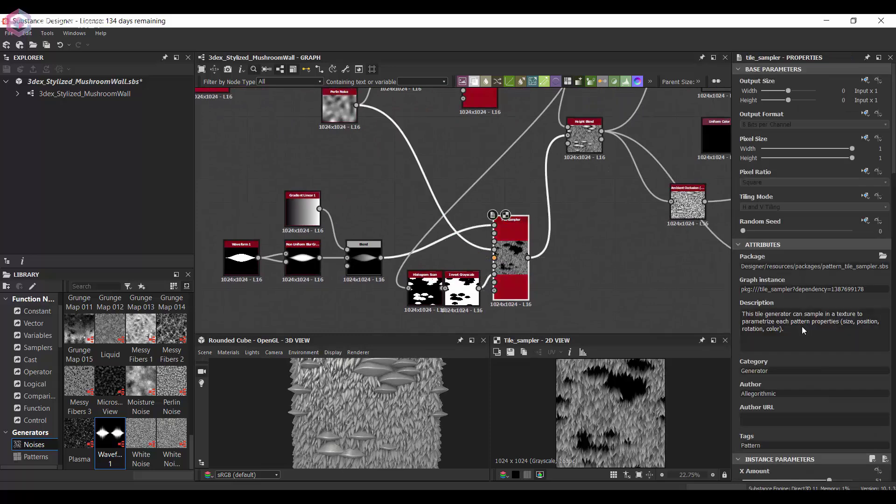
scroll(802, 327, "down", 10)
left_click_drag(751, 416, 761, 414)
left_click_drag(843, 393, 807, 395)
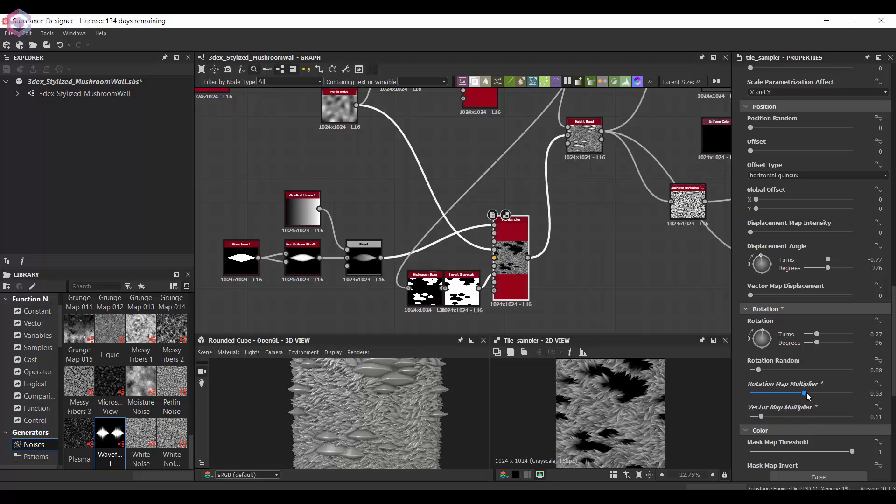
Set the third Tile Sampler's Rotation to 391 degrees, Rotation Map Multiplier to 0.59 and Vector Map Multiplier to 0.33.
left_click_drag(770, 341, 746, 330)
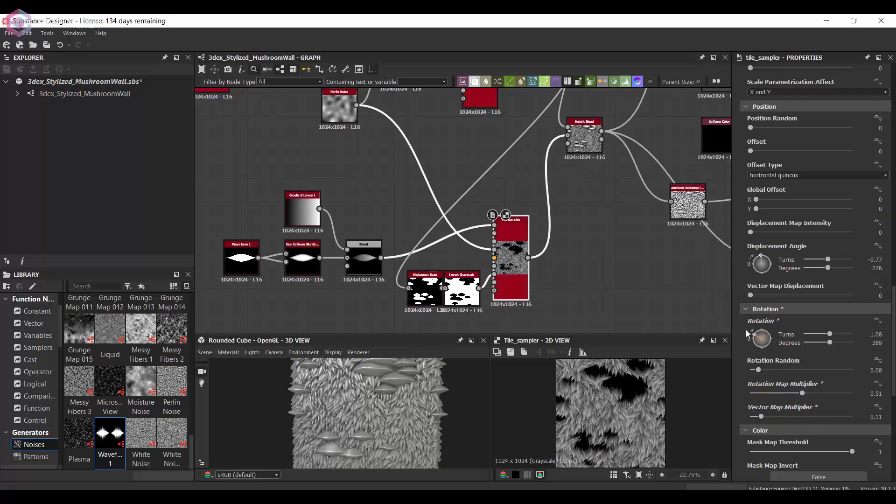
mouse_move(803, 393)
left_mouse_down()
mouse_move(880, 395)
mouse_move(810, 394)
left_mouse_up()
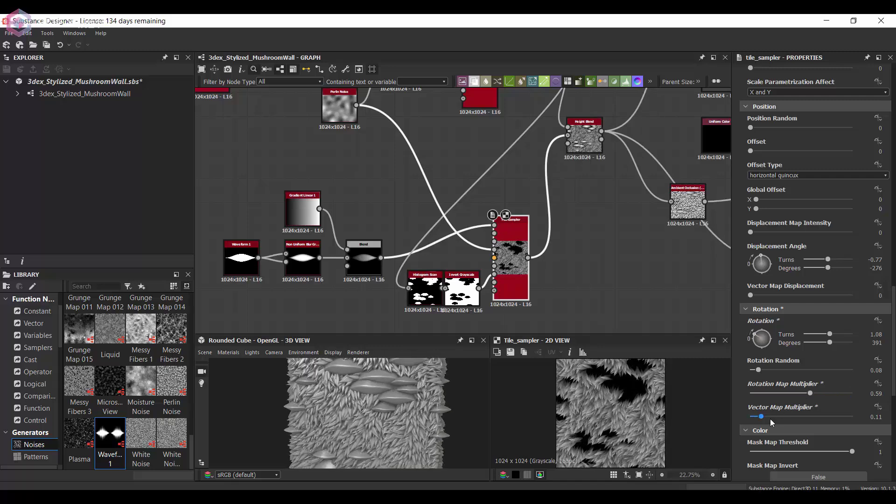
left_click_drag(761, 416, 784, 417)
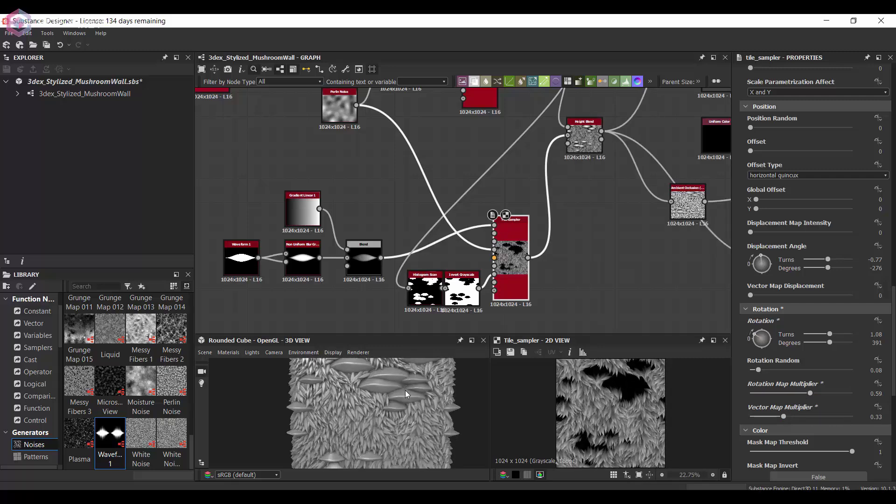
Reduce the third Tile Sampler's X Size to 0.85.
scroll(406, 394, "up", 1)
scroll(587, 246, "up", 2)
middle_click_drag(666, 224, 590, 254)
scroll(792, 304, "up", 7)
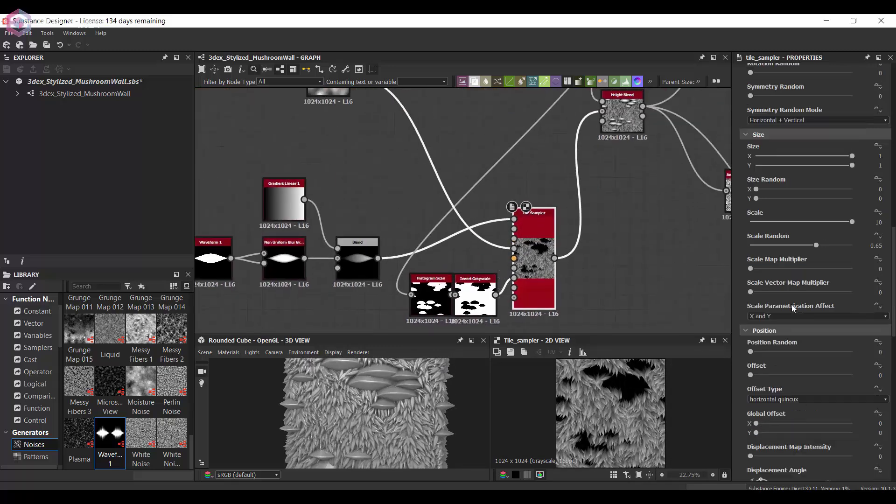
left_click_drag(852, 333, 831, 328)
scroll(550, 189, "down", 3)
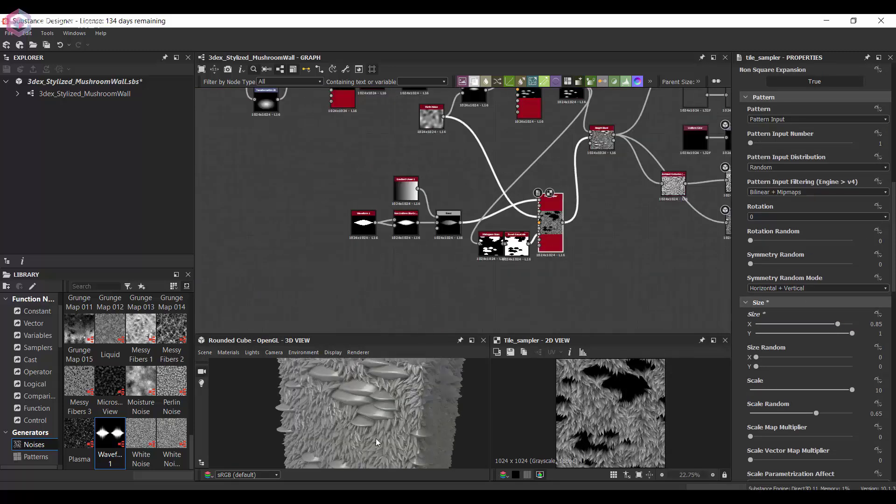
Add a Curvature Smooth node fed by the Normal node and move the spare Uniform Color node out of the way.
scroll(369, 405, "down", 3)
middle_click_drag(630, 103, 484, 224)
scroll(514, 156, "up", 2)
left_click_drag(571, 177, 487, 118)
left_click(517, 171)
key("space")
type("cur")
left_click(553, 216)
middle_click_drag(565, 111, 543, 165)
left_click_drag(544, 166, 530, 93)
Insert a Gradient Map between Curvature Smooth and the Base Color output.
left_click(466, 176)
key("space")
type("g")
left_click(487, 196)
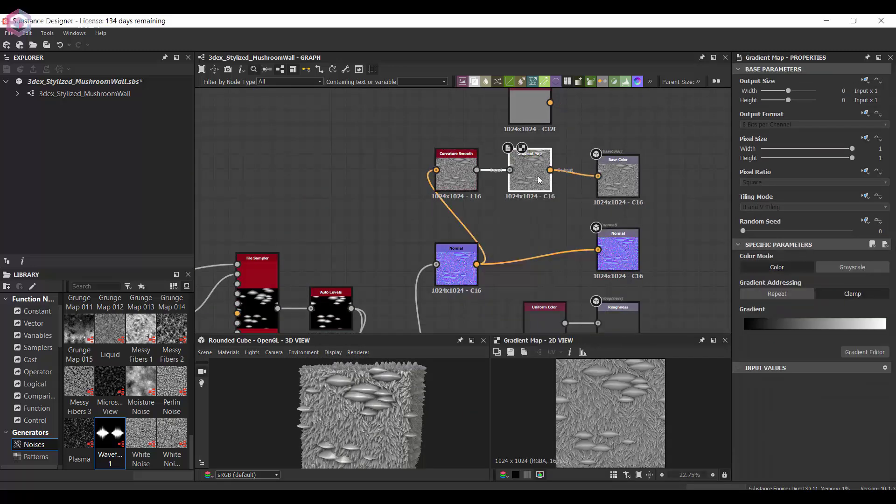
Recolour the Gradient Map from a dark reddish brown start key to a bright red end key.
double_click(886, 331)
left_click(610, 275)
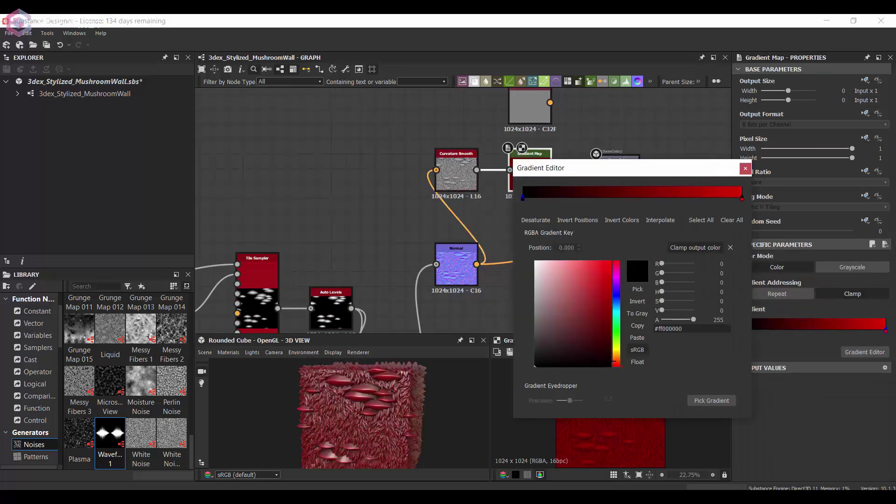
left_click(598, 323)
left_click(616, 361)
left_click(746, 168)
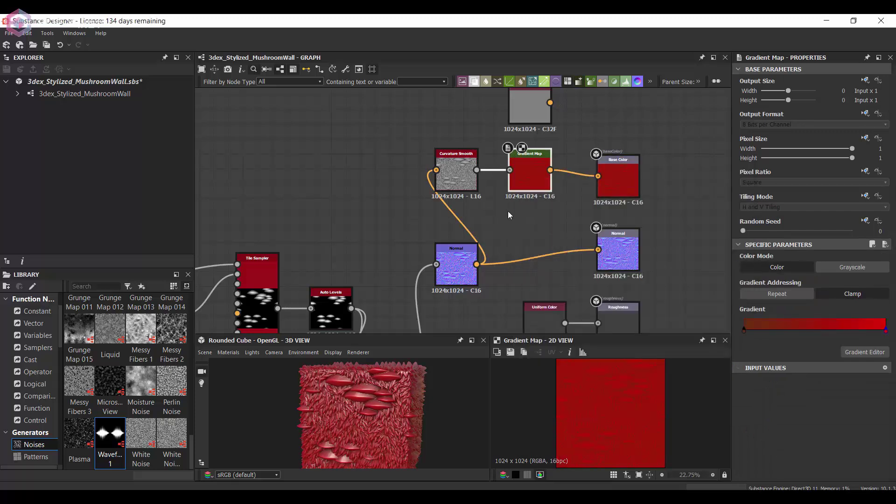
Add a second Gradient Map fed by Curvature Smooth and give it a gradient from brown to green.
key("space")
type("grad")
key("Return")
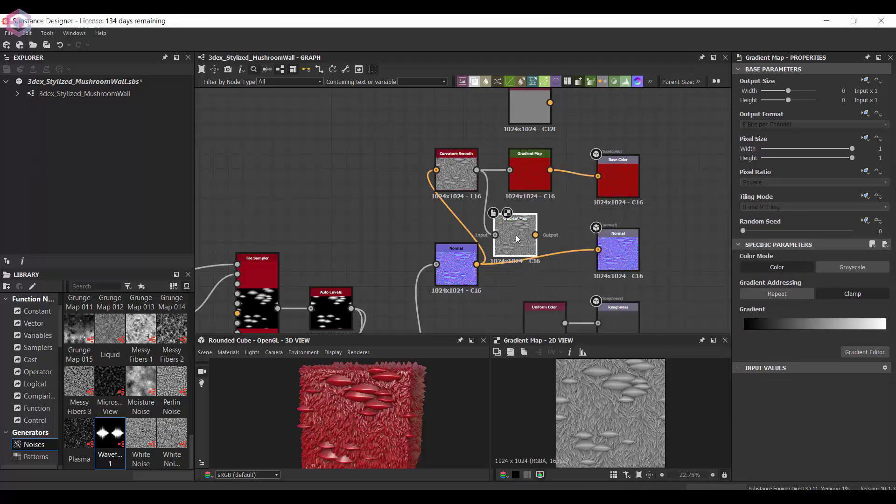
double_click(885, 331)
left_click(579, 301)
left_click(620, 326)
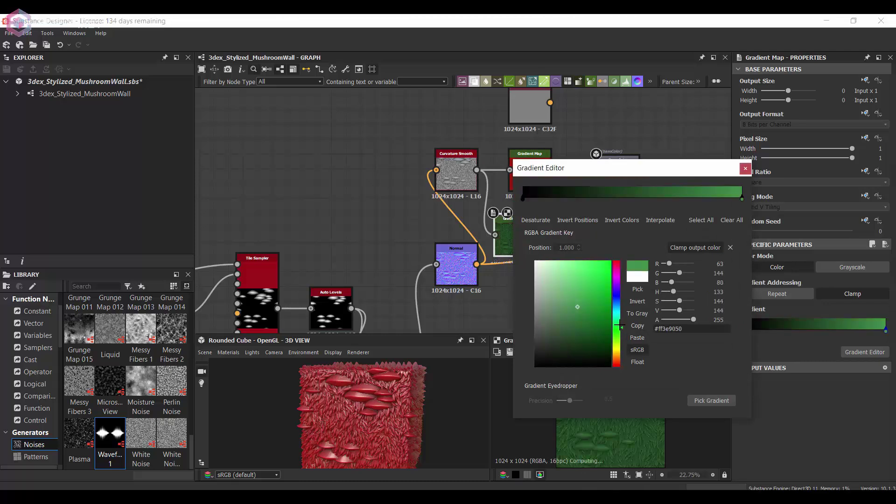
left_click(588, 326)
left_click(619, 358)
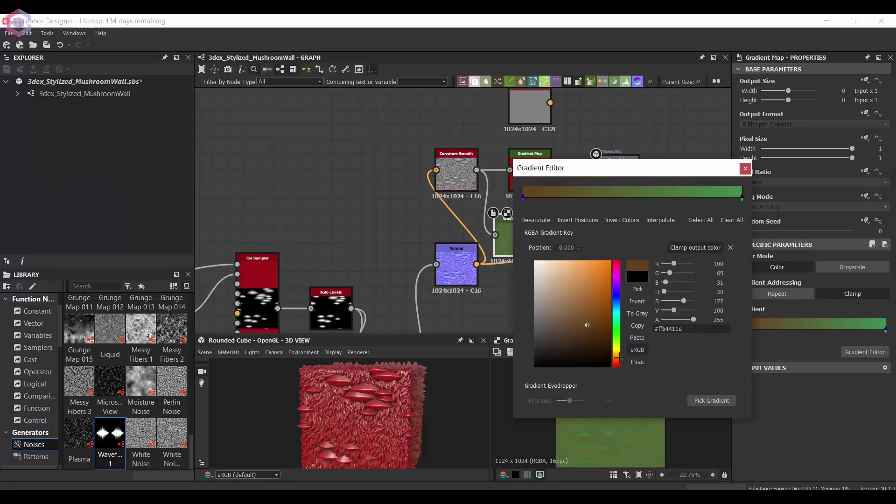
left_click(745, 169)
Rearrange the two Gradient Maps and combine them with a Blend node feeding the Base Color output.
left_click_drag(527, 173, 468, 151)
left_click_drag(517, 233, 524, 152)
left_click(551, 163)
key("space")
type("blend")
key("Return")
left_click_drag(493, 210, 479, 195)
Connect the Height Blend's Height Mask output to the colour Blend's Opacity input.
scroll(481, 194, "down", 4)
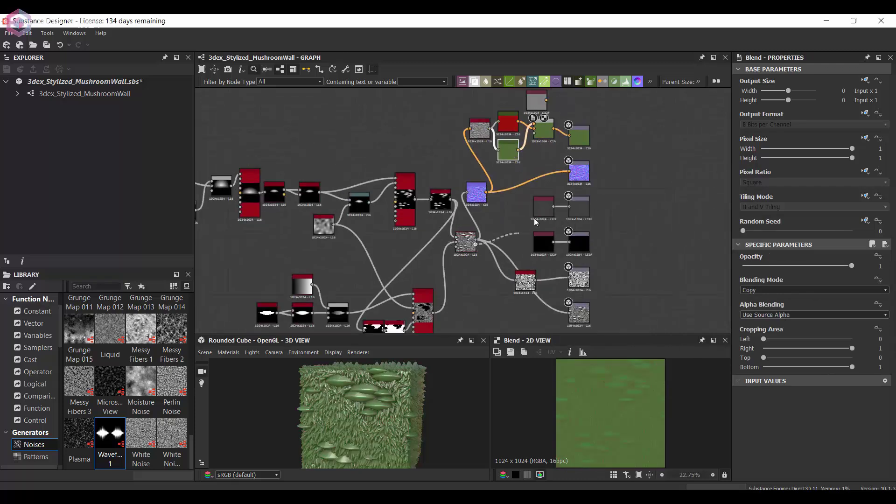
left_click_drag(536, 222, 534, 134)
scroll(532, 112, "up", 6)
Make the red Gradient Map the Blend's foreground and the green one its background, and tidy the colour nodes.
left_click_drag(461, 247, 442, 100)
left_click_drag(466, 201, 467, 256)
middle_click_drag(469, 206, 451, 256)
left_click_drag(453, 151, 520, 236)
left_click_drag(473, 268, 510, 228)
left_click_drag(442, 161, 464, 183)
left_click_drag(362, 237, 298, 237)
left_click_drag(432, 254, 379, 254)
left_click_drag(441, 175, 399, 196)
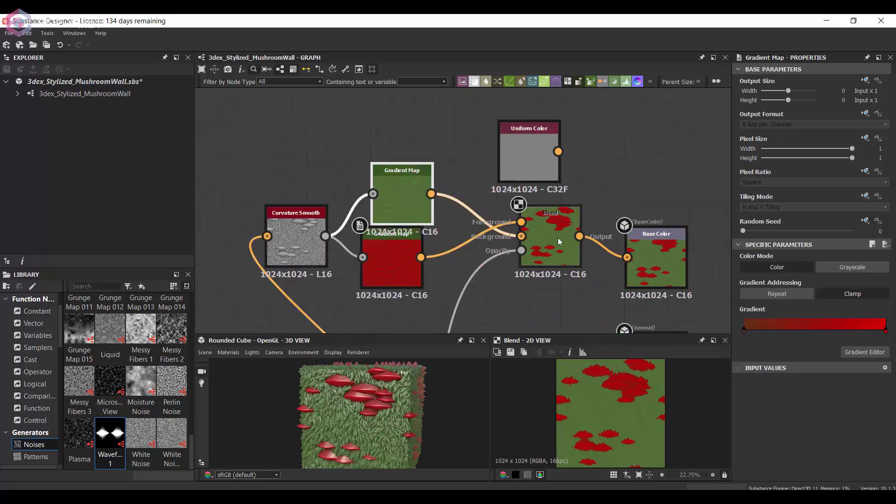
left_click_drag(548, 238, 517, 260)
Set the Mask Random of the second Tile Sampler to 0.64 to adjust the amount of mushroom caps.
scroll(366, 410, "up", 3)
left_click_drag(365, 409, 464, 390)
scroll(404, 392, "down", 4)
scroll(404, 392, "up", 3)
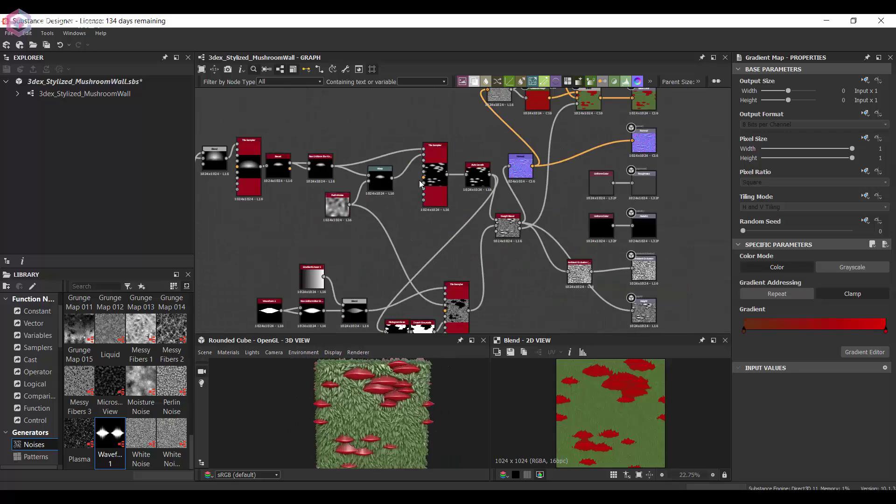
scroll(424, 188, "up", 5)
left_click(424, 187)
scroll(811, 368, "down", 15)
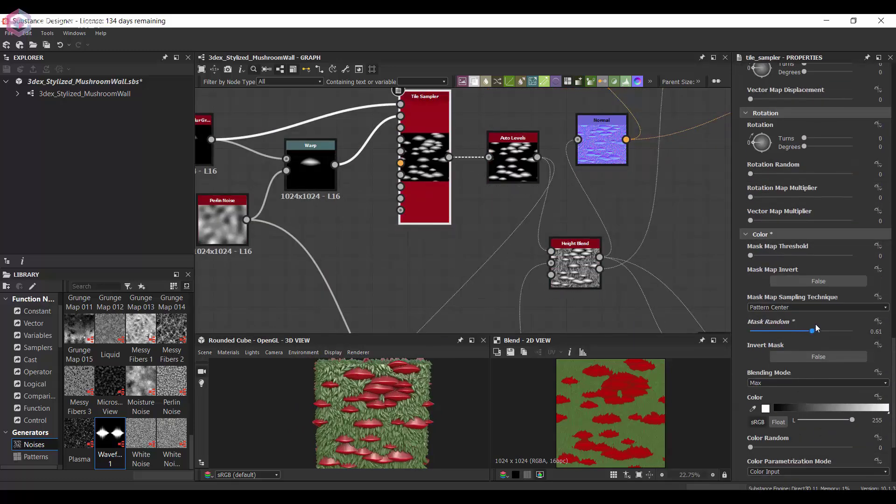
scroll(420, 417, "up", 3)
Shift the mushroom cap node chain away from the outputs and place Auto Levels beside the Height Blend.
scroll(555, 205, "down", 5)
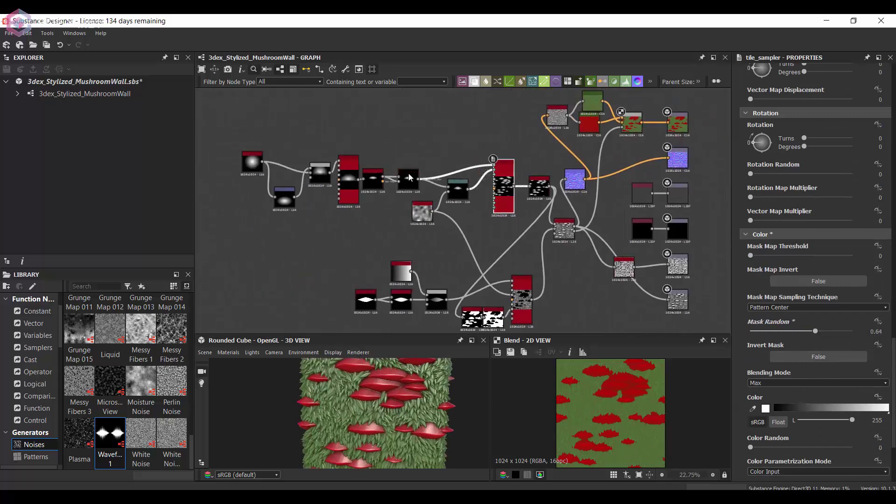
middle_click_drag(551, 206, 574, 215)
left_click_drag(218, 159, 460, 209)
left_click(482, 243)
scroll(483, 242, "up", 2)
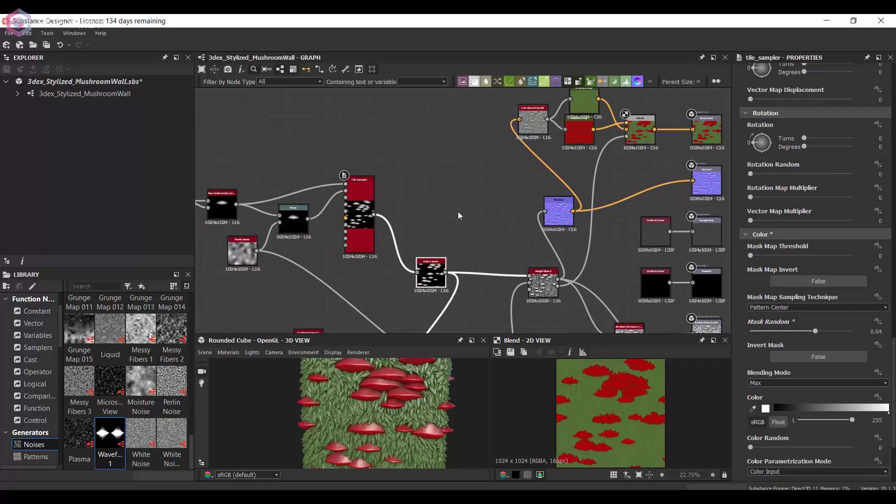
Add a Light node fed by the Normal node, adjust its Vertical Angle and raise its Highlight Level.
scroll(486, 217, "up", 3)
middle_click_drag(421, 201, 436, 209)
key("space")
type("ligh")
left_click(461, 277)
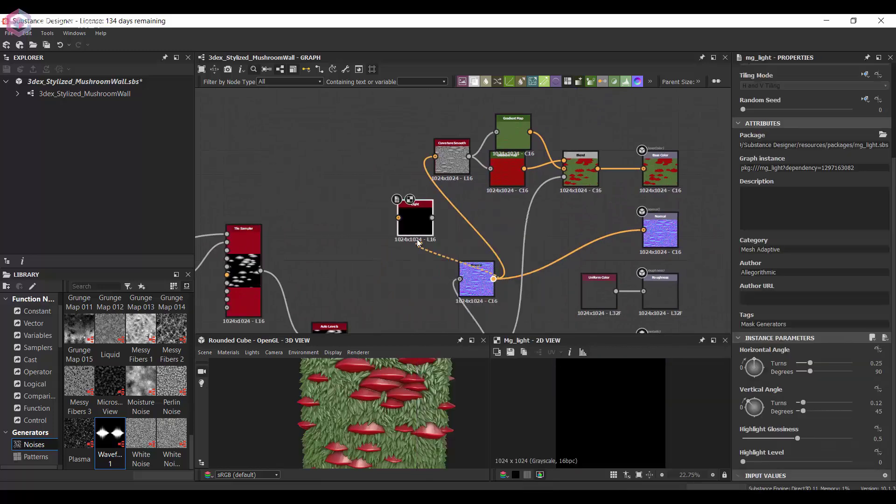
left_click(755, 397)
left_click_drag(742, 462, 843, 453)
Spread out the Curvature Smooth node and the two Gradient Maps to make room before the colour Blend.
middle_click_drag(509, 219, 486, 248)
scroll(486, 248, "up", 1)
left_click_drag(419, 174, 359, 159)
left_click_drag(491, 145, 470, 114)
left_click_drag(488, 180, 457, 173)
Duplicate the red Gradient Map and change the copy's end key to orange #e08e04.
double_click(453, 181)
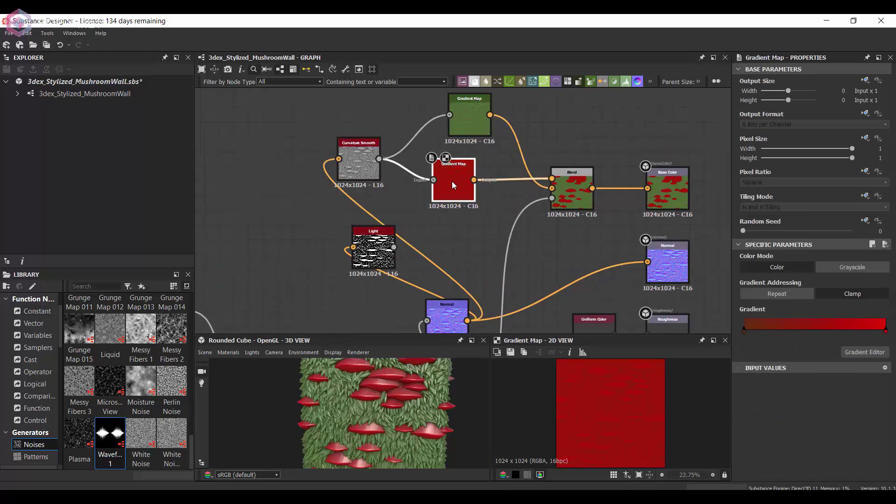
key("ctrl+d")
double_click(463, 239)
left_click(865, 352)
left_click(616, 357)
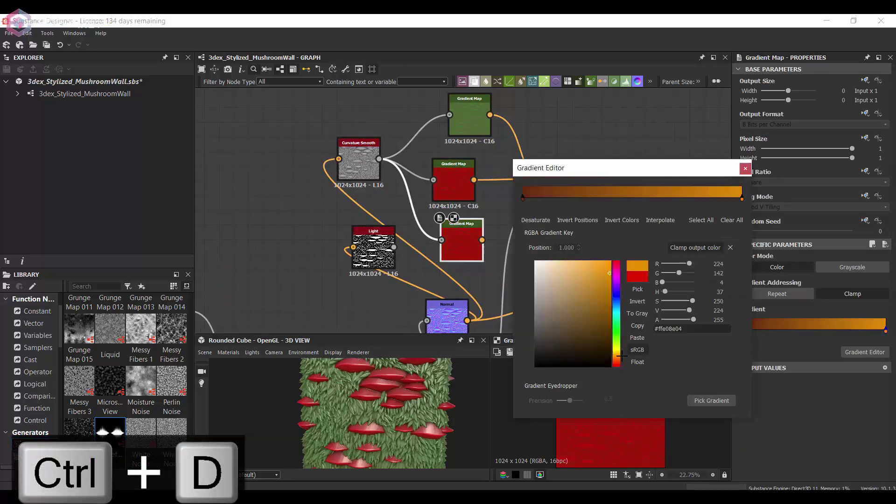
left_click(745, 169)
Insert a Blend after the red Gradient Map, with the orange Gradient Map as foreground and the Light node as opacity.
left_click_drag(570, 201, 606, 201)
left_click(518, 179)
key("space")
left_click(509, 218)
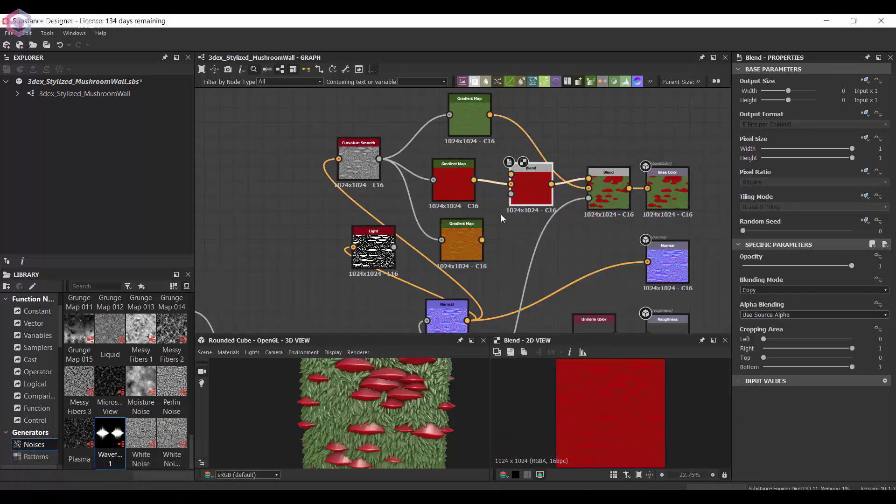
left_click_drag(482, 240, 511, 174)
left_click_drag(394, 247, 511, 194)
Arrange the orange and green Gradient Maps above the colour chain and preview the final Blend.
middle_click_drag(468, 226, 471, 252)
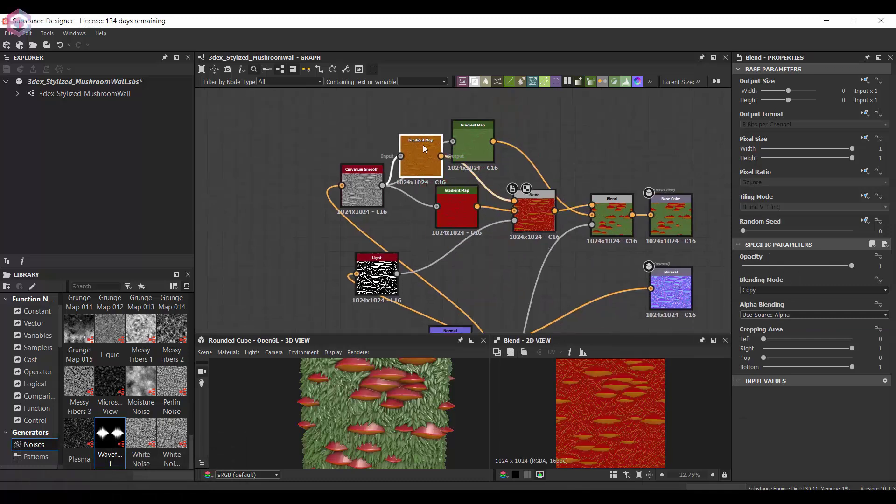
double_click(624, 231)
scroll(640, 372, "up", 3)
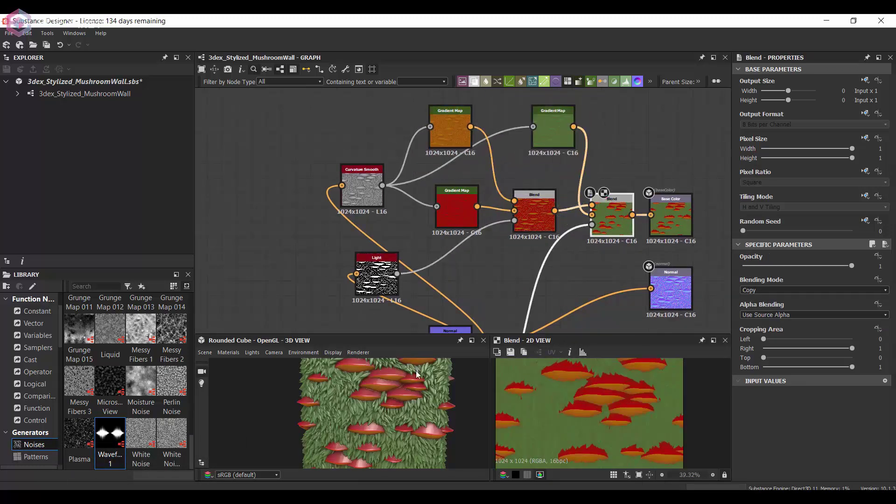
Change the end key of the orange Gradient Map to a paler tan for the mushroom undersides.
scroll(416, 372, "down", 4)
mouse_move(415, 378)
left_mouse_down()
mouse_move(420, 421)
mouse_move(417, 380)
left_mouse_up()
scroll(418, 381, "up", 4)
middle_click_drag(452, 196, 454, 185)
left_click_drag(453, 185, 447, 179)
left_click(462, 127)
scroll(380, 402, "down", 3)
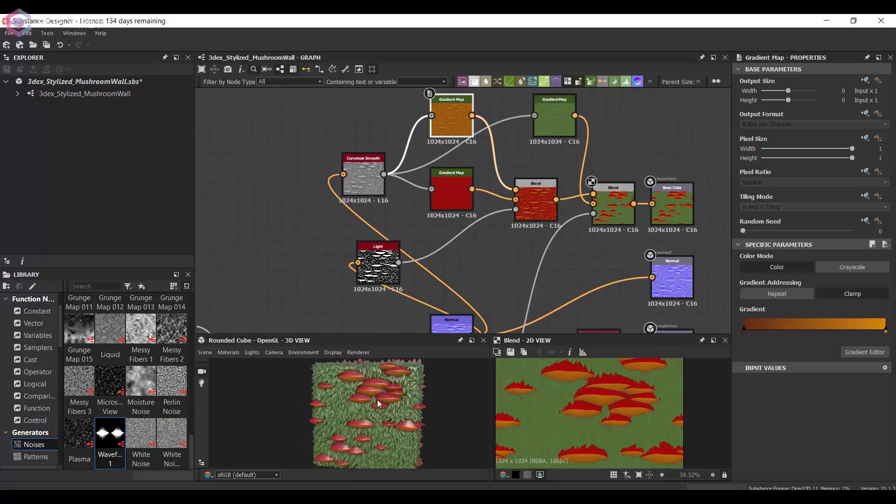
mouse_move(380, 401)
left_mouse_down()
mouse_move(412, 396)
mouse_move(397, 400)
left_mouse_up()
scroll(415, 393, "up", 4)
scroll(397, 400, "down", 4)
scroll(397, 400, "up", 3)
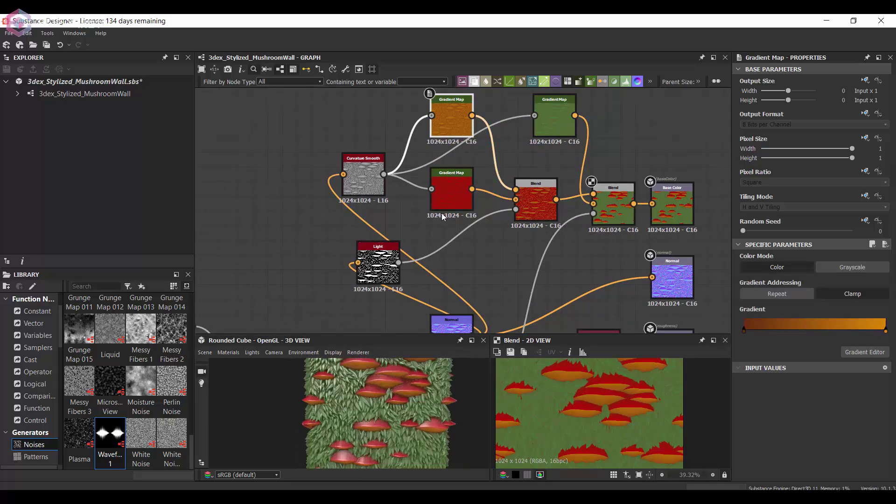
double_click(886, 332)
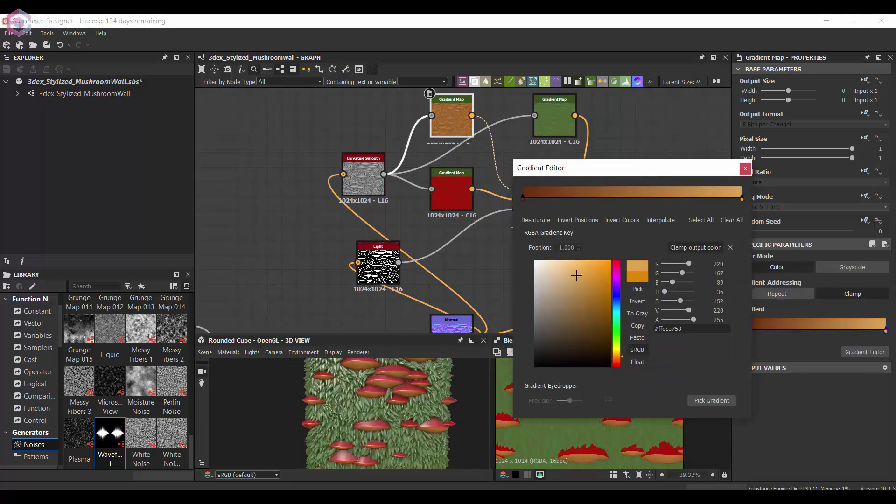
left_click(745, 169)
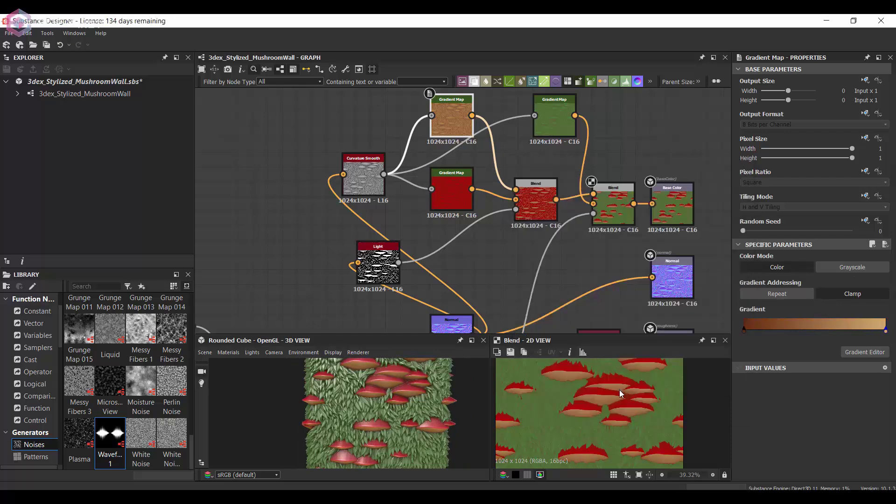
Duplicate the Uniform Color node that feeds the Roughness output and place the copy beside it.
scroll(618, 399, "down", 2)
mouse_move(427, 395)
left_mouse_down()
mouse_move(413, 389)
mouse_move(433, 401)
mouse_move(391, 389)
mouse_move(424, 390)
mouse_move(416, 392)
left_mouse_up()
scroll(413, 388, "down", 1)
scroll(416, 391, "down", 1)
scroll(590, 211, "down", 4)
middle_click_drag(591, 211, 536, 113)
scroll(532, 186, "up", 3)
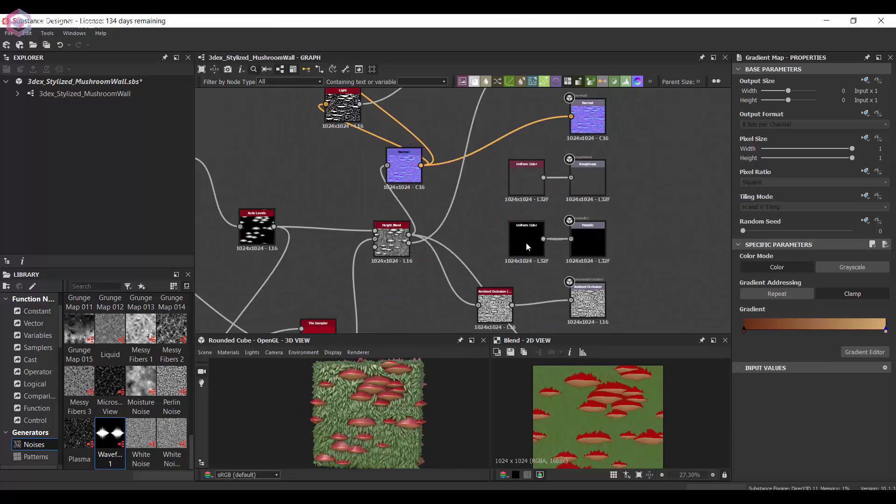
key("ctrl+d")
left_click_drag(494, 208, 489, 204)
Add a Blend node for the roughness and move the output nodes away to make room.
key("space")
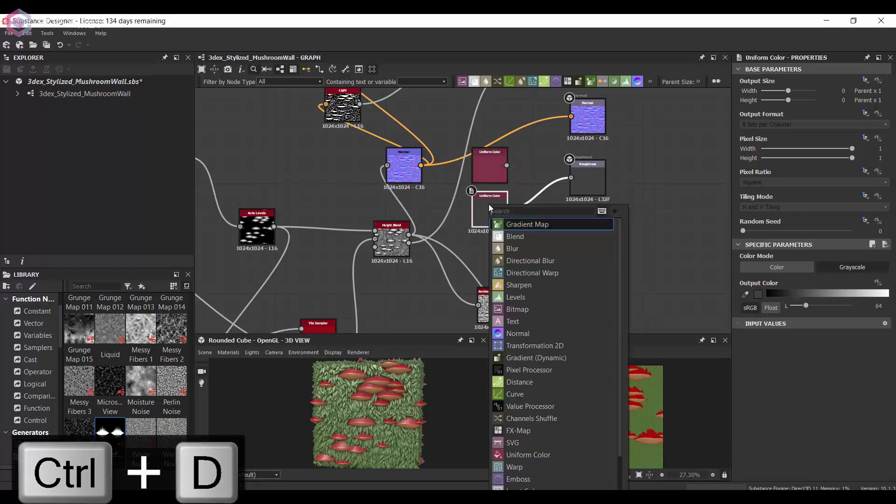
type("bl")
left_click(527, 223)
scroll(527, 223, "down", 5)
middle_click_drag(528, 223, 524, 156)
scroll(524, 156, "up", 2)
left_click_drag(525, 154, 528, 122)
middle_click_drag(590, 194, 586, 237)
left_click_drag(624, 301, 550, 103)
left_click_drag(555, 178, 641, 178)
Wire the dark and light Uniform Colors into the roughness Blend as foreground and background, arranging them beside it.
scroll(560, 187, "up", 4)
left_click_drag(487, 146, 552, 190)
left_click_drag(453, 159, 531, 188)
middle_click_drag(441, 219, 441, 229)
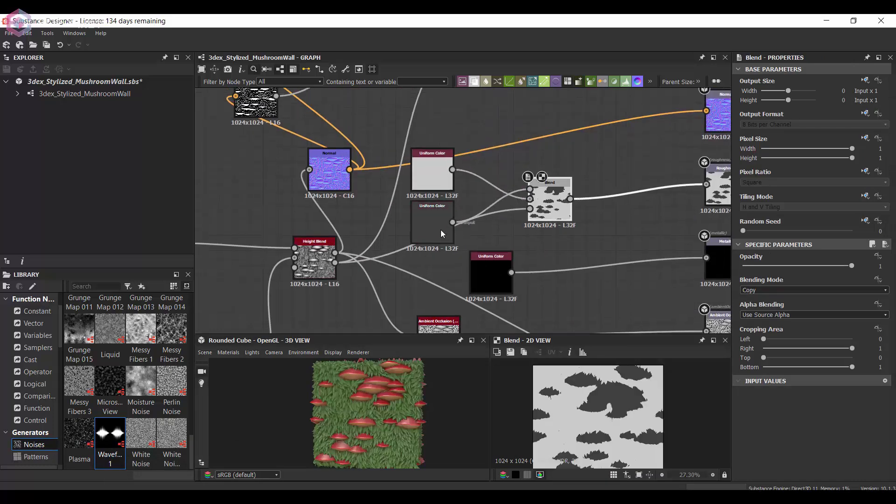
scroll(430, 374, "up", 3)
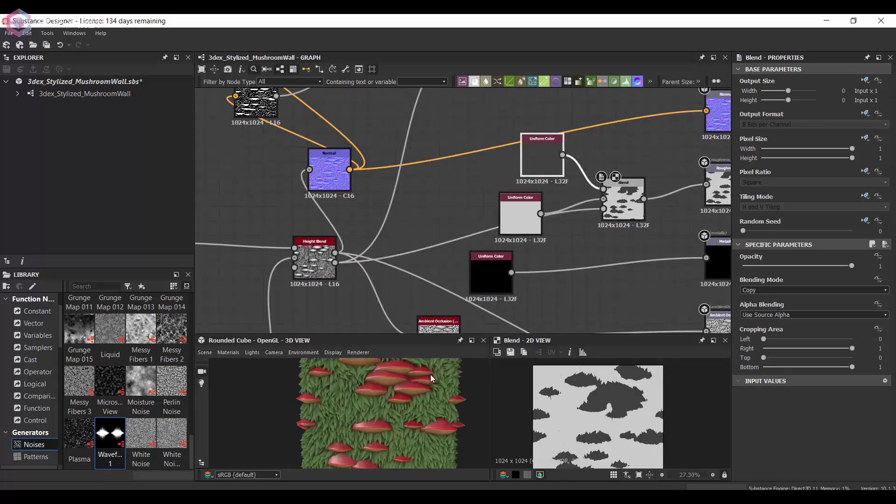
Set the light roughness Uniform Color to 162 and the dark one to 80.
left_click(520, 214)
left_click(847, 295)
left_click_drag(848, 295, 844, 295)
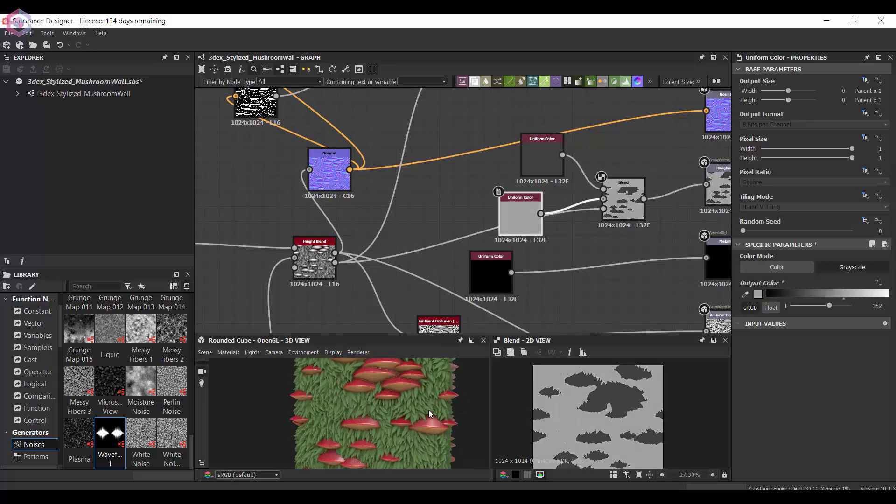
scroll(428, 409, "down", 2)
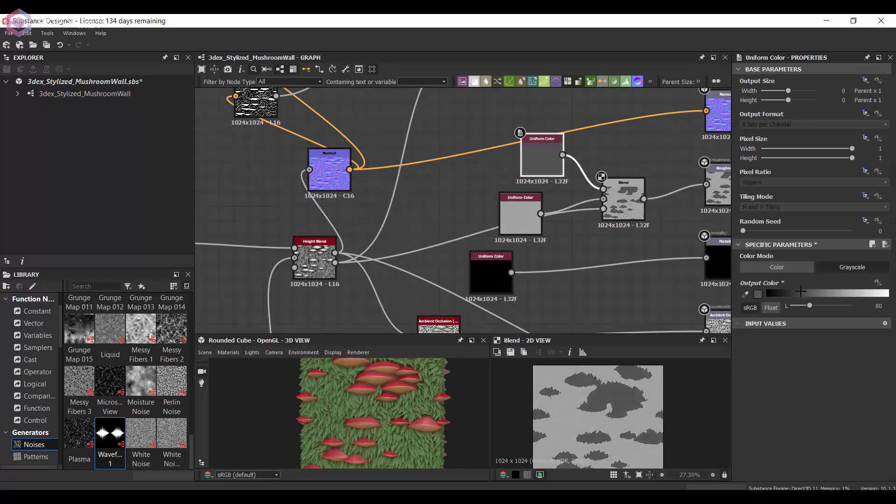
mouse_move(395, 391)
left_mouse_down()
mouse_move(404, 399)
mouse_move(429, 394)
mouse_move(399, 399)
left_mouse_up()
Preview the final colour Blend and change the green Gradient Map's end key to a brighter green.
scroll(399, 399, "down", 3)
middle_click_drag(456, 203, 385, 362)
scroll(439, 233, "up", 1)
left_click_drag(463, 211, 489, 211)
double_click(471, 205)
middle_click_drag(428, 211, 490, 251)
left_click(409, 126)
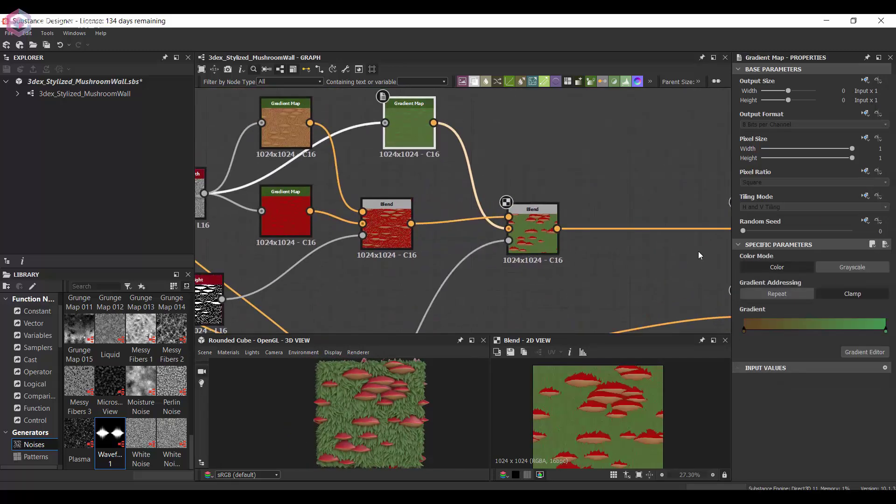
double_click(885, 331)
left_click(746, 168)
middle_click_drag(491, 131, 564, 118)
left_click_drag(463, 198, 488, 198)
Duplicate the Perlin Noise into the empty area above the mushroom nodes and set the copy's scale to 24.
scroll(488, 201, "down", 2)
middle_click_drag(348, 245, 454, 216)
scroll(375, 236, "down", 1)
middle_click_drag(375, 236, 572, 205)
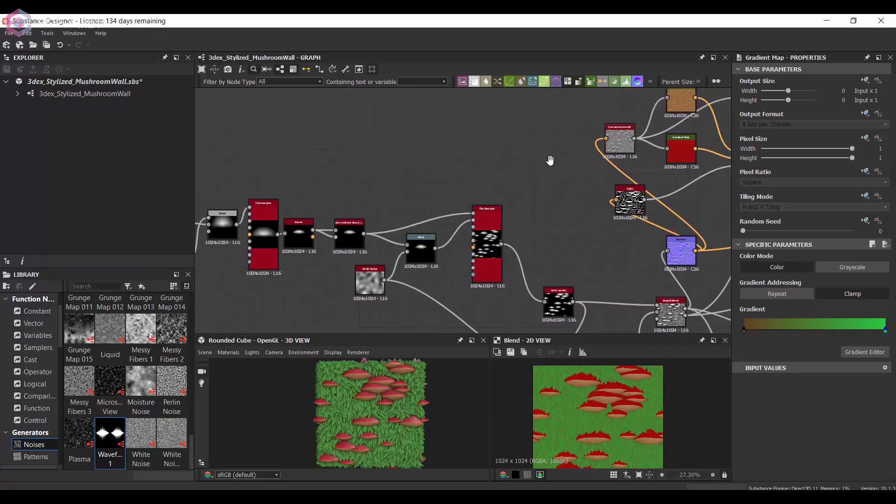
left_click(370, 280)
key("ctrl+d")
left_click(478, 158)
left_click_drag(758, 413, 785, 412)
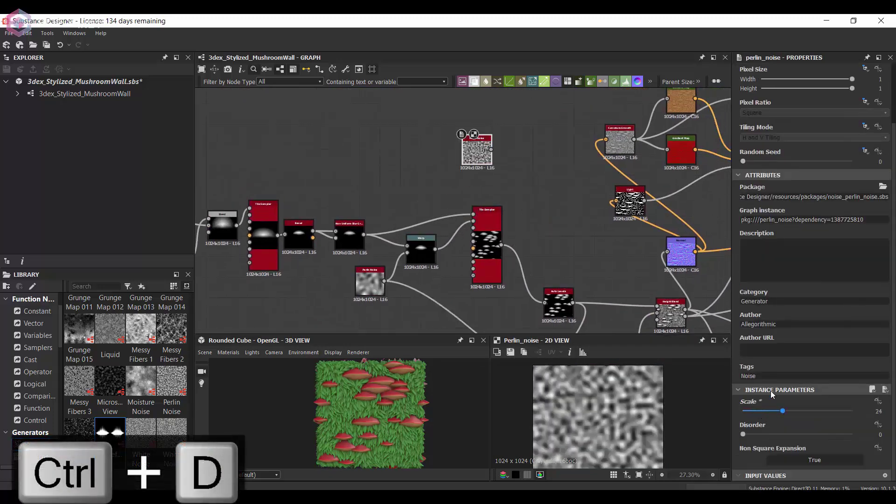
Add a Histogram Scan after the copied Perlin Noise with position about 0.3 and contrast 1.
scroll(488, 152, "up", 2)
key("space")
type("his")
left_click(511, 224)
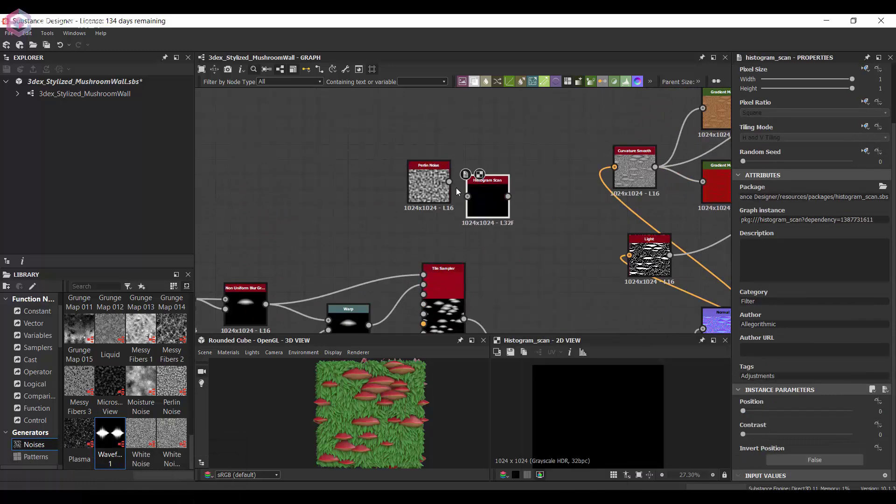
left_click_drag(449, 181, 467, 197)
left_click_drag(746, 411, 784, 412)
left_click_drag(747, 435, 855, 434)
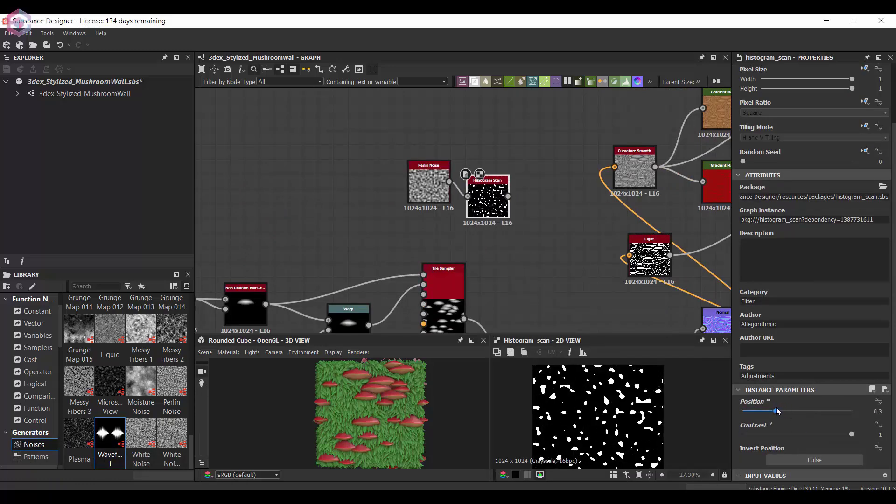
left_click_drag(776, 411, 779, 411)
Duplicate the tan Gradient Map, place the copy above it, and change its end key to orange, about #ea9a21.
middle_click_drag(588, 206, 345, 196)
scroll(345, 196, "down", 1)
middle_click_drag(533, 112, 518, 161)
left_click(453, 168)
key("ctrl+d")
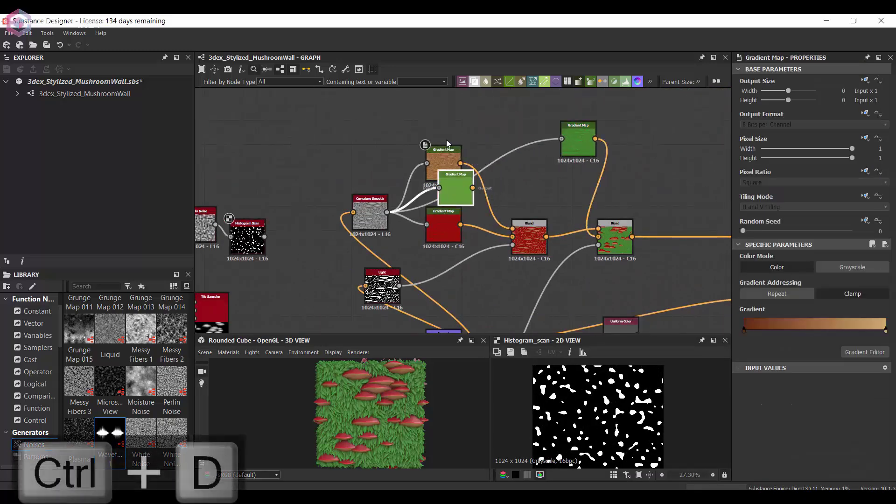
left_click_drag(450, 170, 450, 129)
double_click(886, 332)
left_click(600, 267)
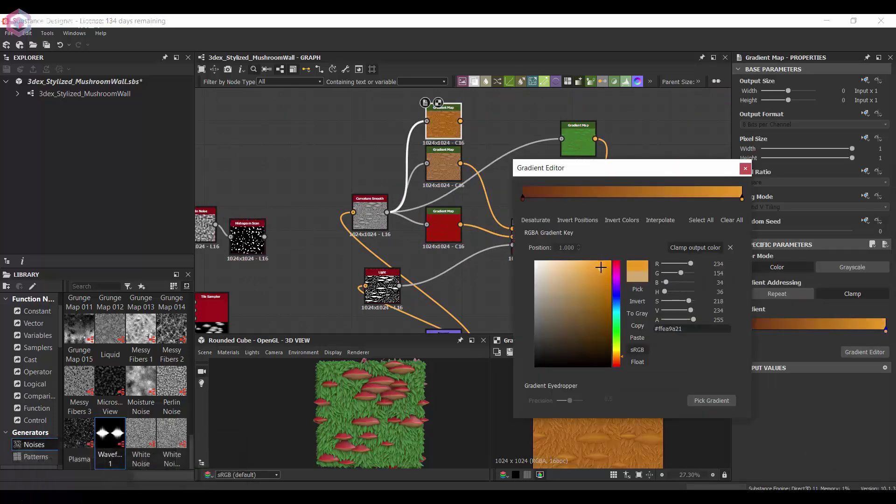
left_click(746, 168)
Spread out the colour nodes and insert a Blend after the red Gradient Map, with the orange map as foreground and Histogram Scan as opacity.
middle_click_drag(469, 205, 504, 218)
left_click_drag(480, 237, 505, 236)
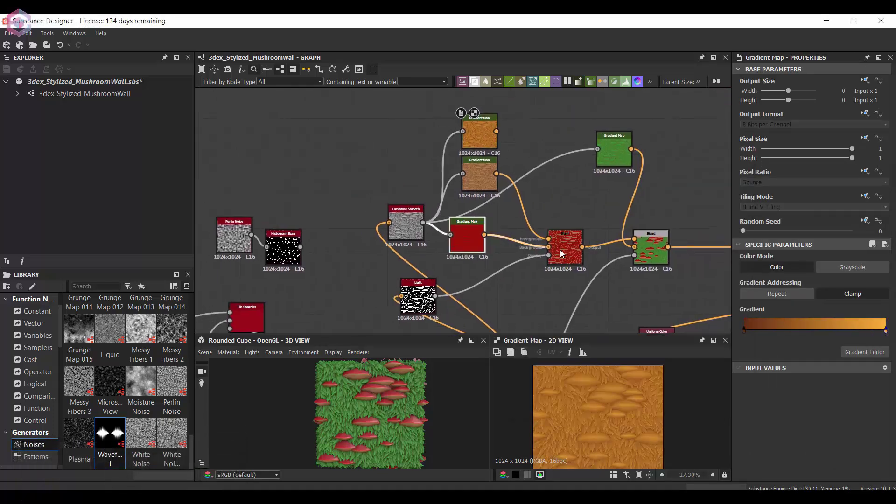
middle_click_drag(448, 219, 472, 219)
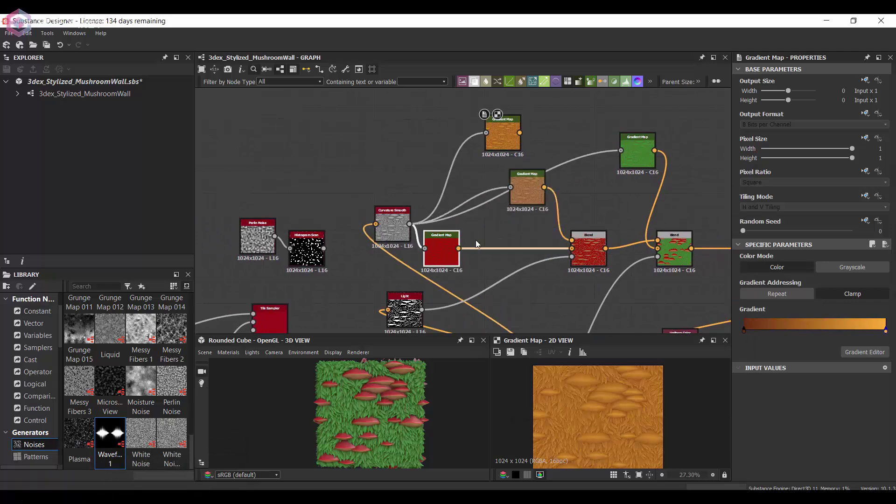
key("space")
type("bl")
left_click(513, 221)
left_click_drag(519, 133, 498, 256)
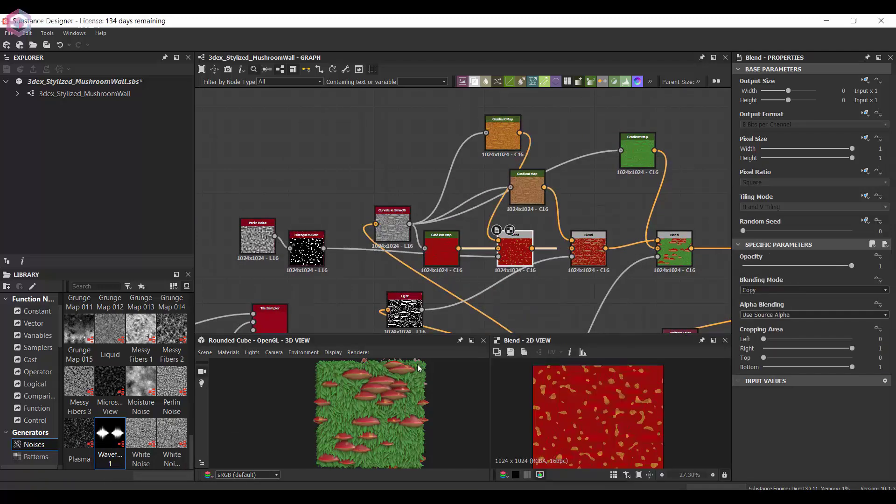
Preview the final colour Blend and set the Perlin Noise scale to 39 for smaller cap spots.
double_click(675, 254)
scroll(614, 394, "up", 3)
middle_click_drag(336, 280, 393, 272)
left_click_drag(364, 245, 370, 257)
left_click(315, 231)
scroll(764, 438, "down", 2)
left_click_drag(784, 424, 808, 412)
scroll(565, 404, "down", 3)
left_click_drag(448, 402, 359, 401)
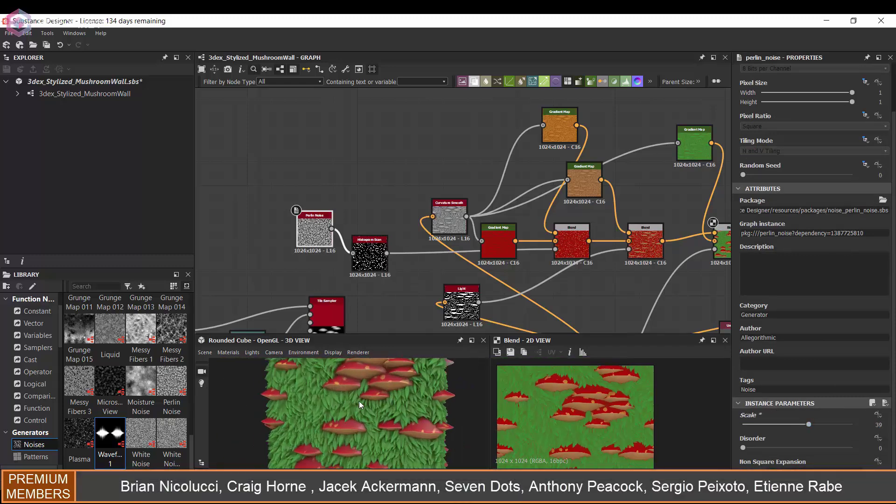
Set the Histogram Scan's position to 0.45 to enlarge the cap spots.
left_click(369, 254)
left_click(791, 424)
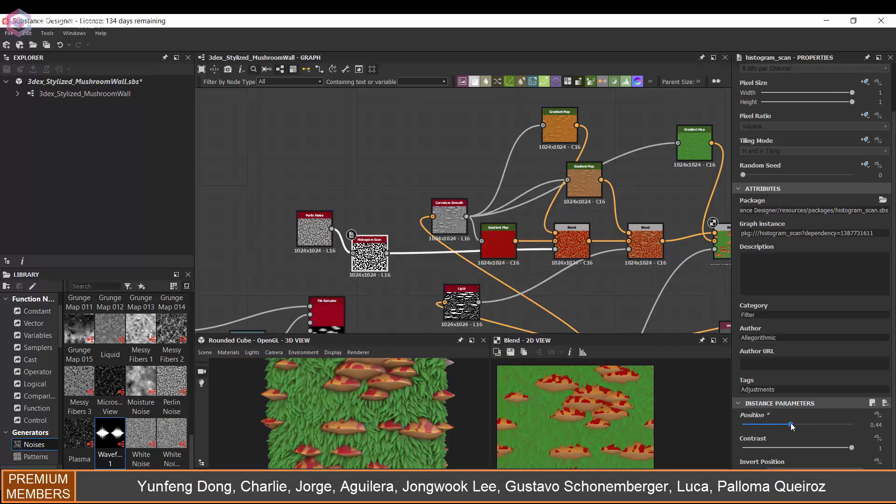
left_click_drag(791, 424, 791, 424)
scroll(420, 422, "down", 2)
scroll(384, 397, "up", 4)
scroll(380, 397, "down", 5)
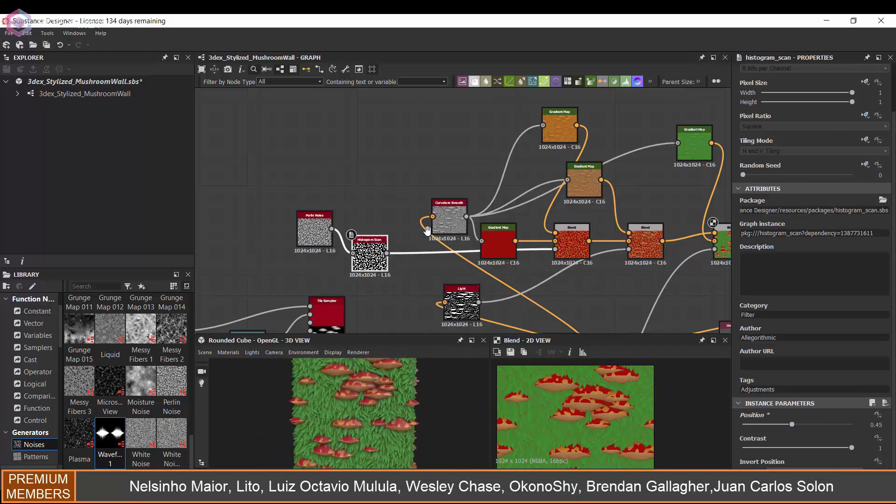
Add an Edge Detect node fed by the Histogram Scan and adjust its edge parameters for thin outlines.
scroll(343, 235, "up", 4)
key("space")
type("edge")
key("Return")
double_click(381, 242)
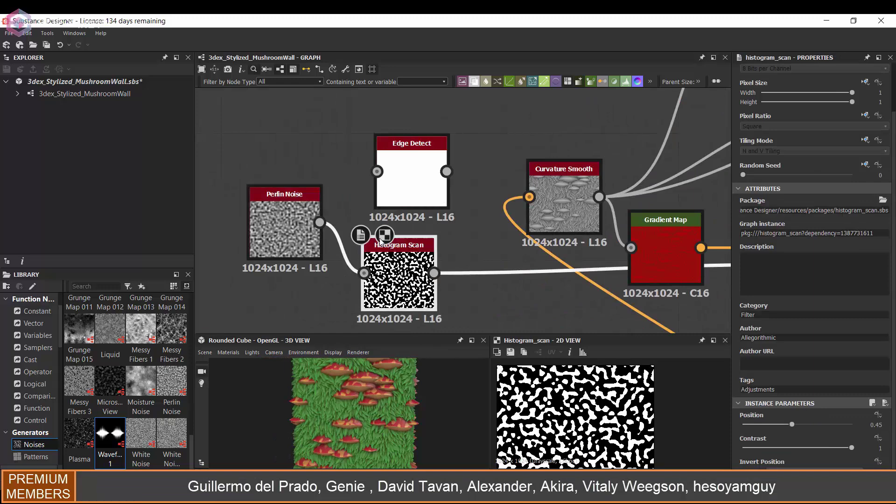
left_click_drag(434, 273, 414, 181)
double_click(414, 181)
scroll(826, 382, "down", 2)
left_click_drag(766, 410, 746, 390)
middle_click_drag(423, 175, 411, 204)
left_click_drag(412, 203, 386, 178)
left_click(447, 158)
key("space")
type("invert")
key("Return")
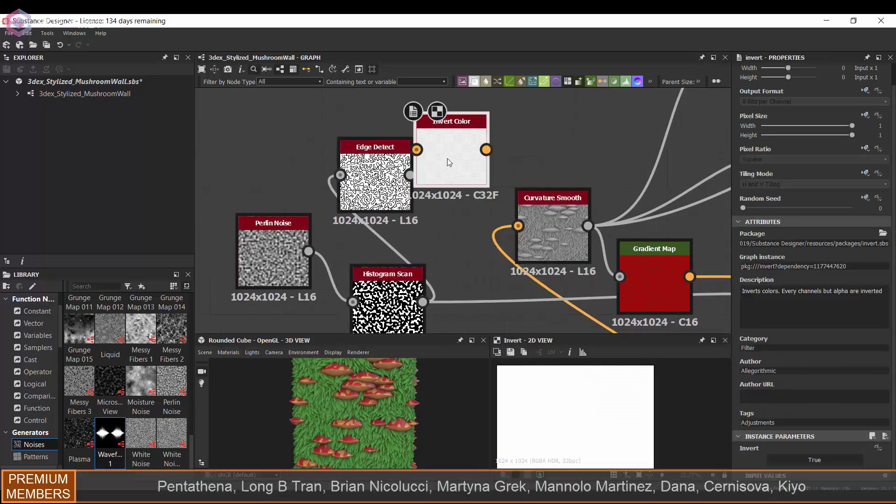
key("Delete")
Add an Invert Grayscale node after Edge Detect and place it beside that node.
double_click(391, 175)
key("space")
type("invert")
key("Return")
left_click_drag(502, 117, 481, 149)
scroll(537, 122, "down", 3)
middle_click_drag(536, 122, 492, 160)
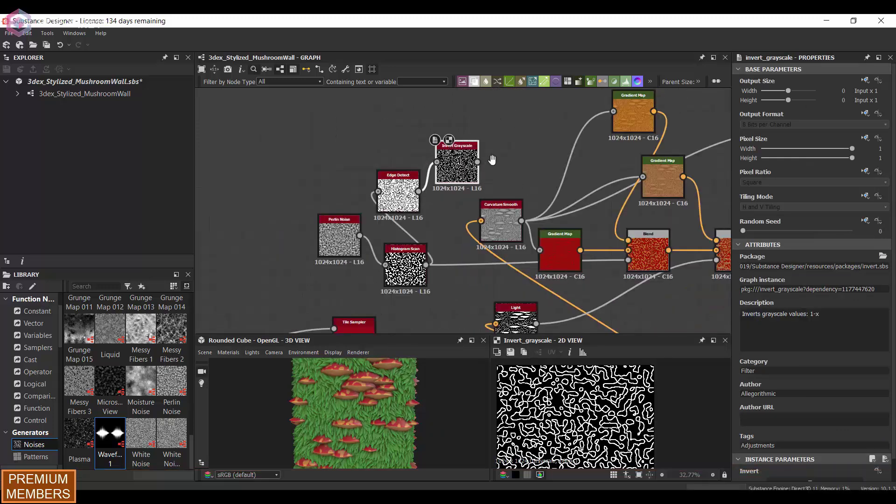
Make room in the colour chain and add an HSL node after the orange Gradient Map with lightness 0.68.
scroll(492, 160, "down", 5)
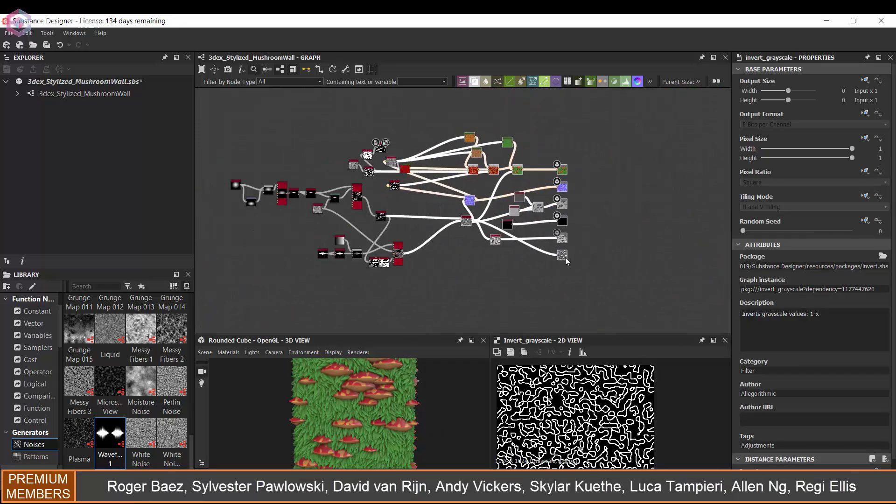
scroll(433, 220, "up", 5)
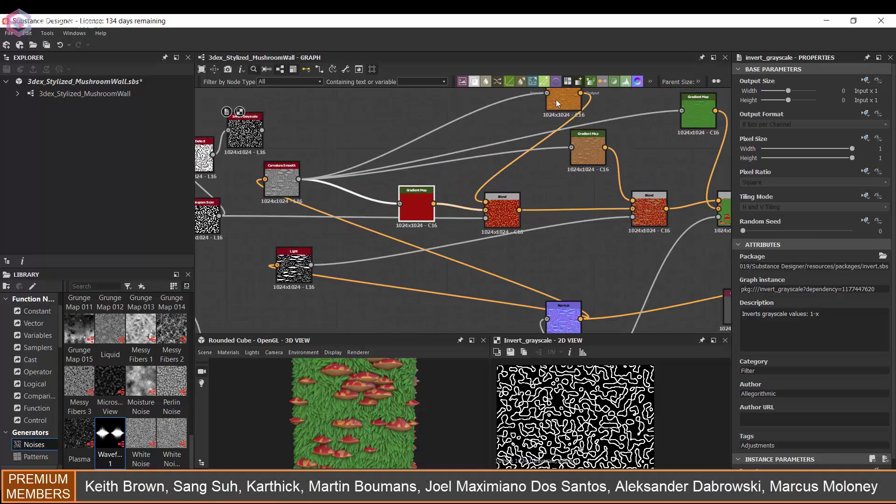
left_click_drag(556, 100, 429, 124)
key("space")
type("hsl")
key("Return")
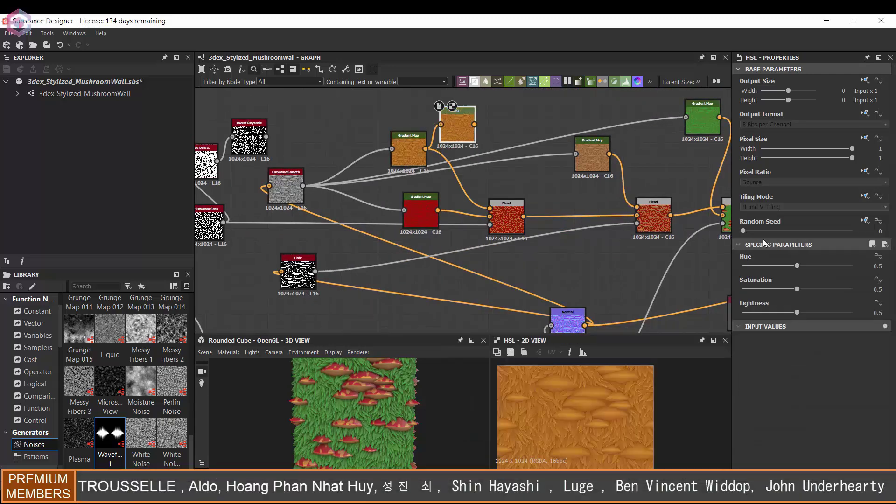
left_click_drag(797, 312, 816, 314)
Insert another Blend after the spots Blend, with the HSL node as foreground and Invert Grayscale as opacity.
left_click_drag(509, 221, 497, 208)
left_click(548, 208)
key("space")
type("bl")
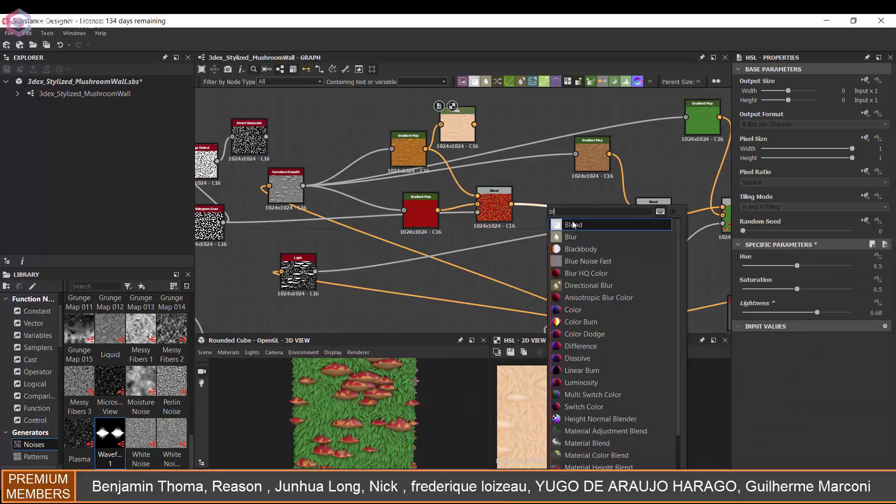
key("Return")
left_click_drag(475, 125, 557, 201)
left_click_drag(266, 137, 557, 218)
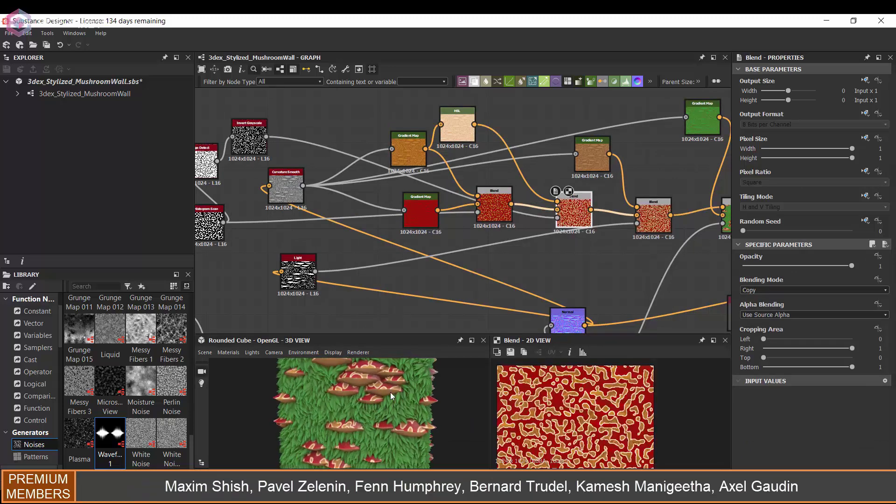
Preview the final colour Blend and set the HSL node's lightness to 0.54 and hue to 0.47.
middle_click_drag(575, 220, 480, 211)
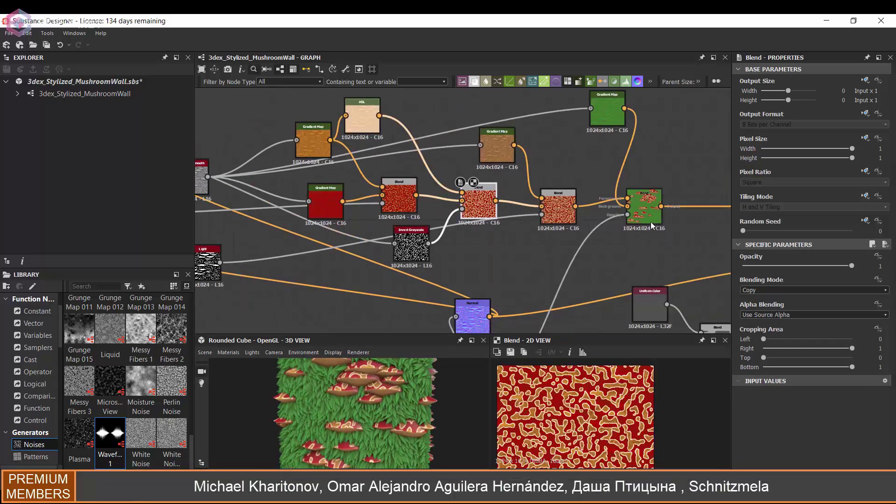
double_click(644, 207)
left_click(363, 119)
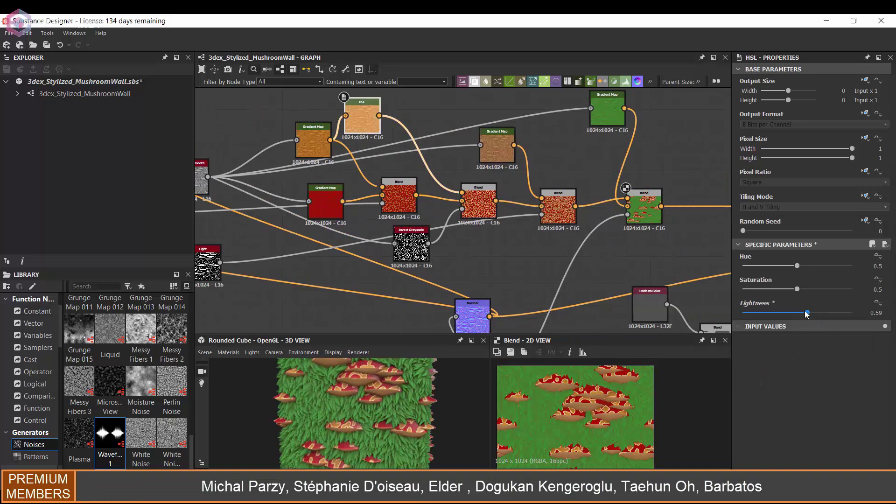
scroll(635, 390, "up", 3)
scroll(342, 390, "up", 2)
mouse_move(342, 390)
left_mouse_down()
mouse_move(402, 388)
mouse_move(354, 389)
left_mouse_up()
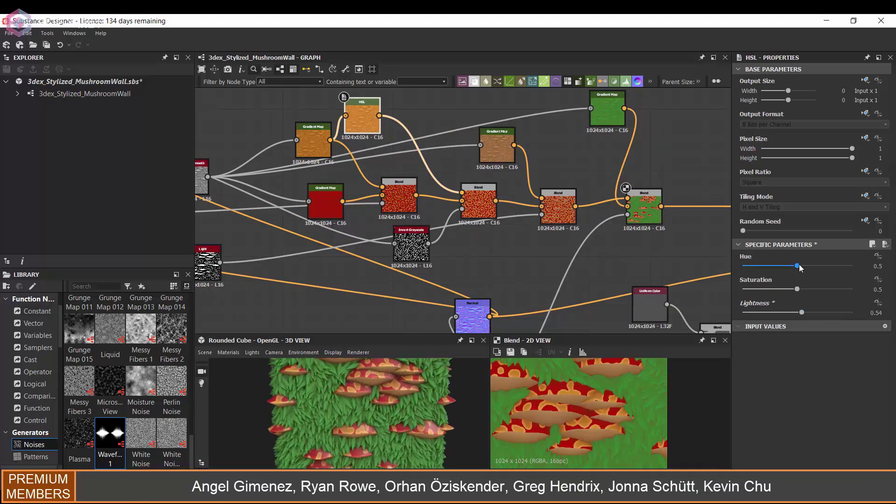
mouse_move(799, 265)
left_mouse_down()
mouse_move(784, 263)
mouse_move(794, 263)
left_mouse_up()
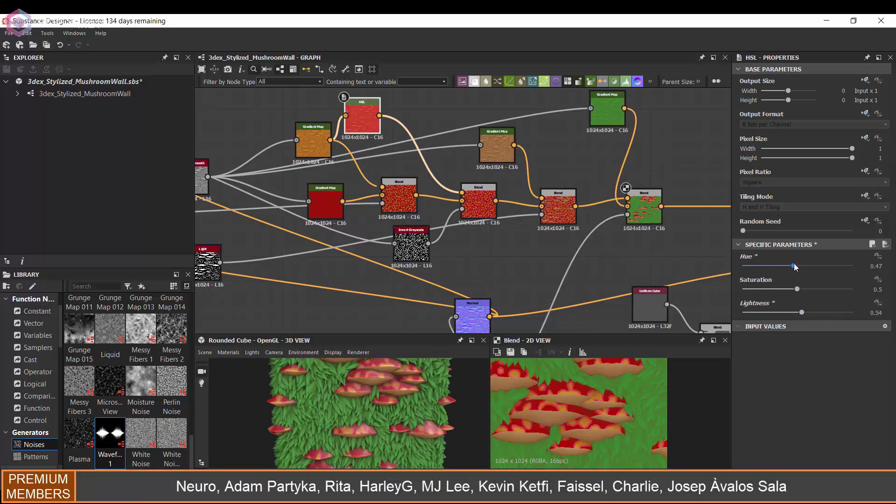
Set the HSL node's hue to 0.49 and lightness to 0.42, checking the cap colours on the 3D model.
scroll(365, 387, "down", 3)
left_click_drag(365, 387, 406, 386)
scroll(385, 389, "up", 4)
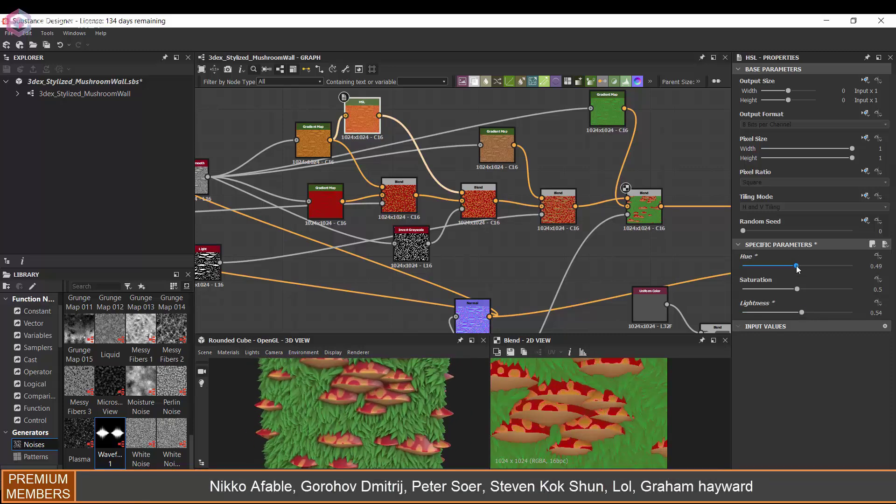
left_click_drag(799, 316, 789, 311)
left_click_drag(428, 413, 379, 389)
scroll(379, 388, "up", 1)
scroll(414, 183, "down", 2)
Add an Arc Pavement node above the cap-shape chain and set its pattern to Paraboloid with a pattern amount of 9.
middle_click_drag(414, 183, 528, 175)
middle_click_drag(361, 193, 726, 169)
scroll(150, 386, "down", 5)
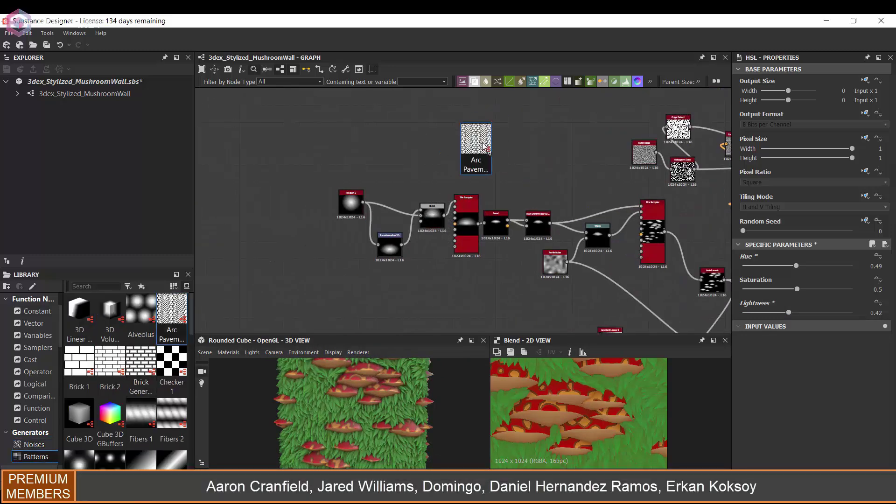
left_click_drag(485, 146, 483, 146)
scroll(786, 372, "down", 5)
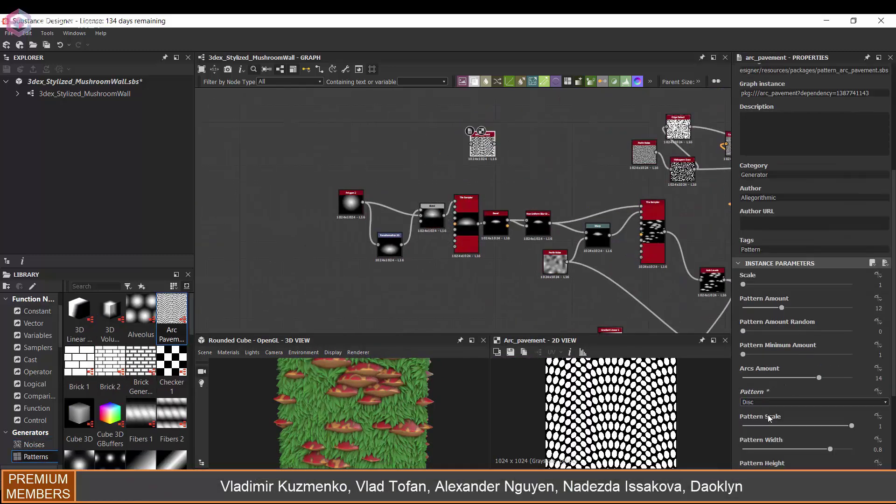
key("Down")
mouse_move(781, 308)
left_mouse_down()
mouse_move(825, 306)
mouse_move(772, 303)
left_mouse_up()
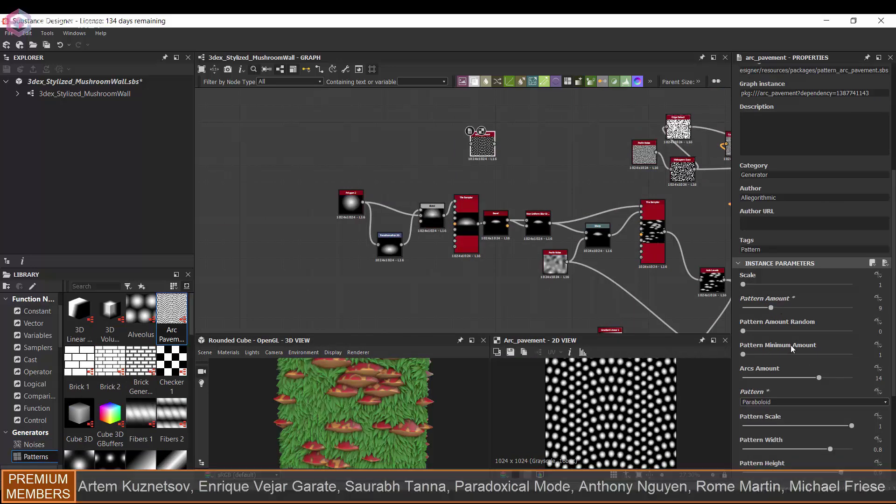
Set Arc Pavement's pattern width to 0.54, pattern height to 1 and arcs amount to 6, leaving no width randomness.
scroll(792, 348, "down", 2)
left_click_drag(829, 365, 802, 366)
left_click_drag(744, 411, 768, 411)
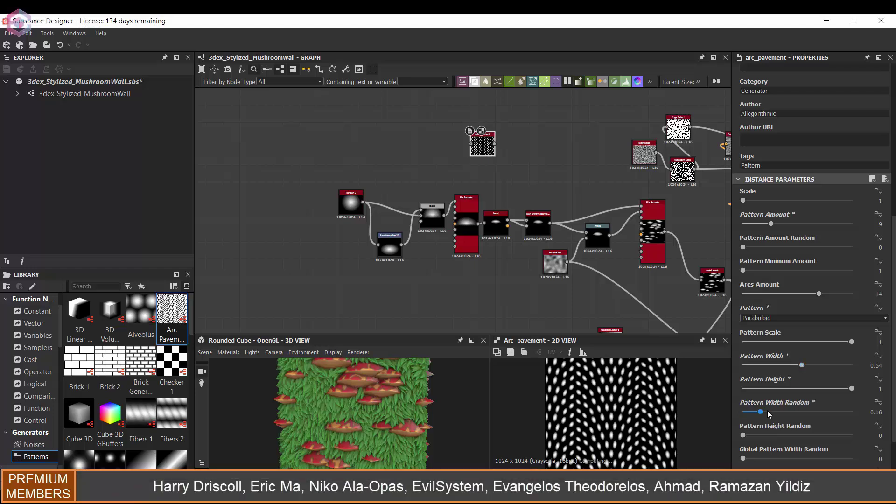
key("ctrl+z")
scroll(766, 398, "down", 2)
key("ctrl+z")
scroll(788, 402, "down", 1)
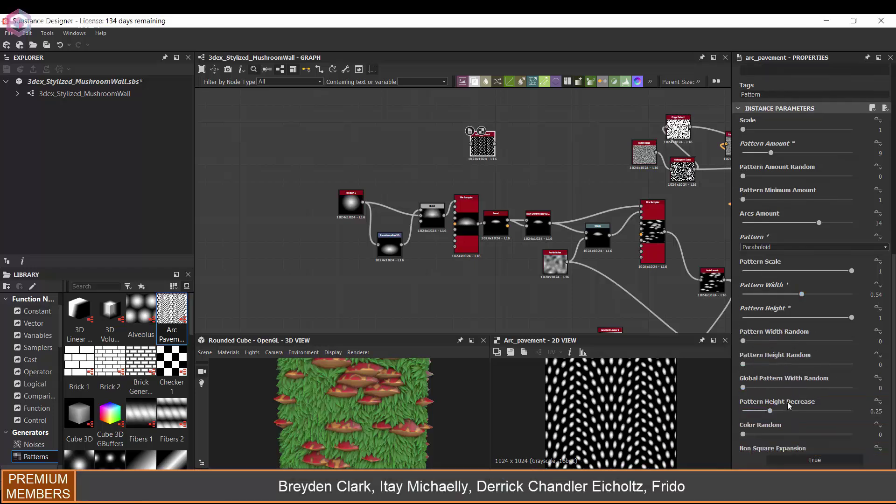
scroll(757, 432, "up", 3)
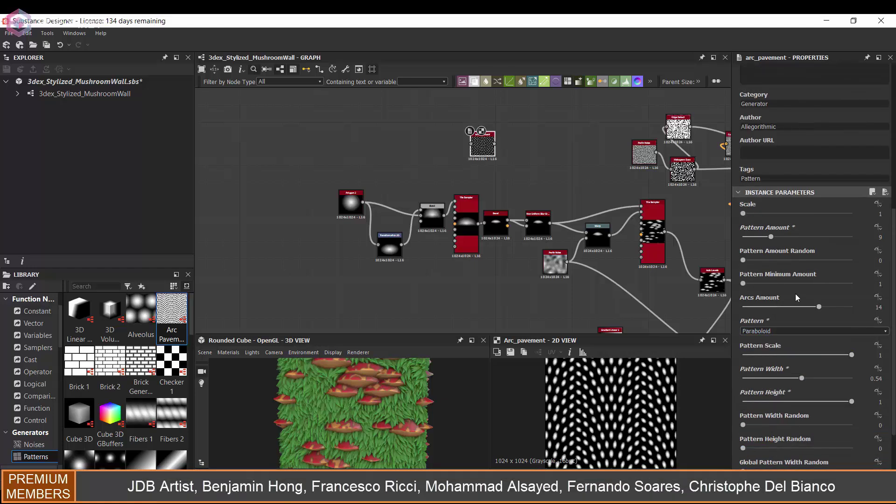
left_click_drag(819, 307, 775, 306)
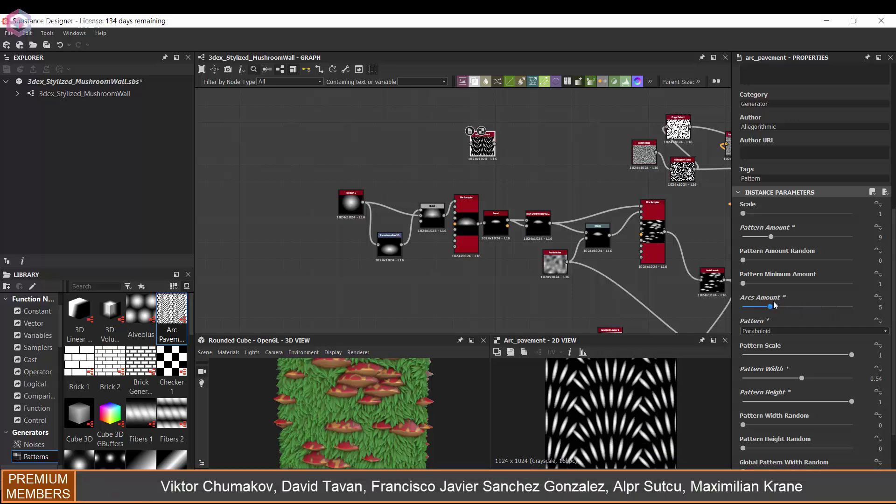
Add a Normal node beside Arc Pavement, above the cap-shape chain.
scroll(495, 175, "up", 1)
scroll(495, 175, "up", 1)
left_click_drag(454, 145, 600, 208)
middle_click_drag(600, 208, 508, 125)
key("space")
type("nor")
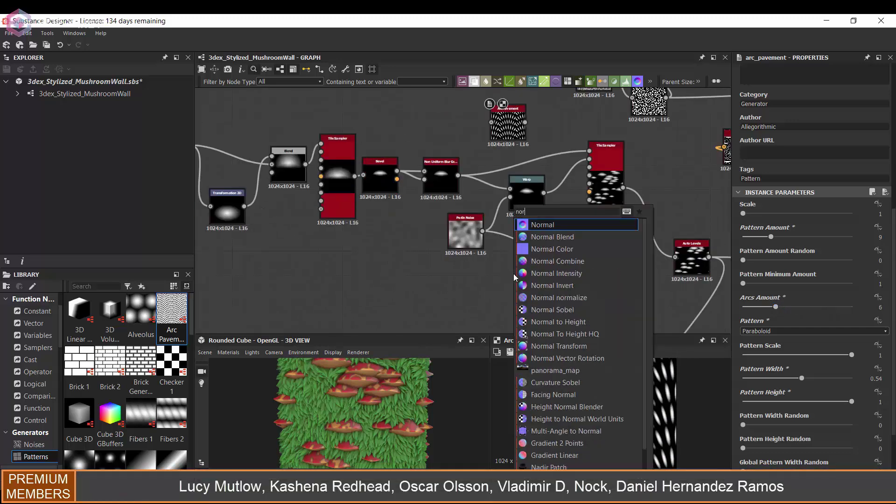
left_click(558, 224)
middle_click_drag(558, 224, 578, 271)
left_click_drag(527, 304, 478, 143)
middle_click_drag(523, 207, 494, 206)
scroll(494, 206, "up", 1)
left_click_drag(499, 159, 499, 118)
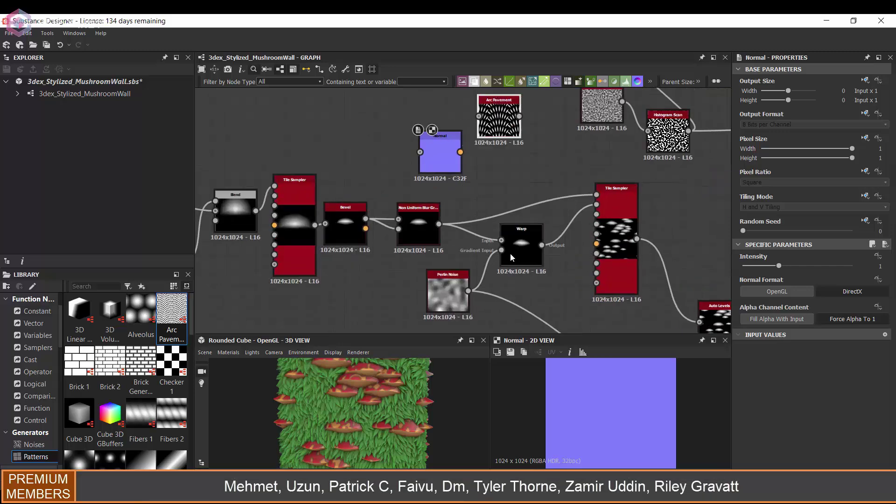
Make room between the Bevel and Non Uniform Blur Grayscale nodes and place Normal and Arc Pavement above the gap.
middle_click_drag(509, 251, 518, 211)
double_click(442, 203)
left_click_drag(442, 202, 477, 210)
double_click(542, 217)
left_click_drag(543, 216, 558, 221)
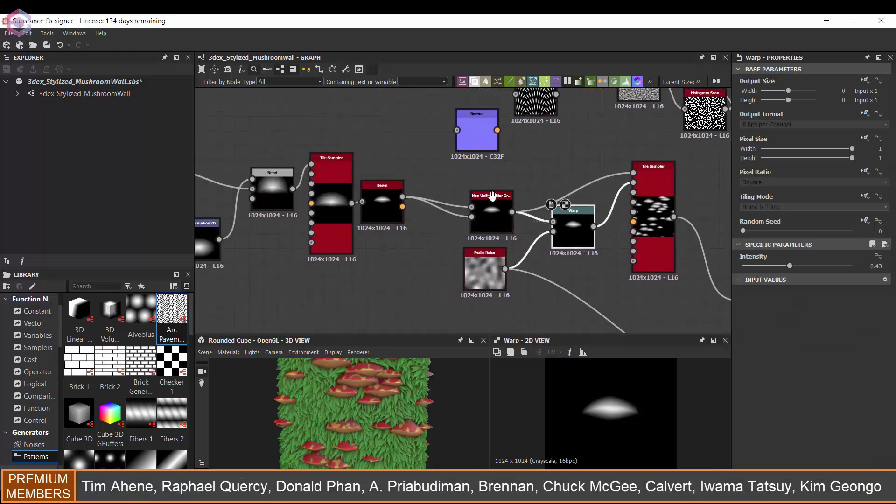
left_click_drag(493, 197, 507, 188)
scroll(411, 160, "down", 1)
middle_click_drag(409, 158, 498, 196)
scroll(497, 195, "down", 1)
left_click_drag(480, 227, 414, 227)
scroll(516, 180, "up", 2)
left_click_drag(559, 169, 442, 153)
left_click_drag(618, 137, 361, 104)
scroll(399, 164, "up", 1)
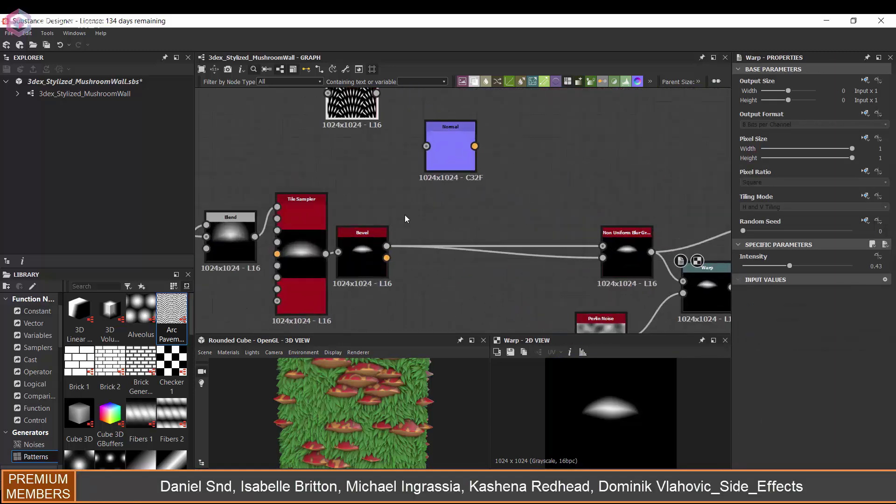
Connect the Bevel output to the Normal node and set the normal intensity to 5.
left_click_drag(387, 246, 426, 147)
double_click(449, 158)
left_click_drag(779, 265, 853, 265)
left_click(878, 267)
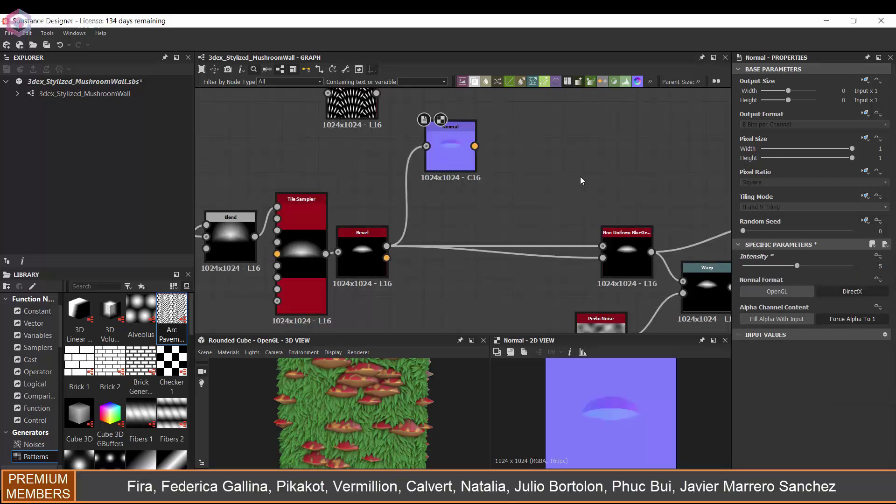
Duplicate the existing Light node near the cap-shape chain and remove the copy's inherited normal connection.
scroll(580, 178, "down", 4)
middle_click_drag(580, 177, 315, 170)
left_click(486, 189)
key("ctrl+d")
left_click_drag(488, 195, 363, 173)
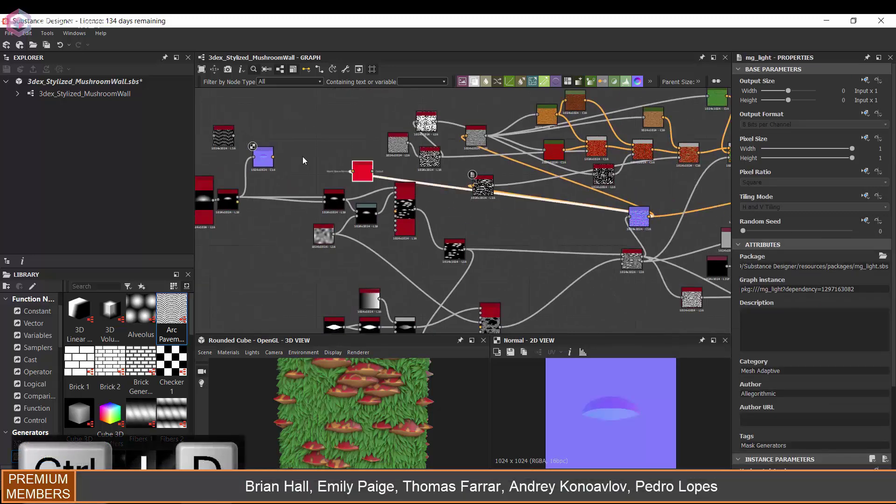
left_click(322, 167)
left_click_drag(302, 156, 306, 157)
key("Delete")
Connect the new Normal node to the duplicated Light node and preview the Light mask.
middle_click_drag(295, 156, 391, 181)
scroll(391, 181, "up", 5)
left_click_drag(340, 183, 411, 189)
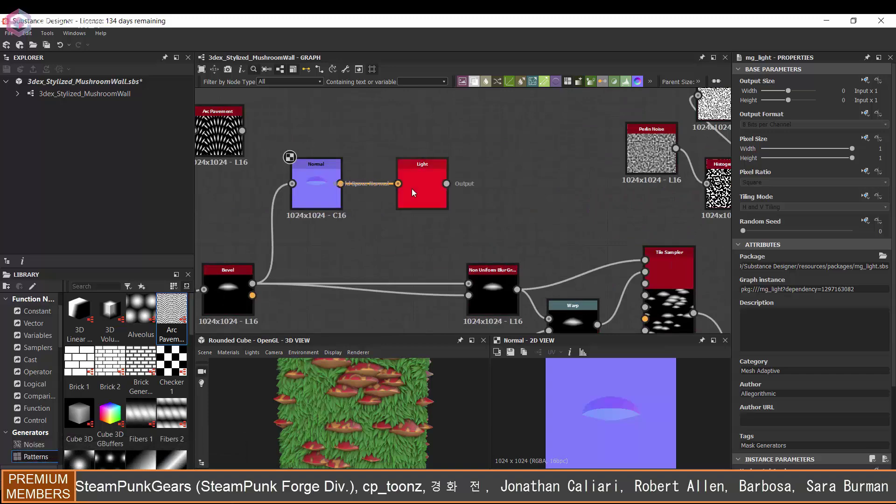
double_click(413, 189)
scroll(490, 199, "down", 1)
left_click_drag(477, 247, 505, 247)
middle_click_drag(370, 222, 413, 214)
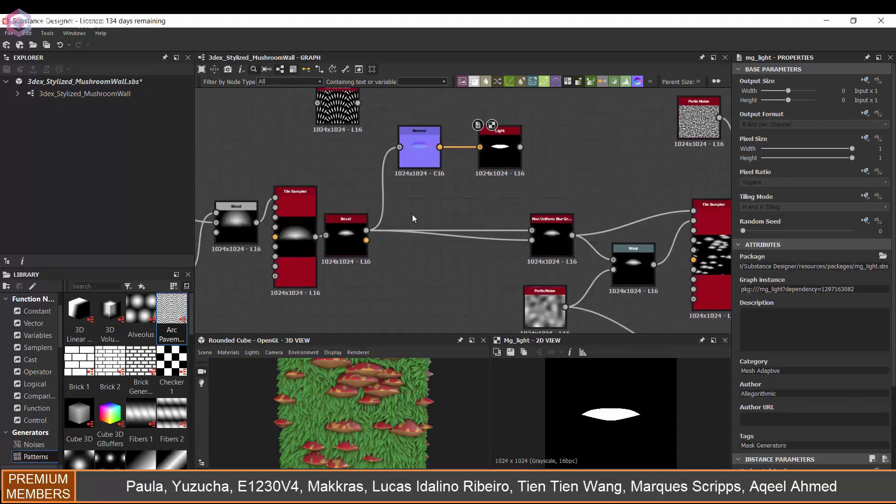
Add a Blend node with Arc Pavement as foreground over Bevel, using the Max (Lighten) blending mode.
key("space")
type("bl")
key("Return")
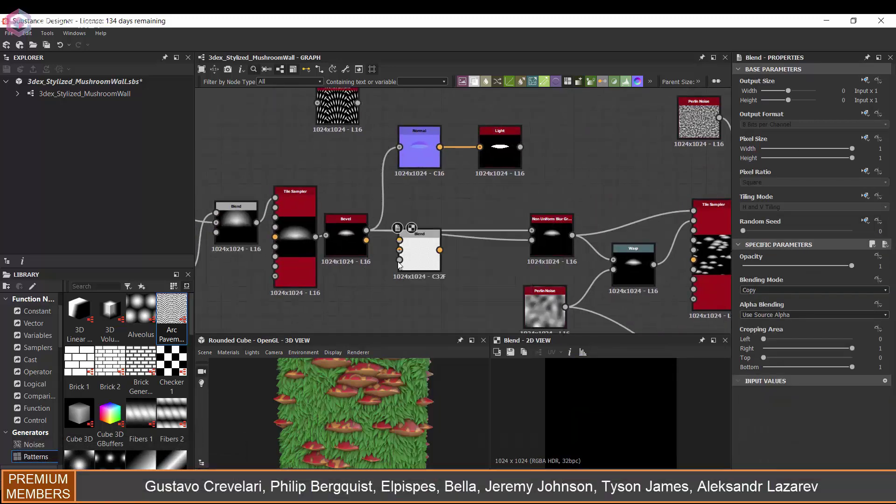
left_click_drag(428, 263, 475, 199)
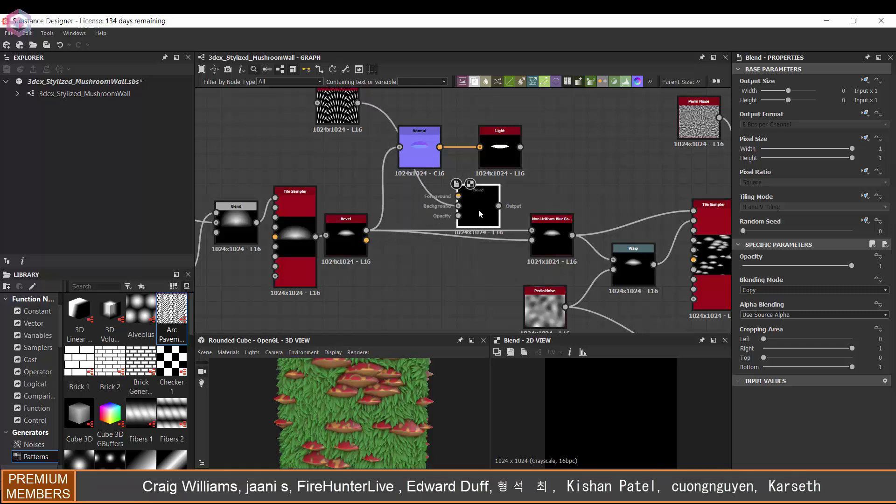
left_click(760, 336)
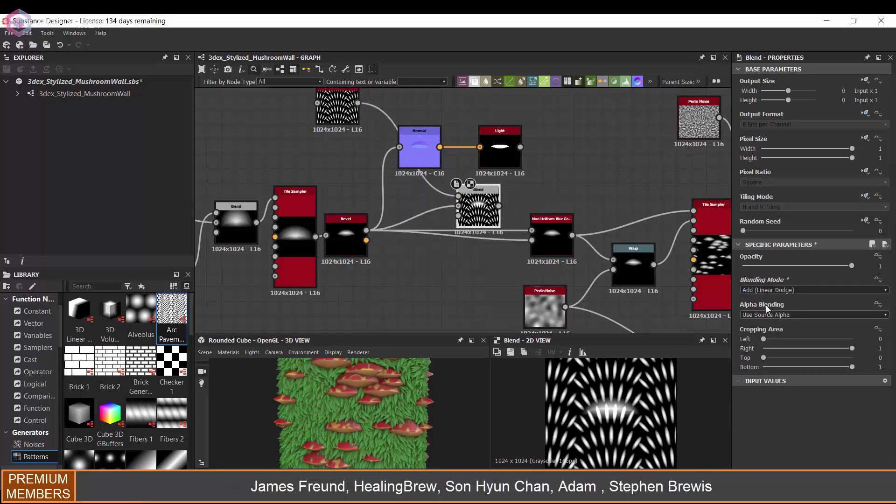
Use Light as the Blend's opacity, route the Blend into Non Uniform Blur Grayscale, and arrange the surrounding nodes neatly.
left_click_drag(520, 147, 531, 234)
scroll(500, 178, "up", 1)
middle_click_drag(499, 174, 553, 198)
left_click_drag(451, 147, 379, 162)
left_click_drag(547, 147, 450, 285)
scroll(409, 213, "down", 1)
middle_click_drag(410, 213, 441, 131)
left_click_drag(478, 204, 477, 262)
middle_click_drag(475, 206, 464, 297)
left_click_drag(401, 107, 448, 210)
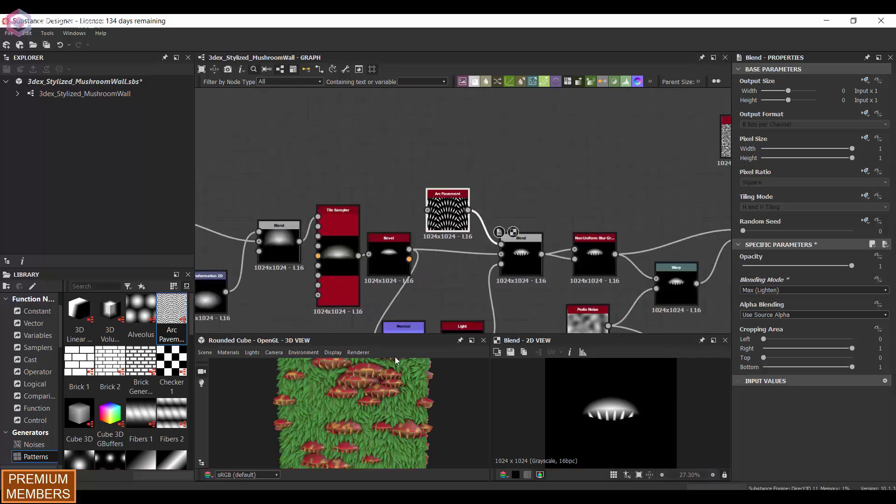
Set Arc Pavement's pattern width to 1 to thicken the gills under the mushroom caps.
scroll(544, 261, "up", 2)
scroll(380, 394, "up", 3)
middle_click_drag(524, 269, 504, 247)
scroll(430, 214, "up", 3)
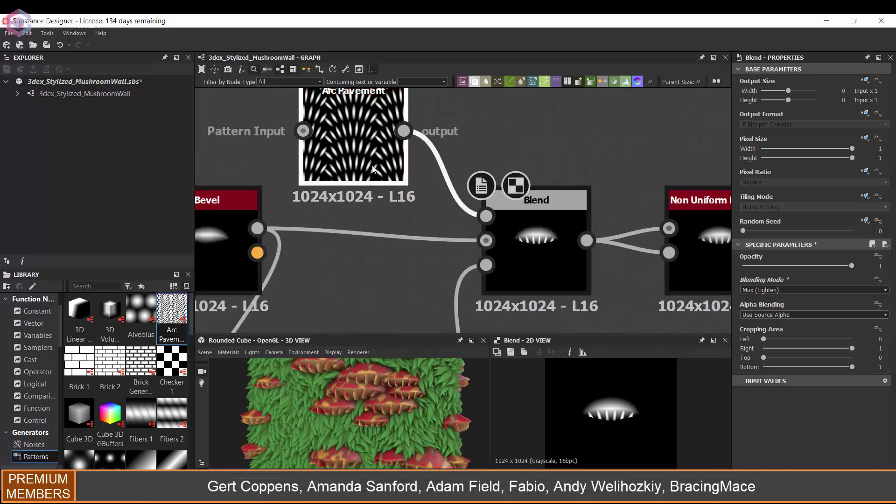
left_click(381, 147)
scroll(798, 340, "down", 7)
left_click_drag(845, 366, 854, 366)
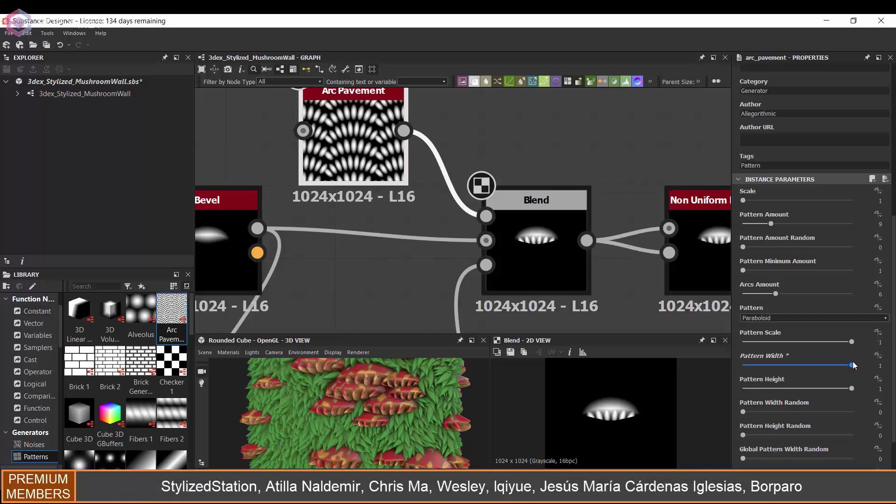
Examine the gill detail in the outputs of the Non Uniform Blur Grayscale, Blend and Tile Sampler nodes.
scroll(626, 388, "up", 4)
middle_click_drag(653, 275, 567, 251)
double_click(639, 249)
left_click(465, 216)
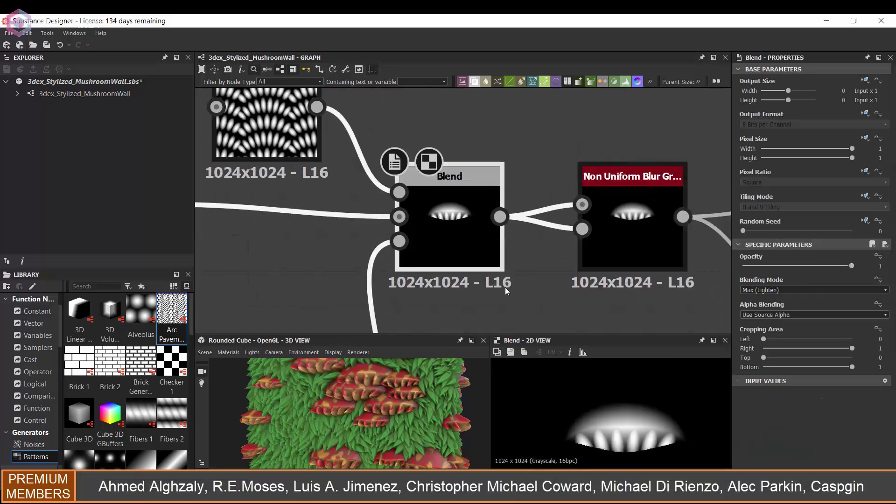
scroll(505, 287, "down", 4)
scroll(639, 228, "up", 4)
left_click(599, 230)
scroll(599, 230, "down", 4)
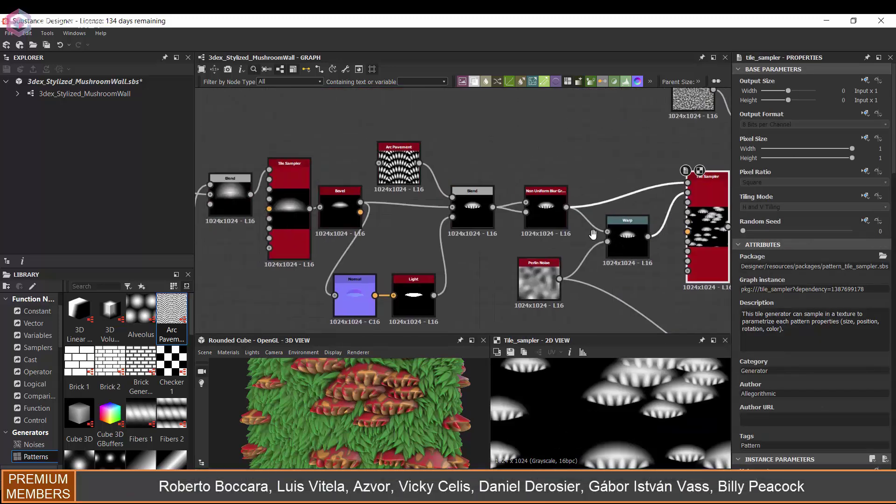
scroll(472, 220, "up", 4)
Set the gill Blend's opacity to 0.17 and its blending mode to Add (Linear Dodge).
left_click(472, 219)
scroll(468, 211, "up", 2)
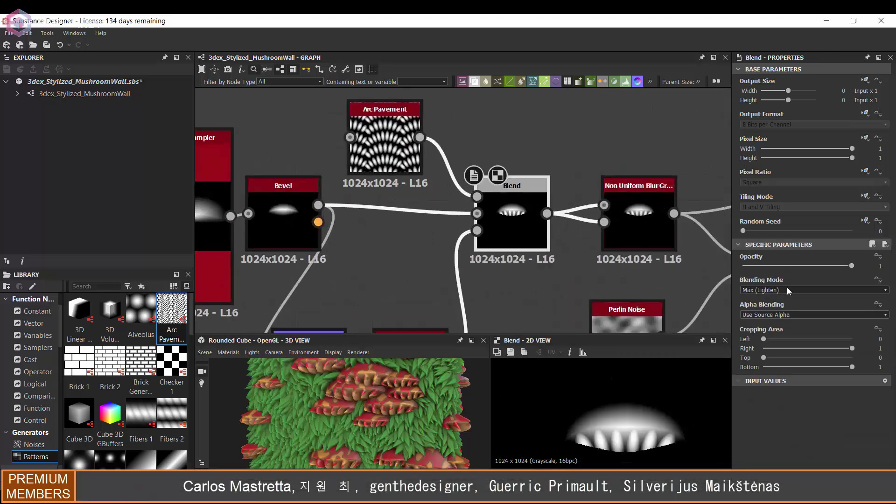
left_click_drag(777, 265, 756, 265)
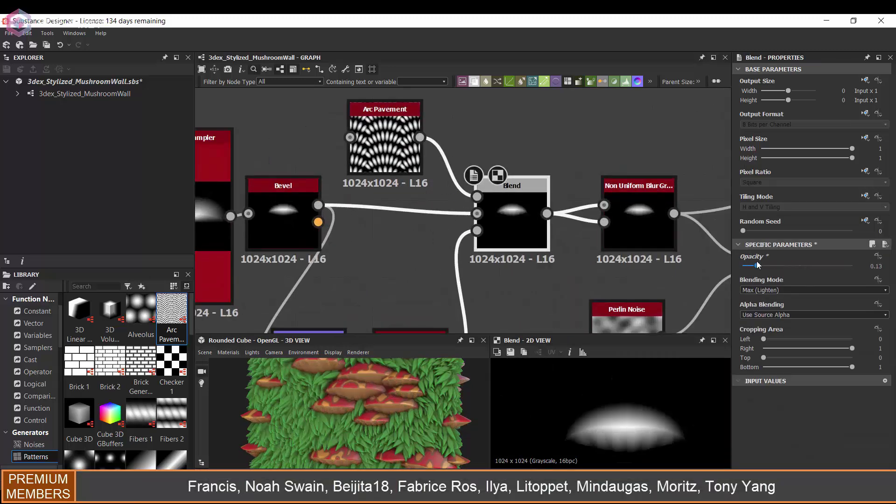
left_click(787, 290)
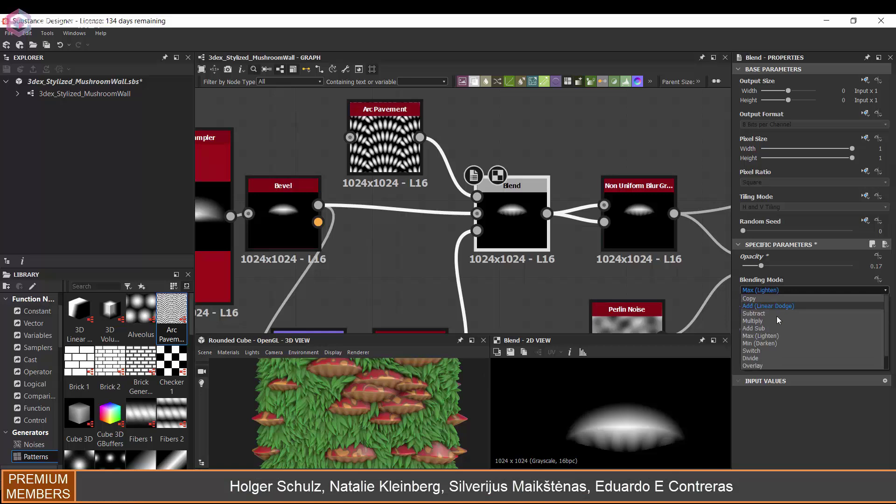
left_click(768, 307)
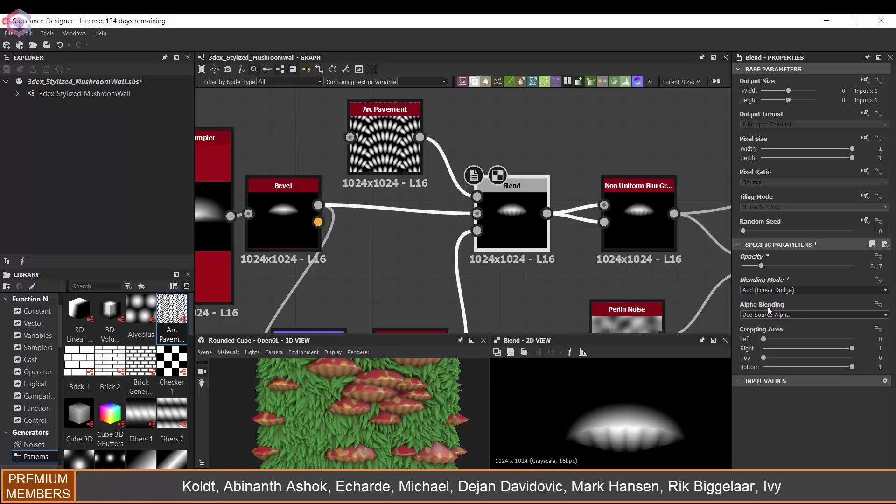
Try other blending modes on the gill Blend, going through the options as far as Soft Light.
key("Down")
key("Up")
key("Down")
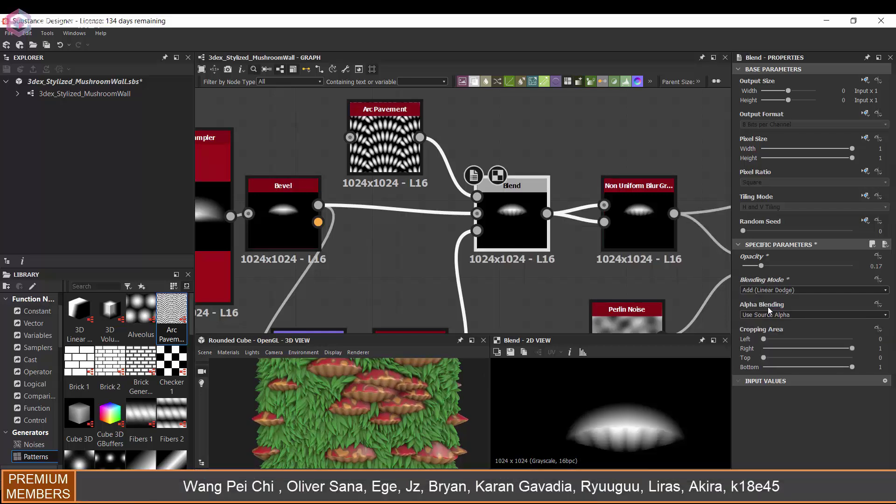
key("Down")
key("Down")
key("Down")
key("Down")
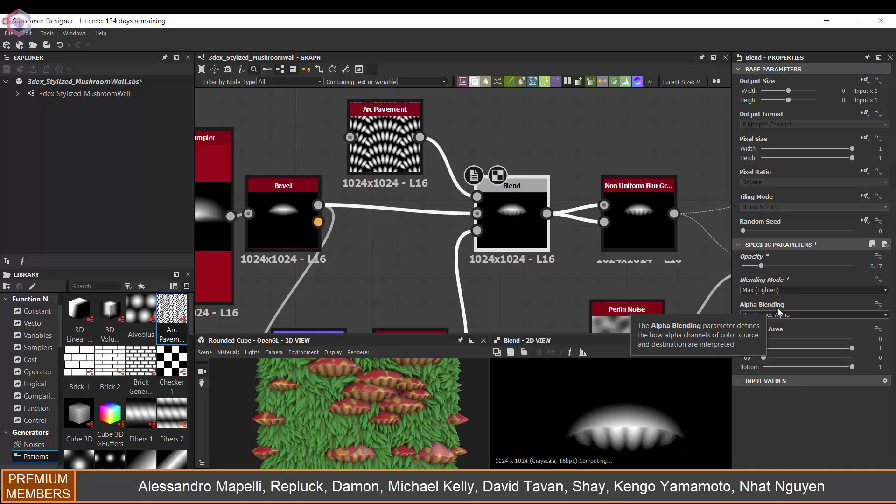
key("Down")
key("Down")
key("Down")
key("Down")
key("Down")
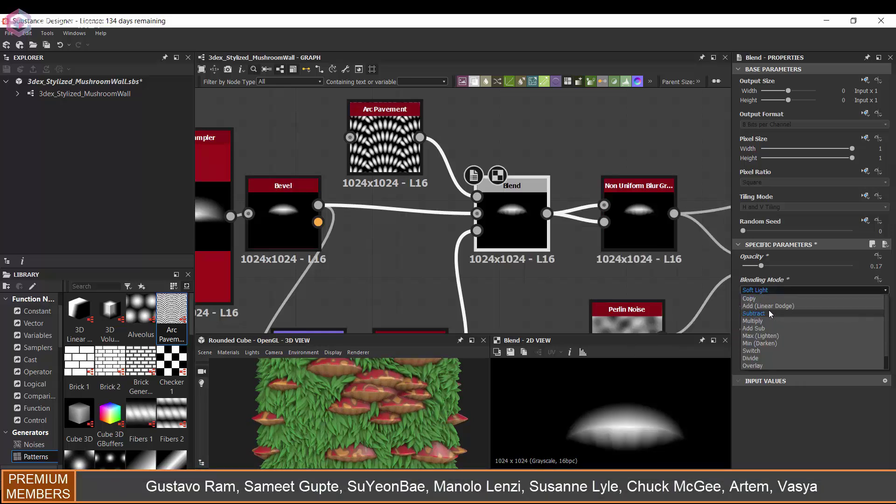
Return the gill Blend to Add (Linear Dodge), lower its opacity slightly, and check the caps on the 3D model.
left_click(769, 306)
mouse_move(771, 264)
left_mouse_down()
mouse_move(779, 265)
mouse_move(754, 264)
left_mouse_up()
scroll(380, 400, "down", 3)
scroll(391, 399, "up", 5)
scroll(409, 405, "down", 3)
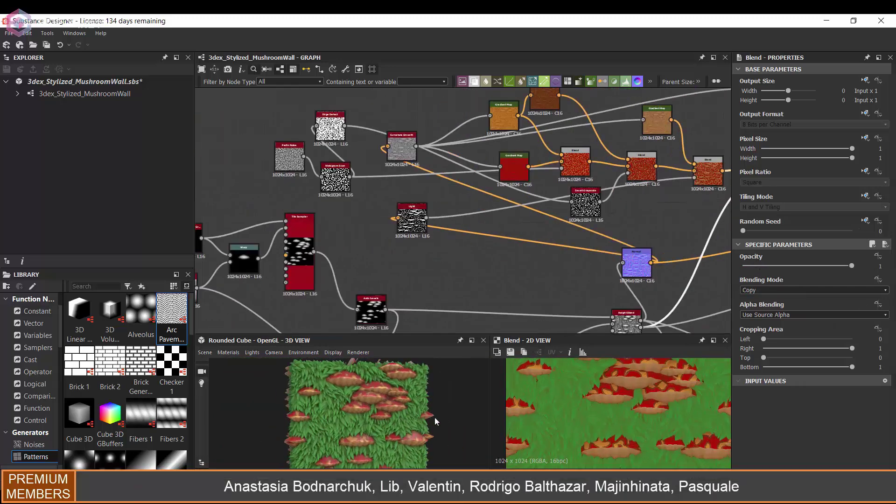
Brighten the light end key of the beige Gradient Map to RGB 254, 214, 154.
scroll(355, 413, "up", 3)
middle_click_drag(632, 101, 486, 172)
left_click_drag(513, 178, 501, 186)
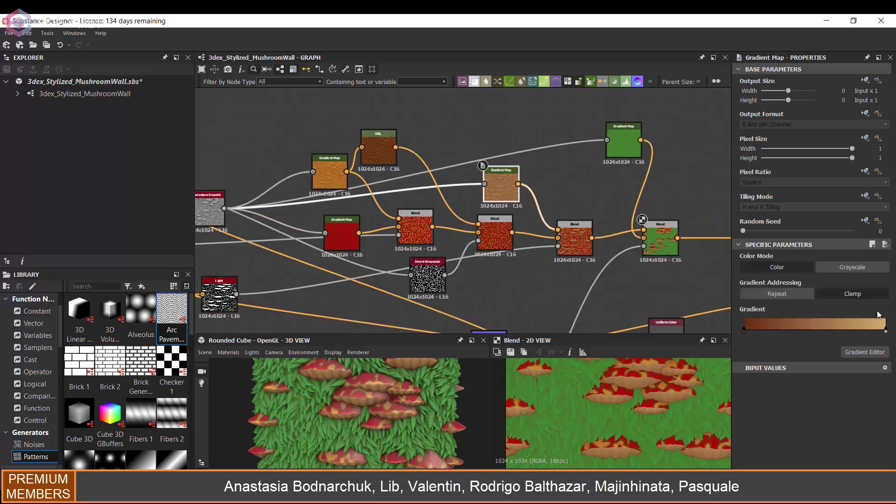
double_click(885, 330)
left_click_drag(564, 266, 567, 258)
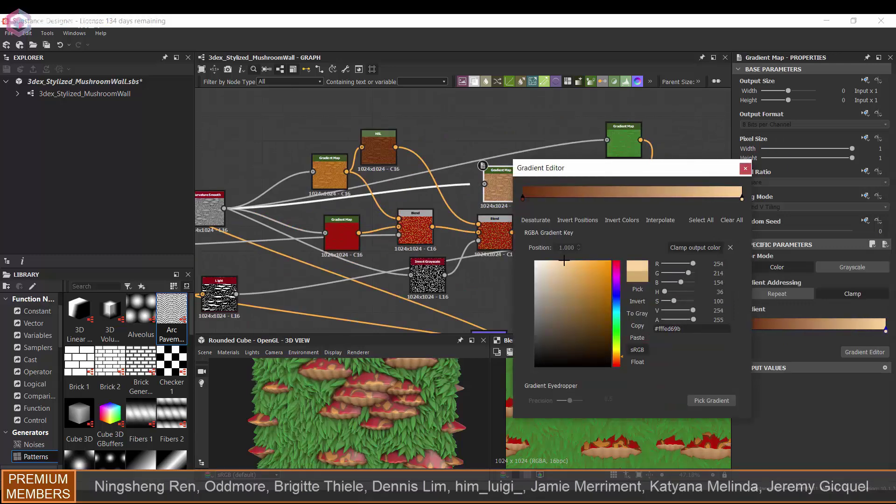
left_click(746, 168)
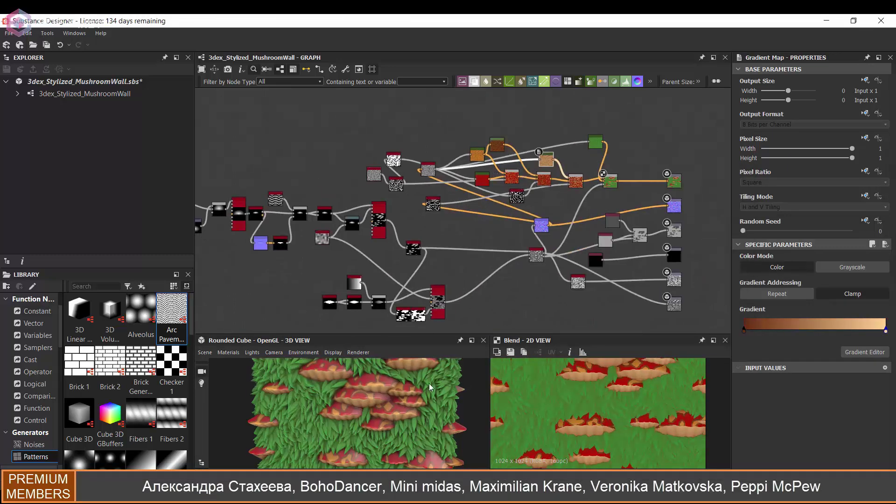
Lower the grass Tile Sampler's X Amount to 45 and Y Amount to 53.
scroll(386, 413, "down", 3)
scroll(409, 413, "up", 2)
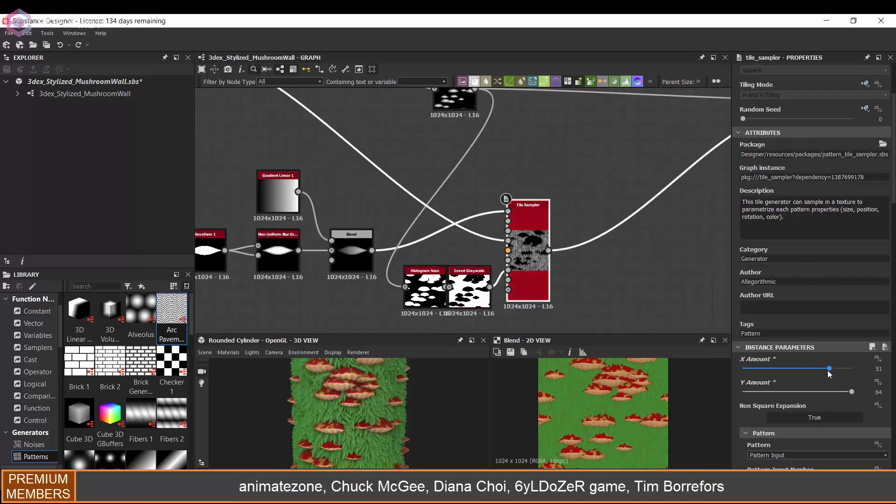
left_click_drag(827, 369, 819, 368)
left_click_drag(841, 392, 835, 391)
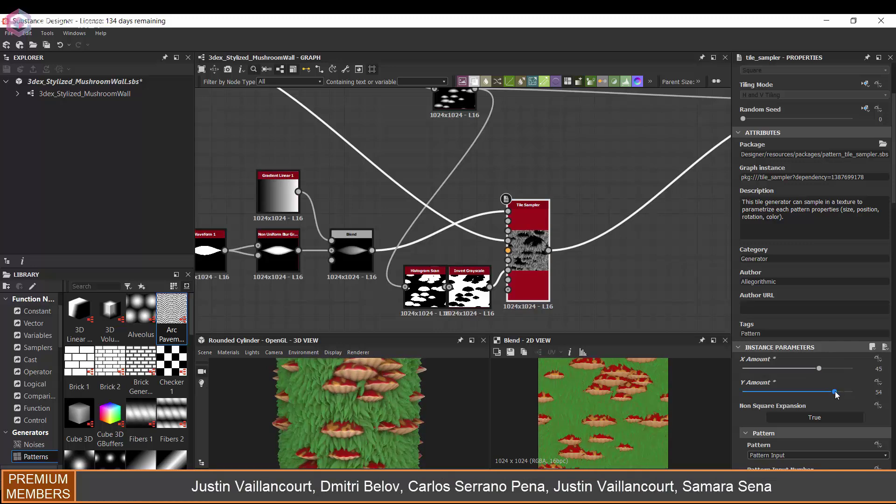
scroll(415, 425, "down", 2)
scroll(340, 400, "up", 2)
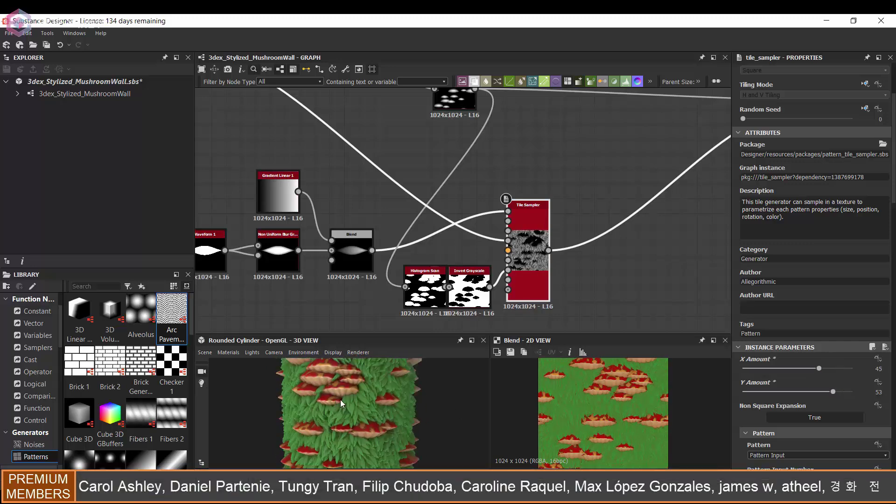
Add a Histogram Scan node fed by the grass Tile Sampler.
scroll(340, 399, "down", 3)
scroll(449, 190, "down", 5)
scroll(579, 161, "up", 4)
left_click(383, 294)
double_click(381, 294)
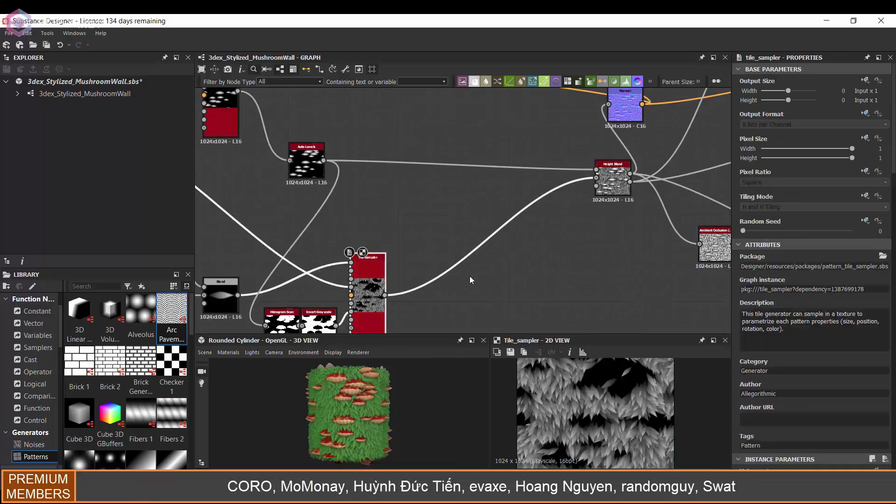
middle_click_drag(421, 242, 440, 228)
key("space")
type("his")
key("Down")
key("Return")
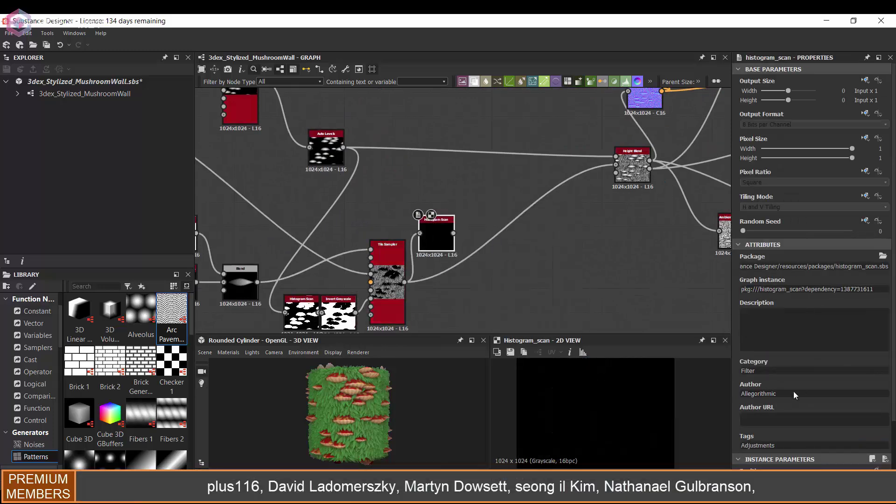
Set the new Histogram Scan's position to 0.31 and contrast to 0.13 to isolate the grass tips.
scroll(794, 395, "down", 2)
left_click(774, 411)
left_click_drag(746, 434, 757, 434)
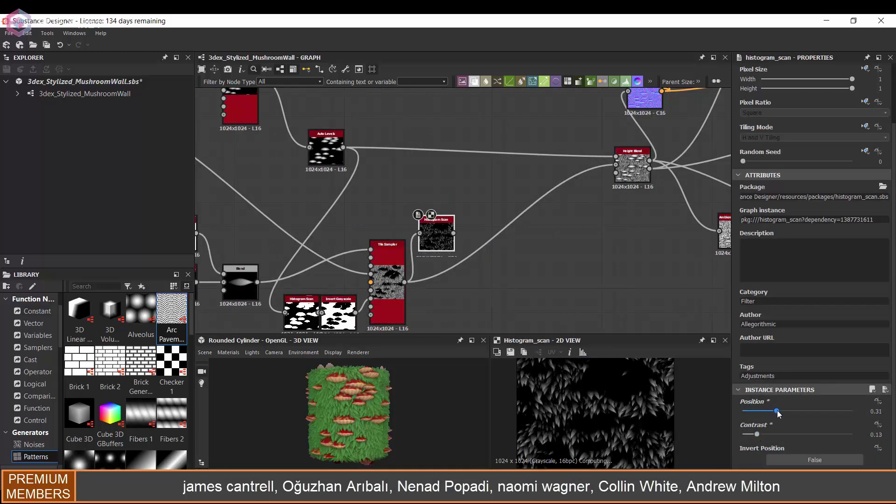
Make room beside the green Gradient Map and branch an HSL node from it with hue 0.55 and lightness 0.54.
key("f")
scroll(560, 210, "down", 4)
middle_click_drag(560, 210, 401, 292)
scroll(527, 157, "up", 3)
double_click(495, 126)
left_click_drag(495, 125, 466, 141)
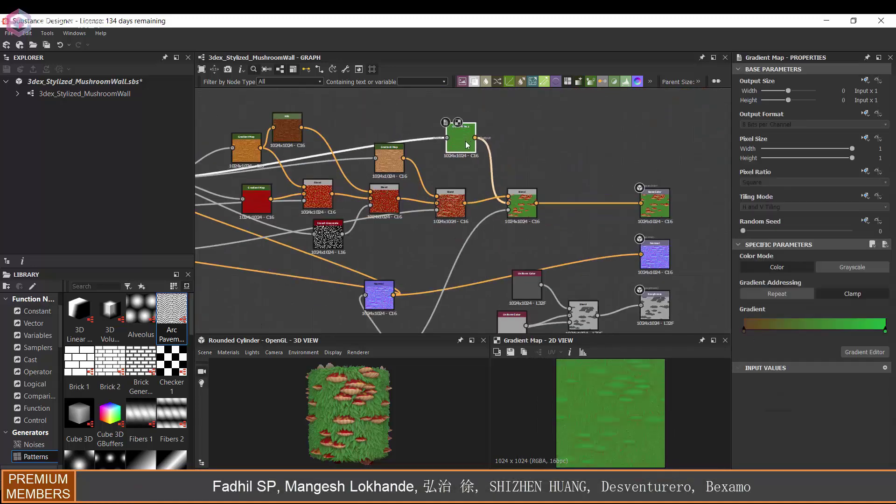
scroll(504, 140, "up", 2)
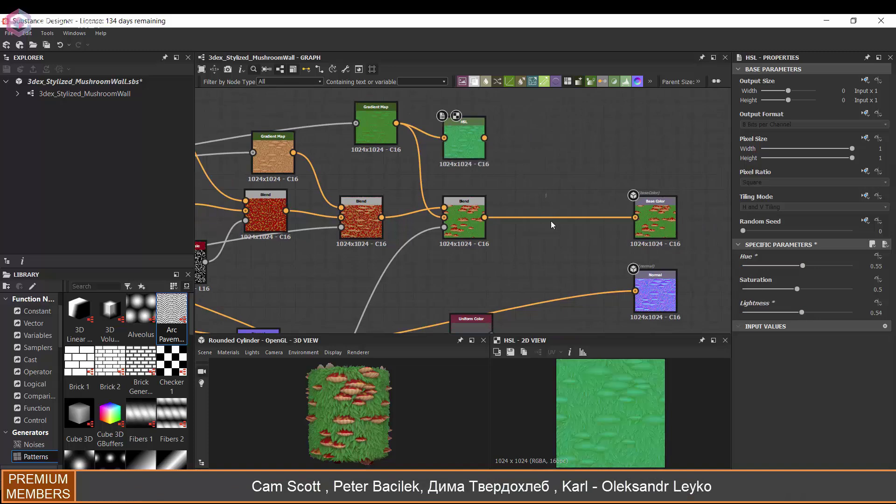
key("space")
type("b")
left_click(541, 225)
left_click_drag(486, 139, 540, 208)
scroll(536, 209, "down", 3)
middle_click_drag(460, 229, 458, 166)
scroll(513, 182, "up", 2)
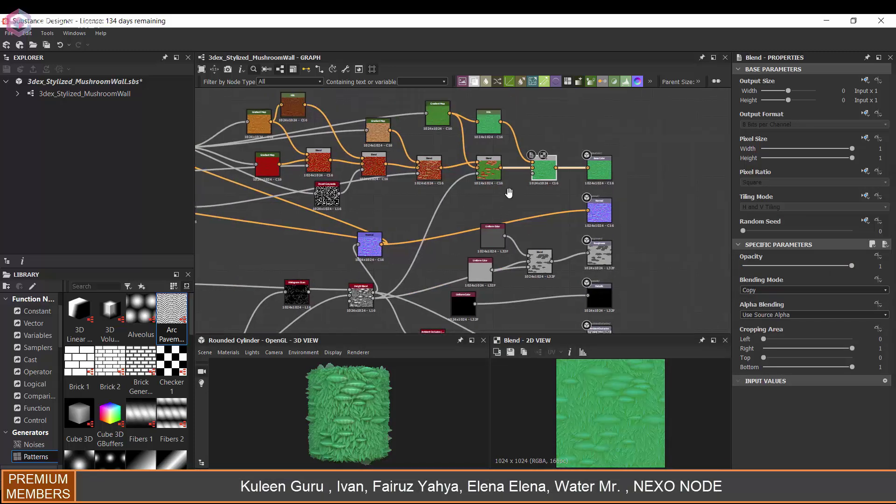
key("ctrl+z")
key("ctrl+z")
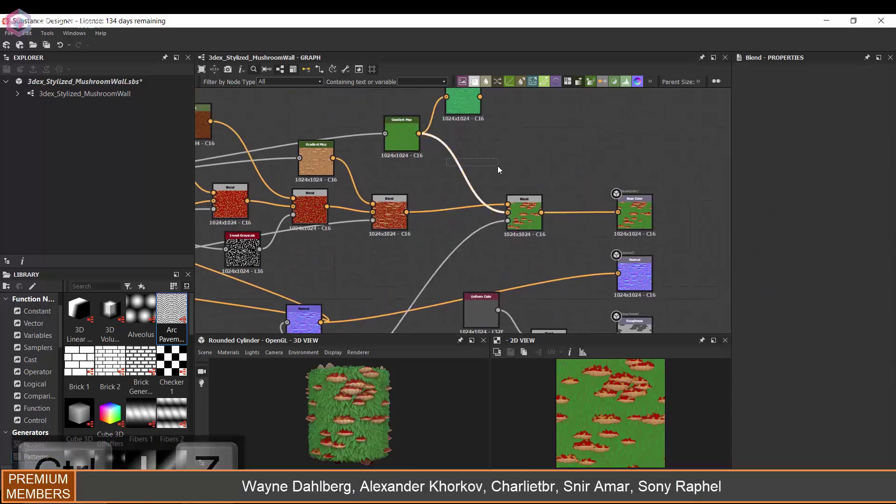
Insert a Blend between the green Gradient Map and the final colour Blend, with the HSL node as its foreground.
left_click_drag(446, 158, 497, 166)
key("space")
type("bl")
left_click(521, 185)
left_click_drag(480, 97, 454, 156)
Mask the green Blend with the grass Histogram Scan, place the scan nearby, and preview the Base Color output.
scroll(454, 161, "down", 4)
middle_click_drag(369, 284, 393, 283)
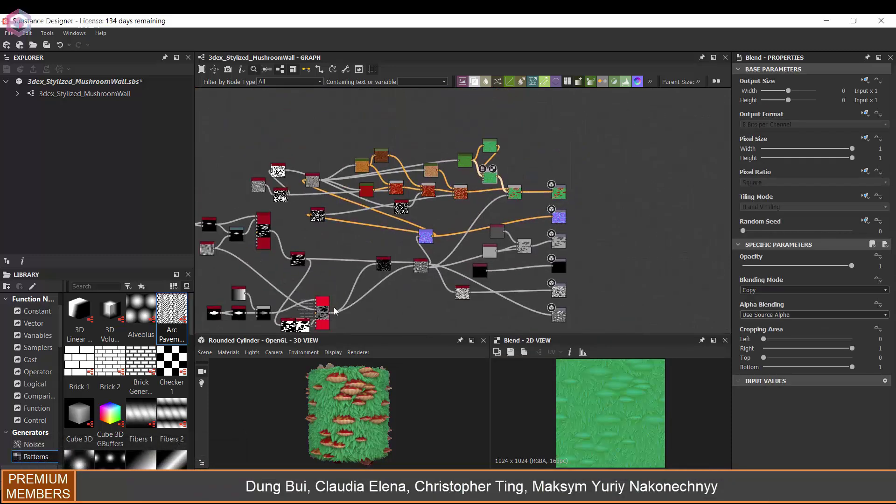
left_click_drag(482, 208, 484, 181)
scroll(485, 192, "up", 4)
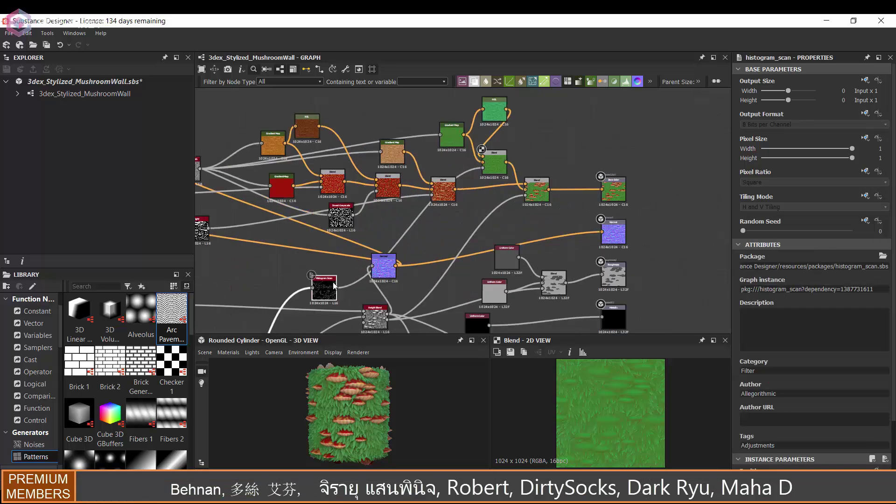
double_click(657, 191)
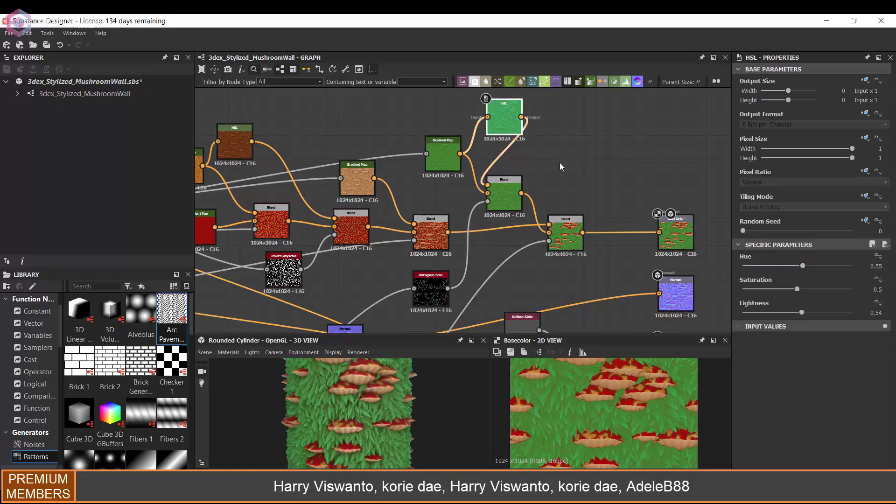
Set the grass tip HSL to hue 0.09, saturation 0.54 and lightness 0.62, and check the 3D model.
left_click_drag(797, 266, 809, 267)
left_click_drag(812, 314, 810, 313)
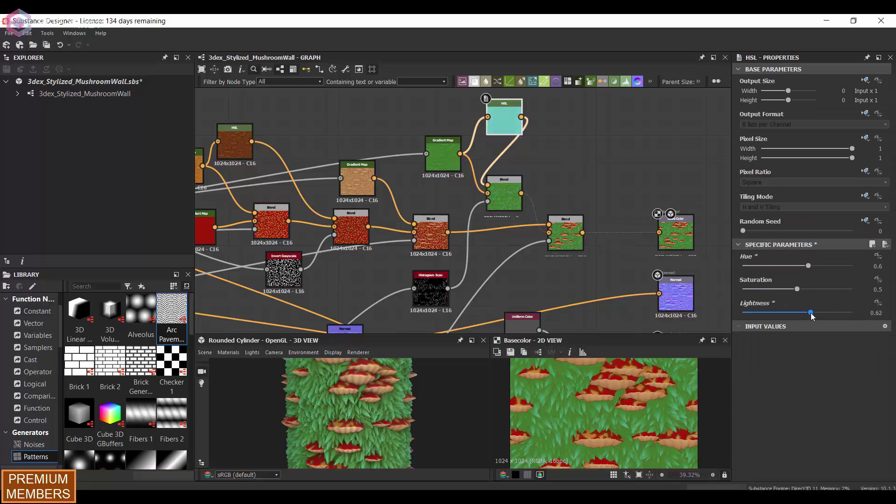
left_click_drag(809, 266, 756, 264)
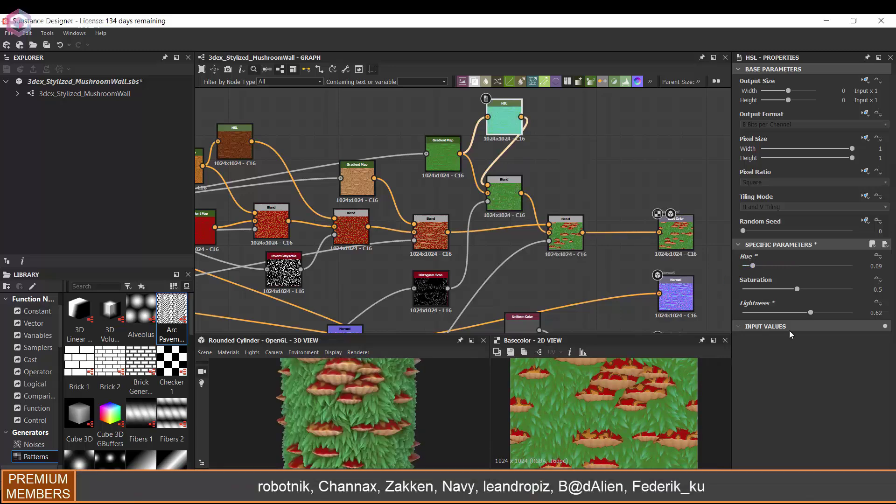
left_click_drag(803, 288, 801, 289)
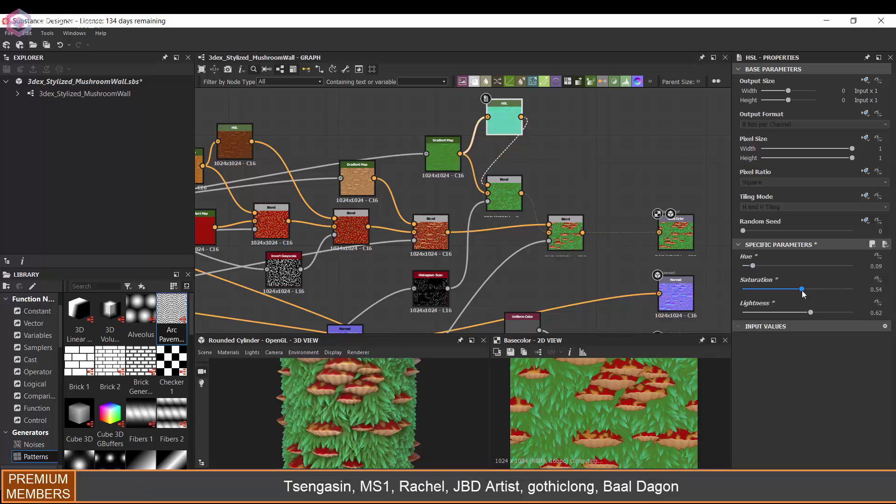
scroll(603, 404, "down", 2)
scroll(406, 422, "down", 5)
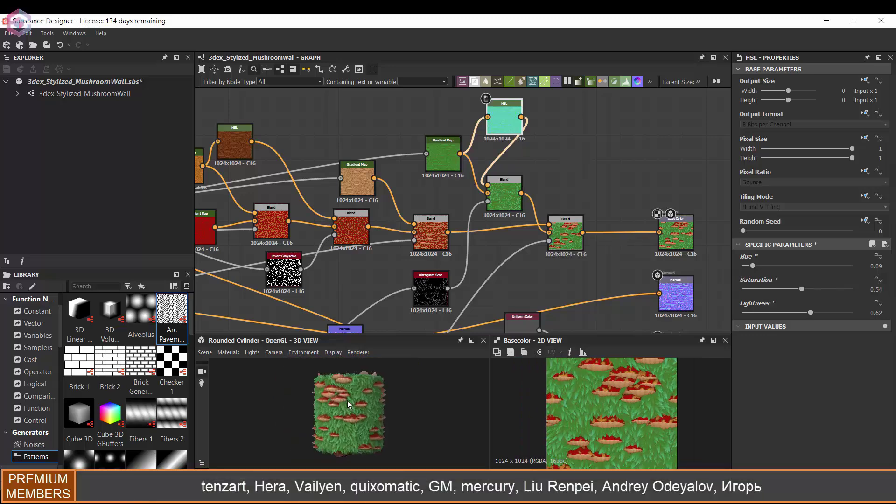
left_click_drag(356, 409, 374, 403)
Set the Ambient Occlusion (HBAO) node's Height Depth to 0.13 and inspect the shading on the model.
scroll(480, 196, "down", 4)
middle_click_drag(535, 319, 535, 211)
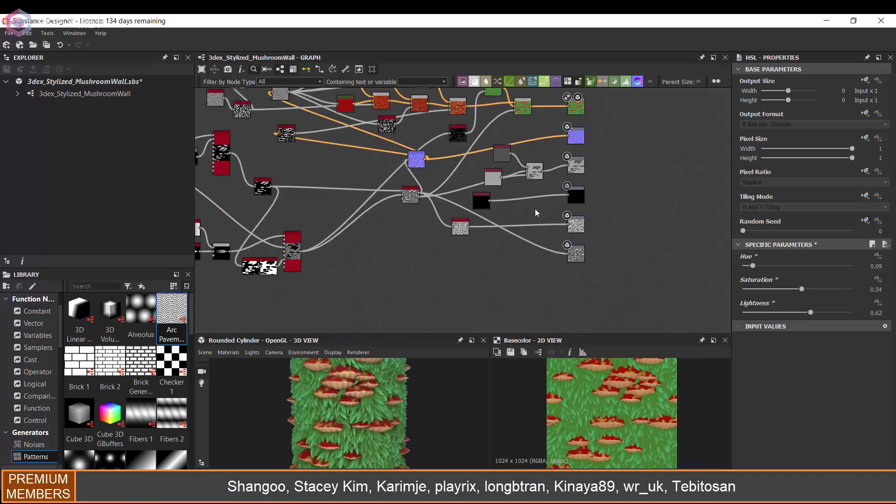
scroll(536, 212, "up", 3)
double_click(561, 242)
scroll(793, 413, "down", 3)
left_click_drag(752, 397, 758, 396)
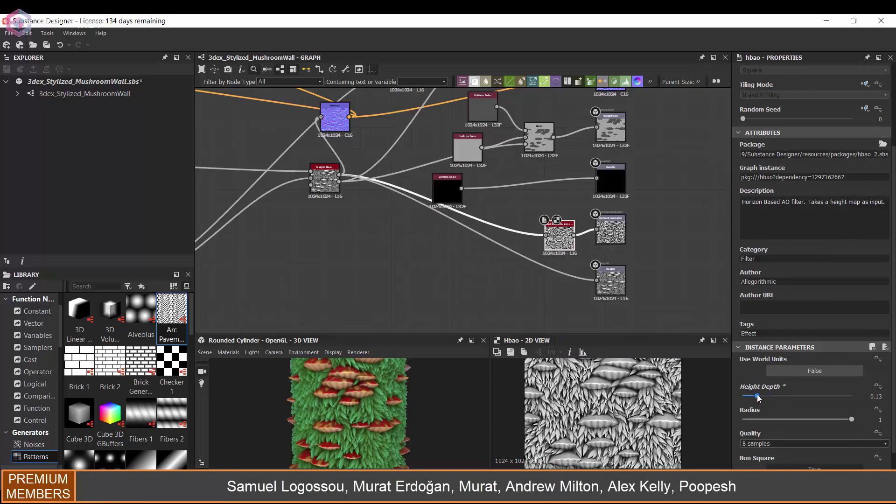
left_click_drag(453, 390, 464, 388)
scroll(462, 382, "up", 1)
Tidy the Uniform Color nodes around the roughness and metallic outputs and preview the roughness Blend.
scroll(457, 182, "down", 4)
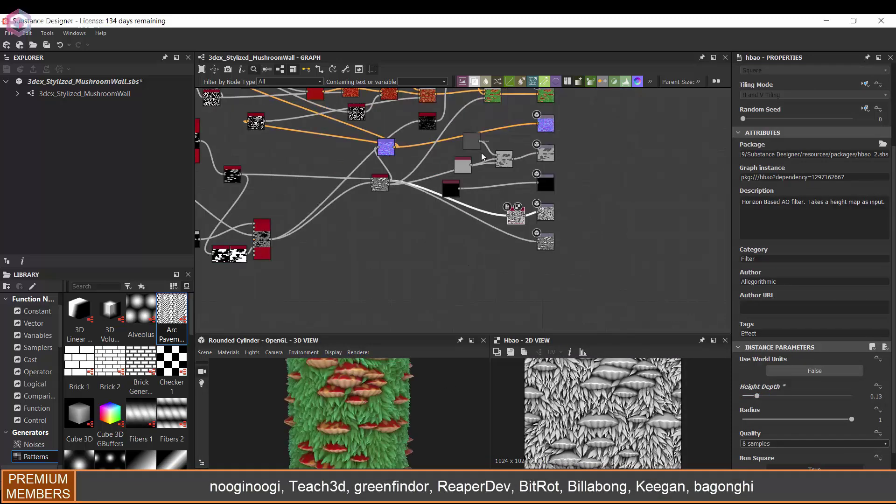
middle_click_drag(482, 152, 501, 262)
scroll(501, 259, "up", 3)
double_click(519, 191)
middle_click_drag(542, 215, 526, 159)
left_click_drag(446, 275, 545, 280)
scroll(515, 220, "up", 2)
left_click_drag(446, 257, 447, 279)
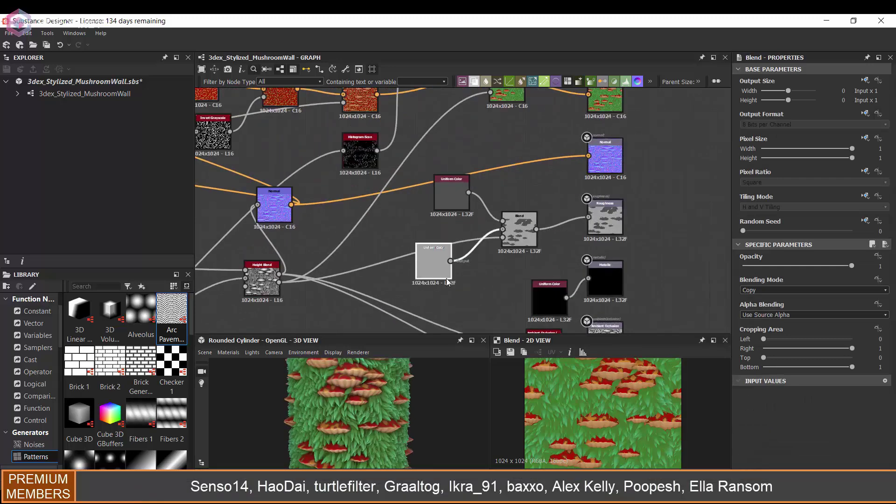
double_click(518, 242)
left_click_drag(519, 241, 519, 255)
Add a Levels node fed by the Curvature Smooth output.
middle_click_drag(281, 157, 500, 207)
scroll(500, 207, "down", 1)
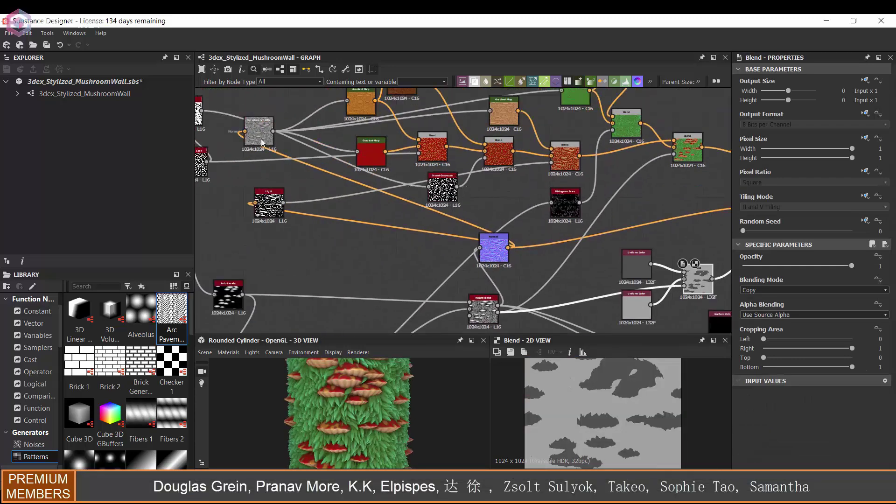
double_click(262, 143)
scroll(646, 382, "up", 3)
middle_click_drag(347, 218, 363, 216)
key("space")
type("l")
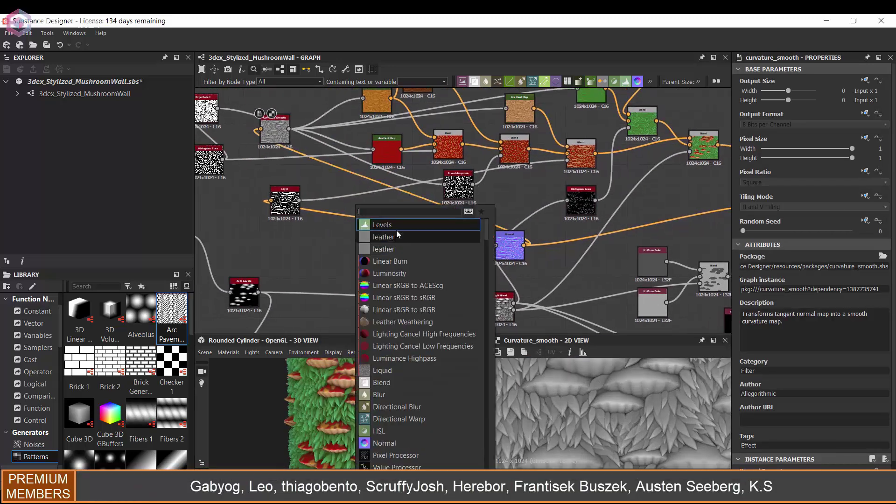
left_click(395, 228)
left_click_drag(288, 129, 353, 232)
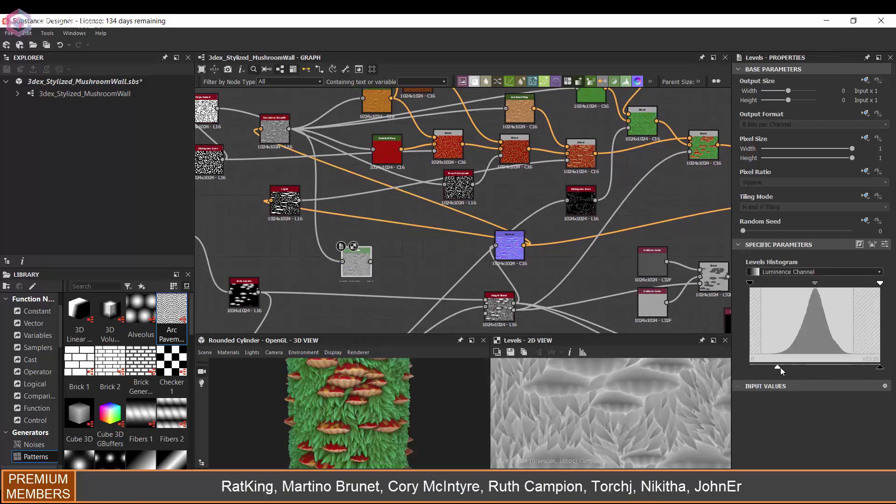
Raise the Levels node's low output well above black and place the node beside the dark roughness Uniform Color.
left_click_drag(750, 367, 825, 367)
scroll(308, 196, "down", 3)
scroll(333, 202, "up", 3)
left_click_drag(289, 239, 526, 304)
scroll(536, 259, "up", 3)
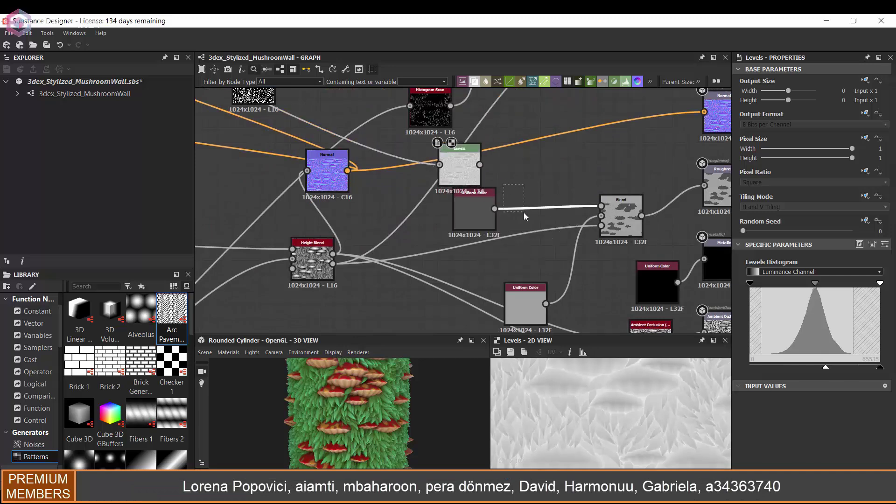
Insert a Blend after the dark roughness Uniform Color, using the curvature Levels as its foreground.
left_click_drag(524, 213, 527, 210)
key("space")
left_click(545, 225)
left_click_drag(480, 165, 528, 204)
left_click_drag(474, 210, 450, 225)
left_click_drag(548, 214, 549, 195)
middle_click_drag(392, 217, 411, 221)
left_click_drag(471, 228, 479, 214)
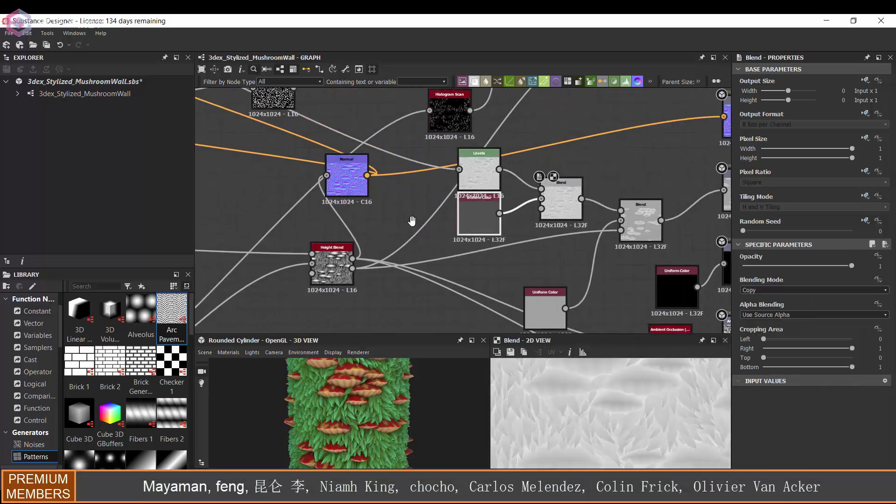
Mask the new roughness Blend with the Light node's output and preview the combined roughness Blend.
middle_click_drag(412, 220, 546, 243)
scroll(545, 244, "down", 2)
middle_click_drag(620, 243, 515, 236)
scroll(516, 237, "up", 2)
left_click(556, 220)
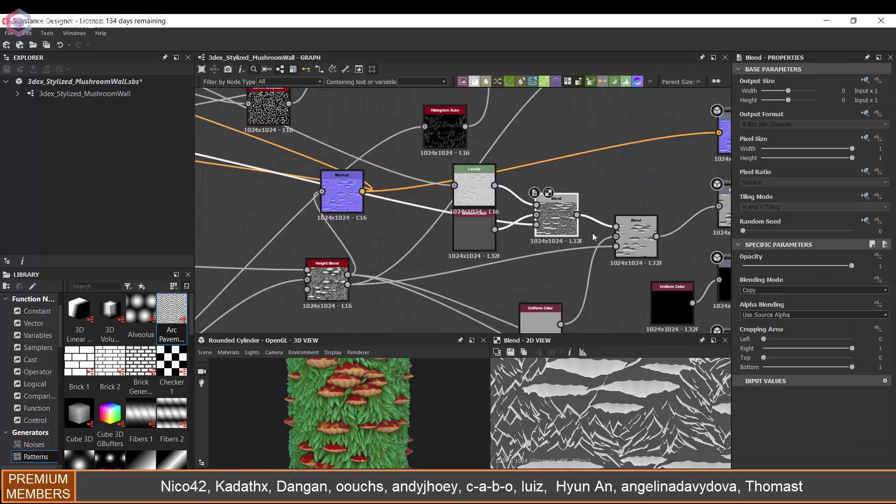
middle_click_drag(592, 233, 537, 240)
double_click(580, 245)
scroll(626, 387, "down", 2)
scroll(628, 390, "up", 2)
Lower the curvature Levels' low output somewhat to darken the gill roughness.
left_click(419, 195)
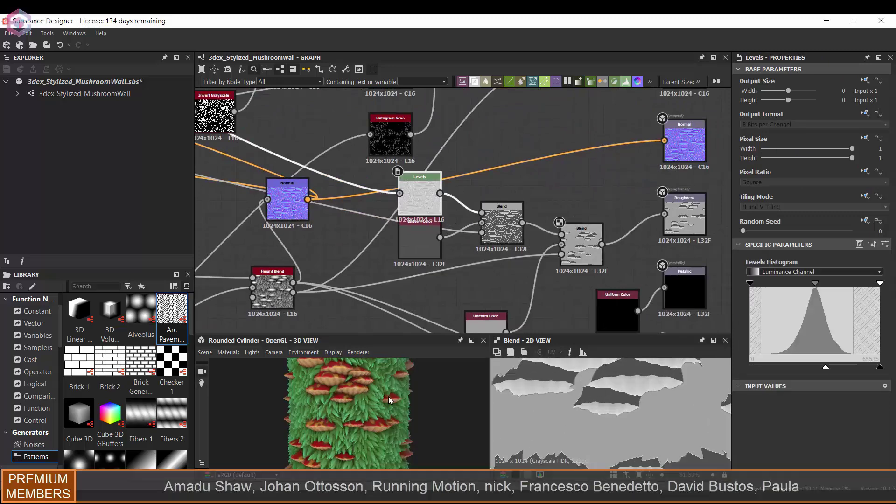
scroll(376, 380, "up", 2)
left_click_drag(825, 367, 803, 368)
Preview the material on the high-resolution plane and set the dark roughness Uniform Color to 91.
left_click(425, 253)
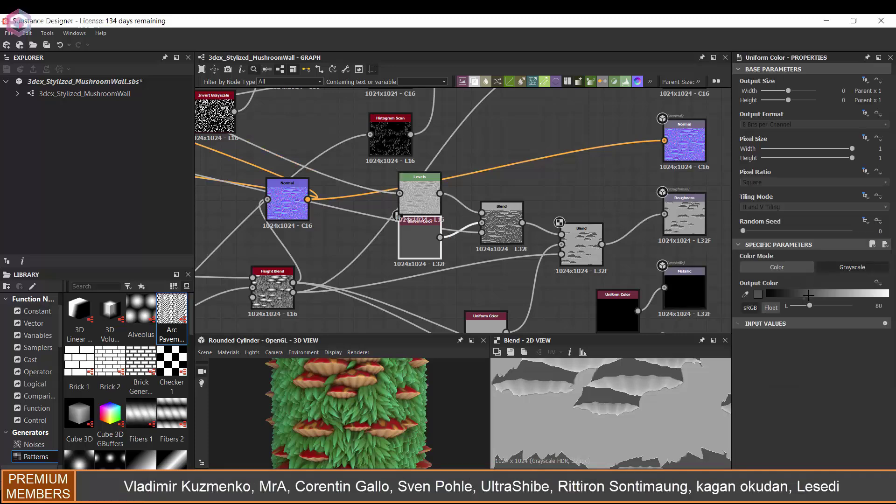
scroll(395, 391, "down", 5)
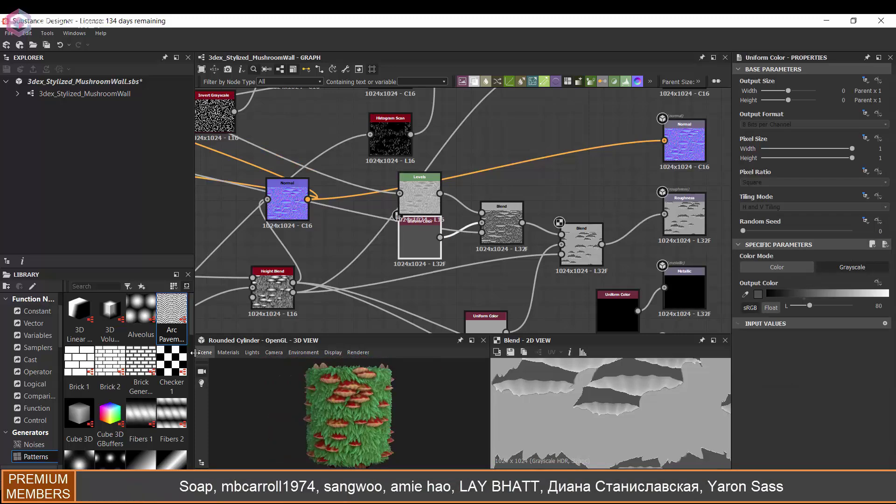
mouse_move(210, 353)
left_click(256, 223)
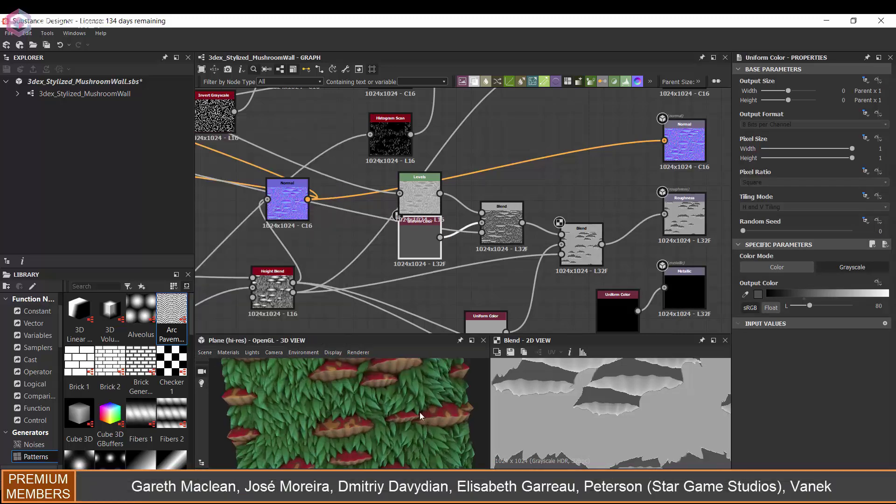
left_click_drag(468, 411, 415, 397)
left_click_drag(814, 295, 807, 293)
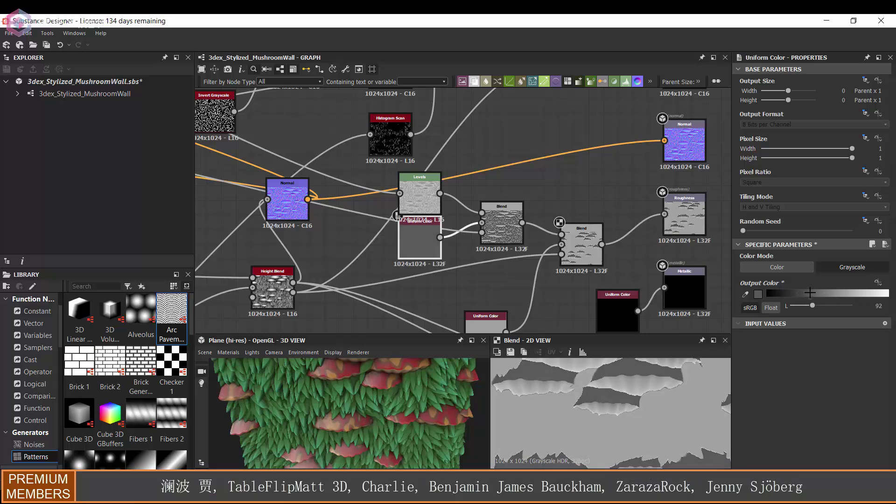
Switch the 3D preview to the rounded cube and inspect the caps' shine.
middle_click_drag(512, 203, 502, 181)
left_click(205, 352)
left_click(261, 225)
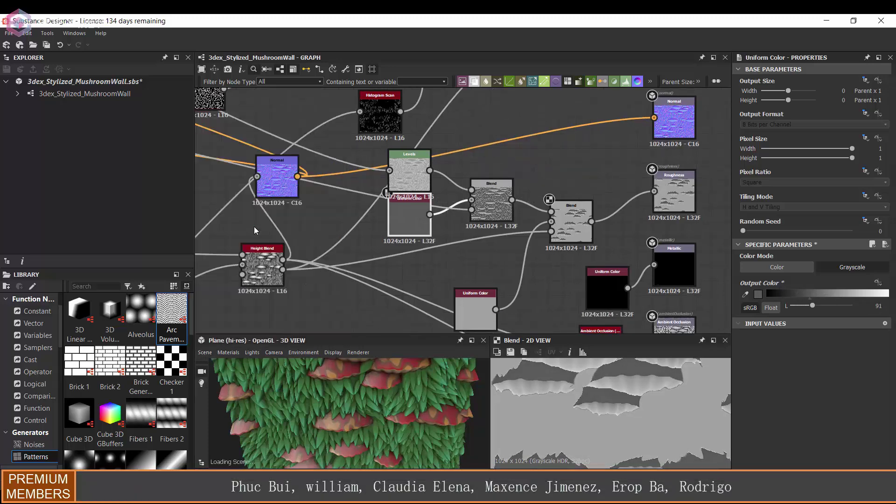
left_click_drag(329, 378, 381, 397)
scroll(624, 377, "down", 3)
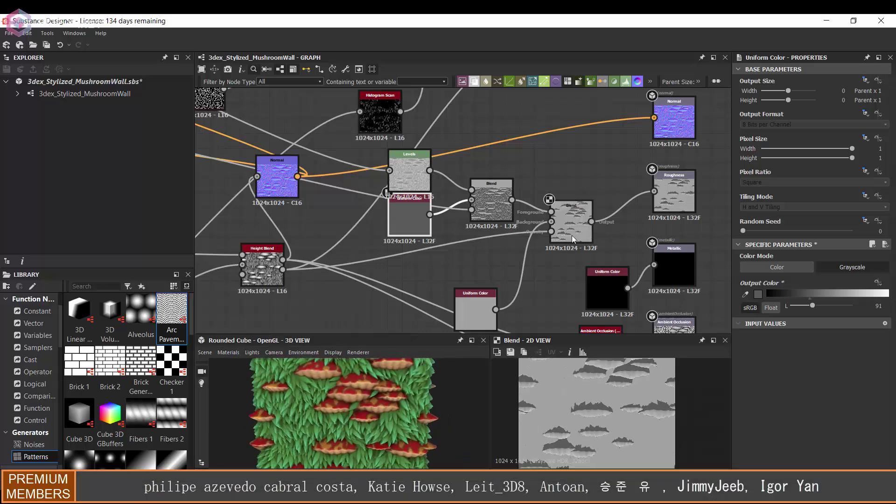
Set the light roughness Uniform Color to 209 and check the grass on the rounded cube.
middle_click_drag(572, 236, 585, 221)
scroll(492, 255, "up", 1)
left_click(514, 256)
mouse_move(861, 294)
left_mouse_down()
mouse_move(886, 294)
mouse_move(862, 292)
mouse_move(878, 292)
mouse_move(867, 286)
left_mouse_up()
scroll(376, 407, "down", 3)
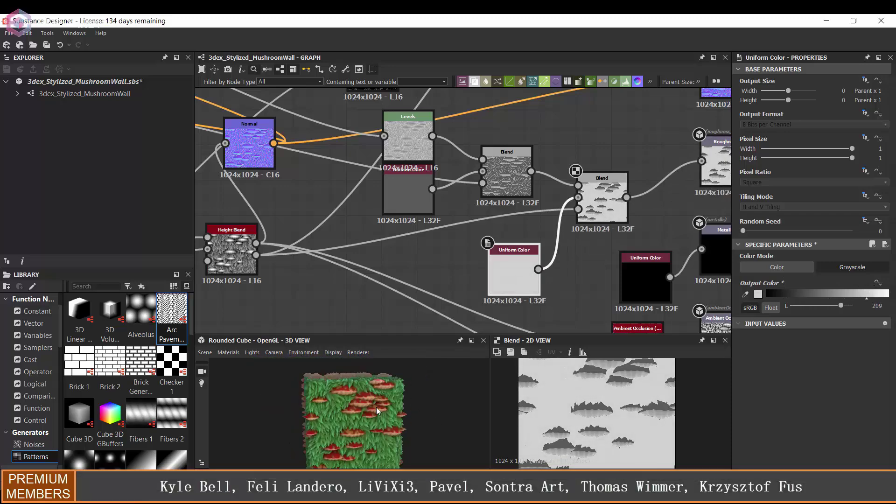
Inspect the mushroom caps on the rounded cube and show the base color output in the 2D view.
scroll(363, 407, "up", 2)
scroll(641, 317, "down", 4)
scroll(679, 173, "up", 1)
double_click(687, 169)
scroll(574, 210, "down", 3)
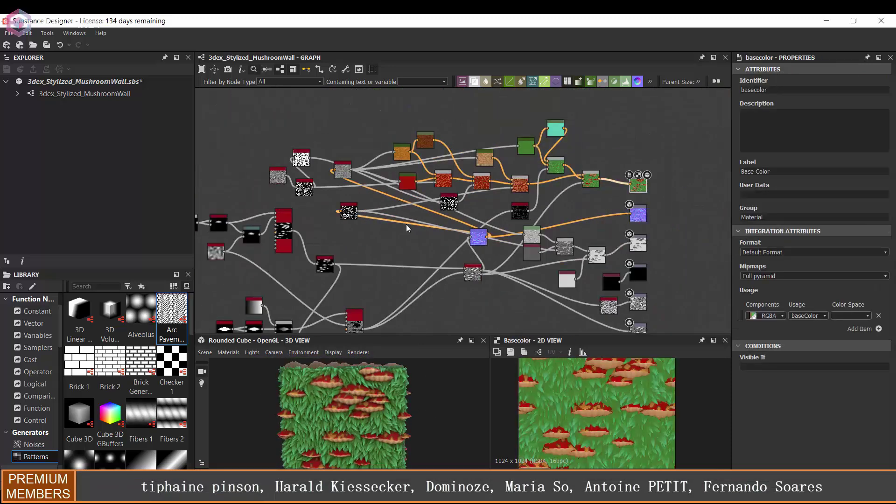
Try a Mask Random of 0.6 on the mushroom caps' Tile Sampler, check the 3D preview, and undo the change.
middle_click_drag(406, 224, 482, 190)
scroll(219, 233, "up", 3)
left_click(450, 186)
scroll(811, 337, "down", 10)
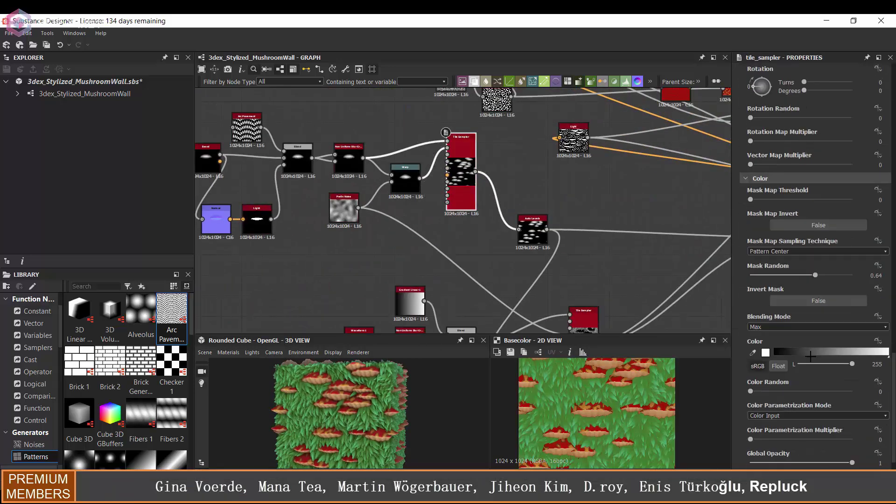
left_click_drag(748, 206, 812, 207)
scroll(322, 411, "down", 3)
scroll(327, 405, "up", 4)
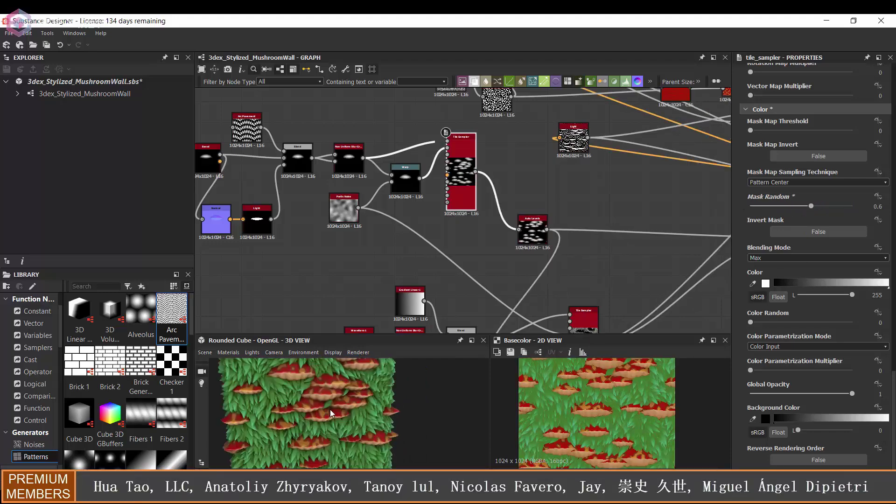
middle_click_drag(334, 400, 366, 405)
key("ctrl+z")
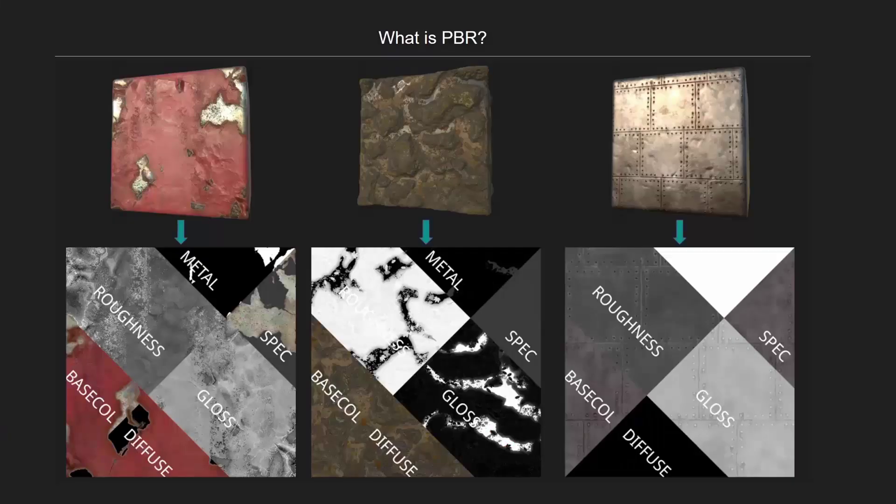
left_click(585, 361)
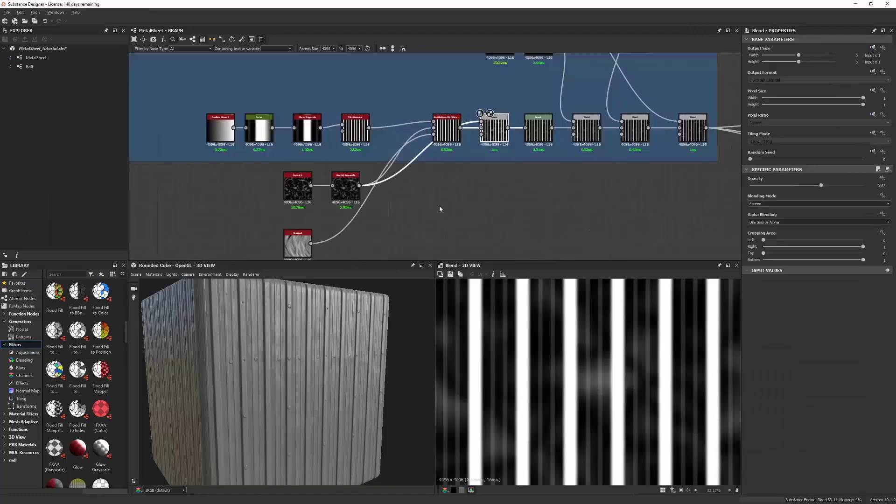
Inspect the corrugated metal sheet up close on the rounded cube and open its material's options.
scroll(280, 350, "up", 5)
left_click_drag(279, 350, 301, 377)
scroll(301, 377, "down", 5)
left_click(154, 275)
mouse_move(161, 284)
left_click(206, 285)
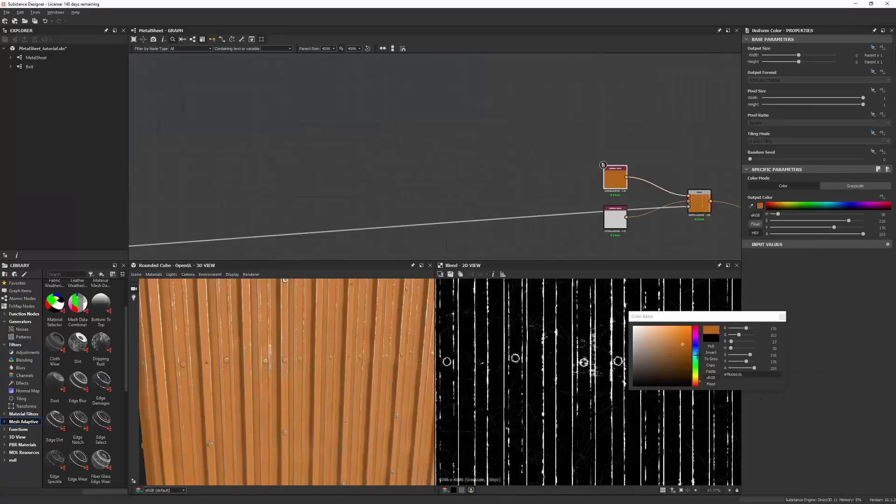
Change the hue of the metal sheet's orange paint Uniform Color to blue.
left_click_drag(695, 354, 687, 353)
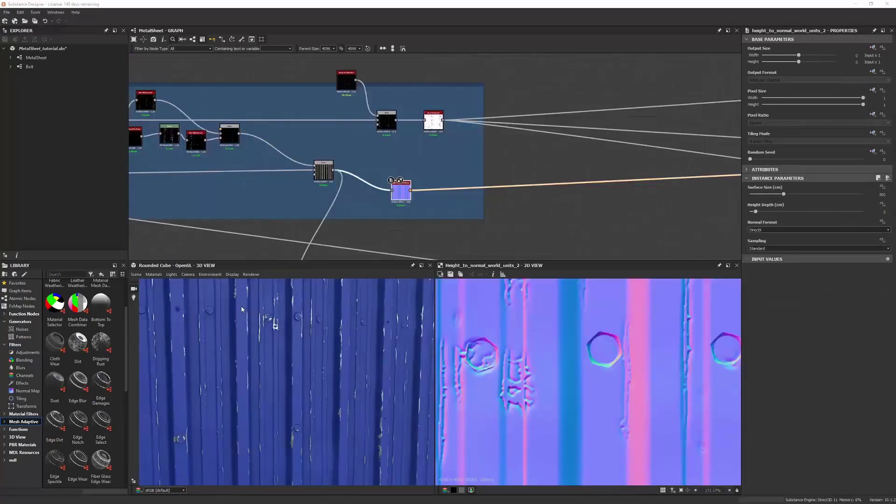
Add a Dirt 5 node to the graph beside the Paint Chips frame.
scroll(391, 196, "up", 5)
key("space")
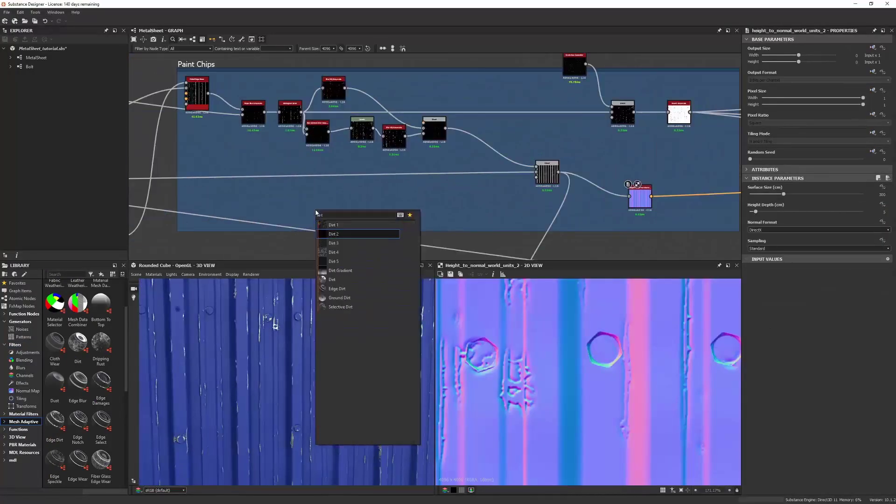
left_click(336, 261)
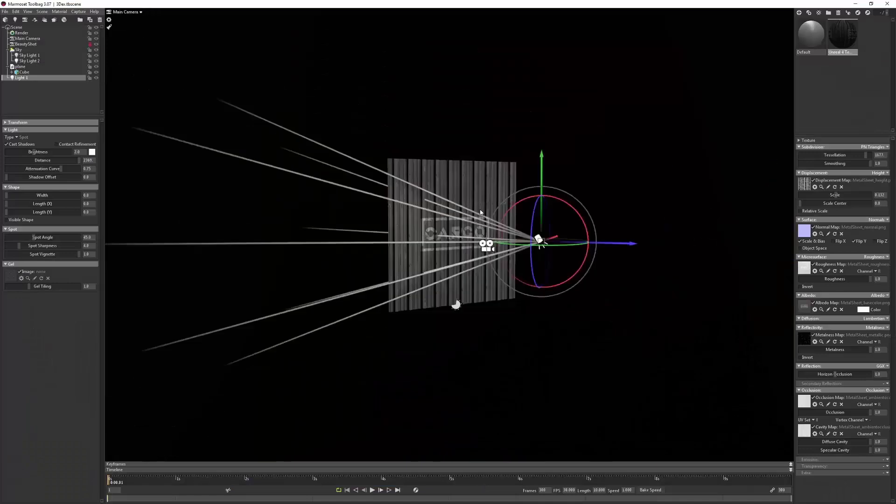
Switch to Marmoset Toolbag and orbit around the spot light aimed at the CARGO metal sheet.
left_click_drag(479, 209, 679, 242)
right_click_drag(679, 243, 594, 197)
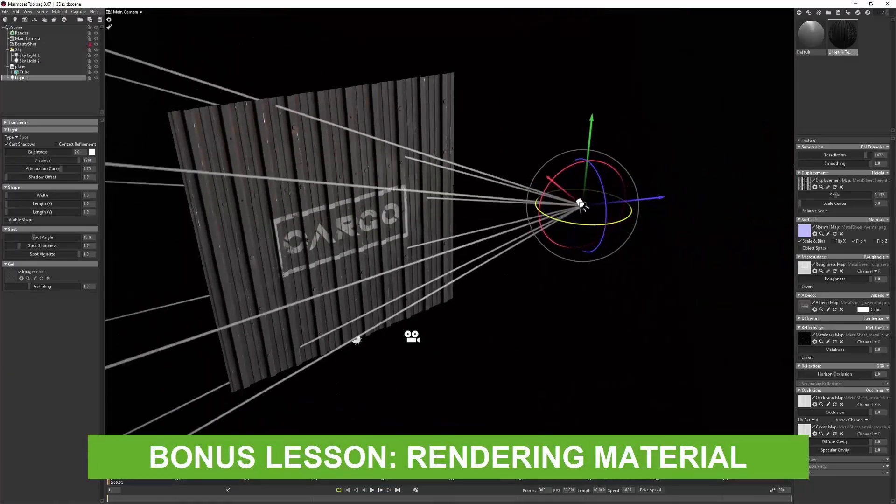